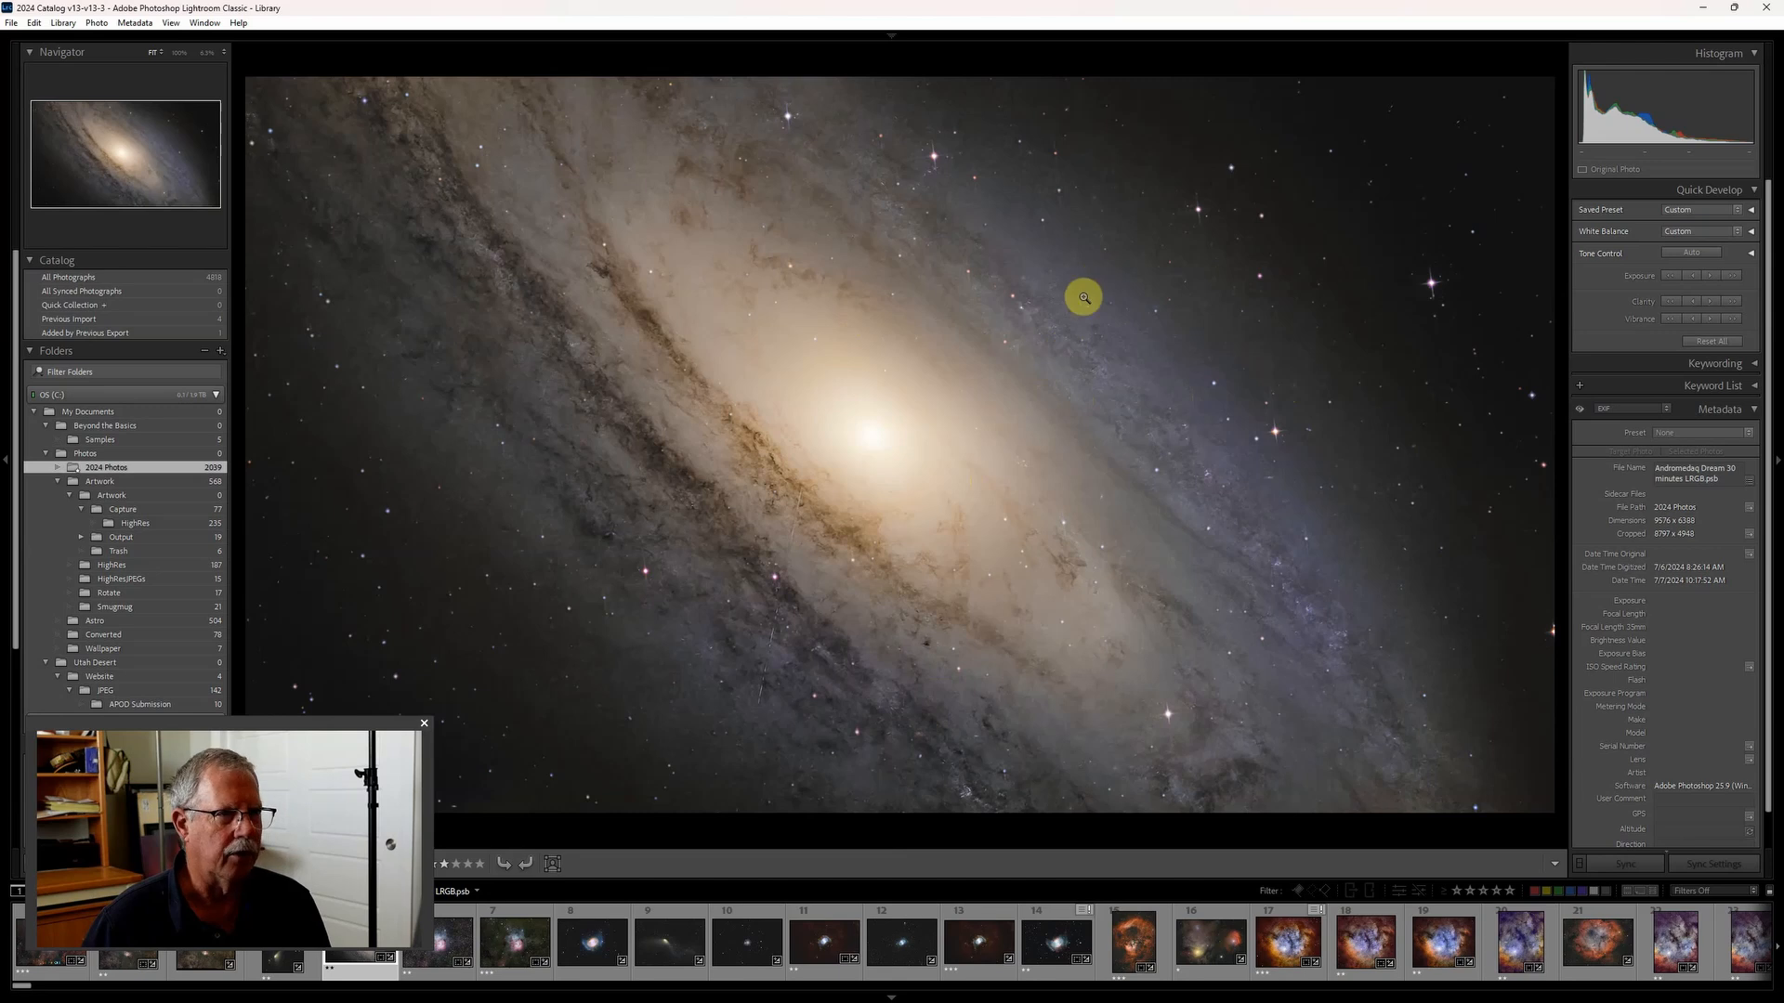
- Open the original Andromeda photo in Adobe Photoshop 2024 for editing, without making a copy
right_click(1008, 292)
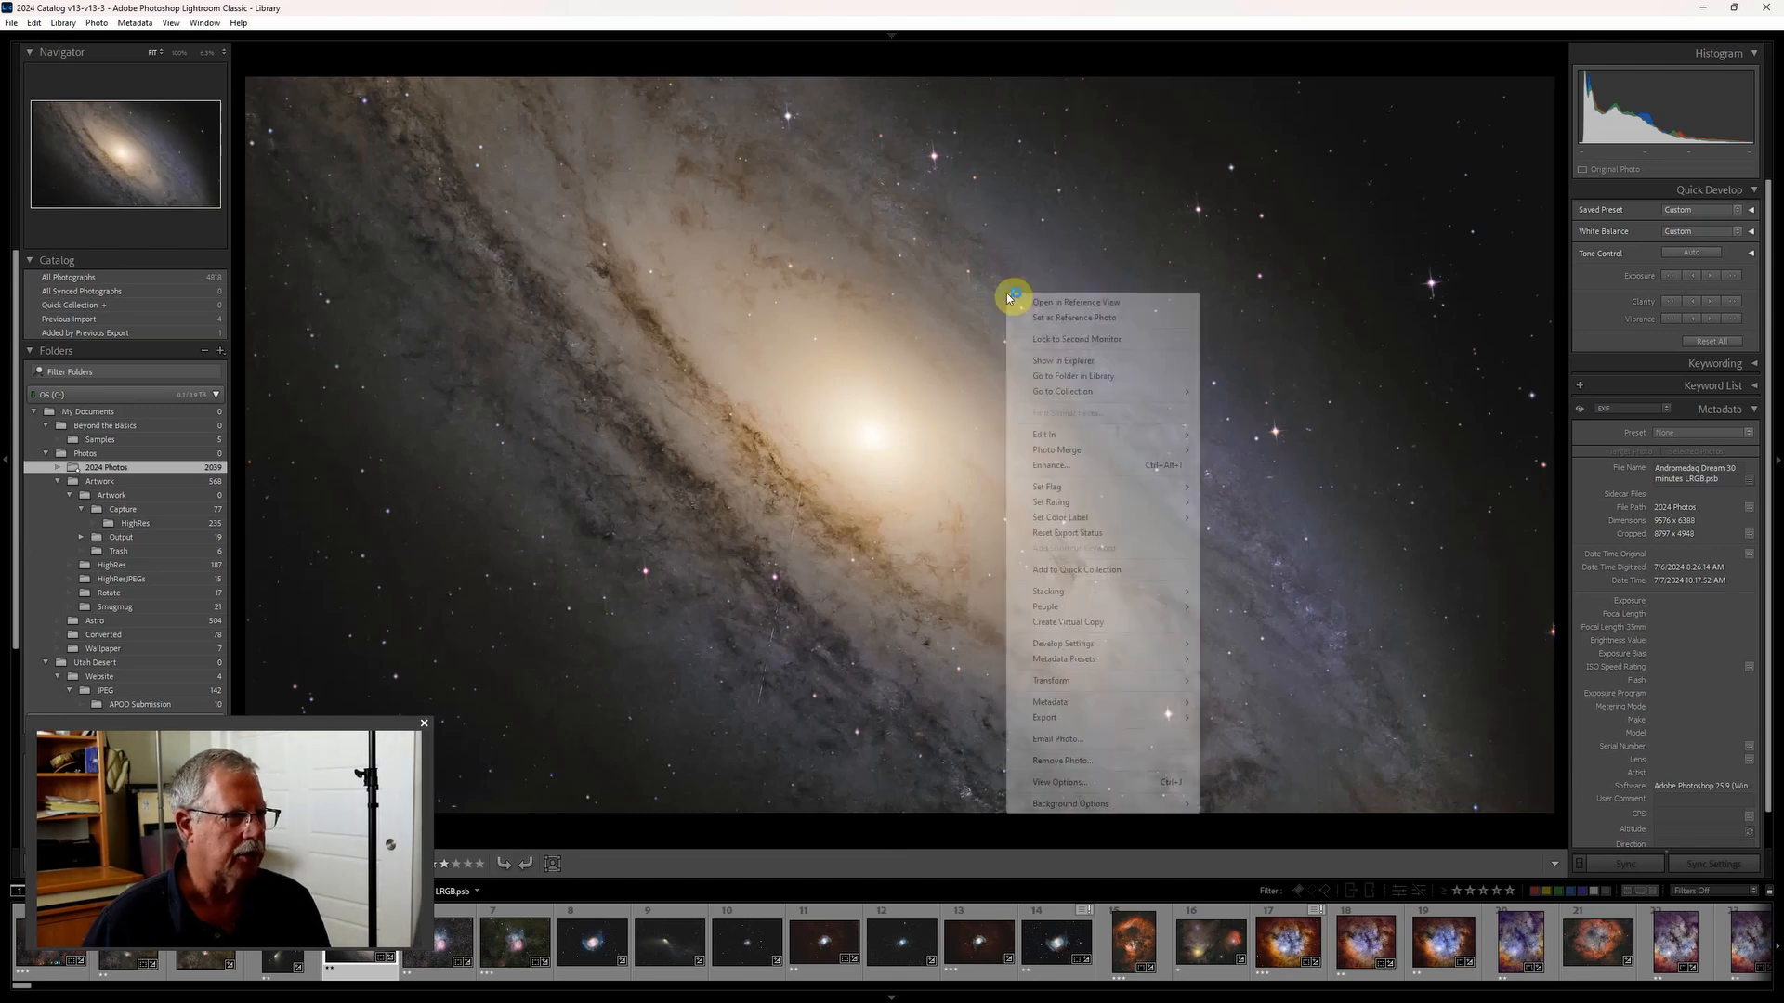
mouse_move(1066, 437)
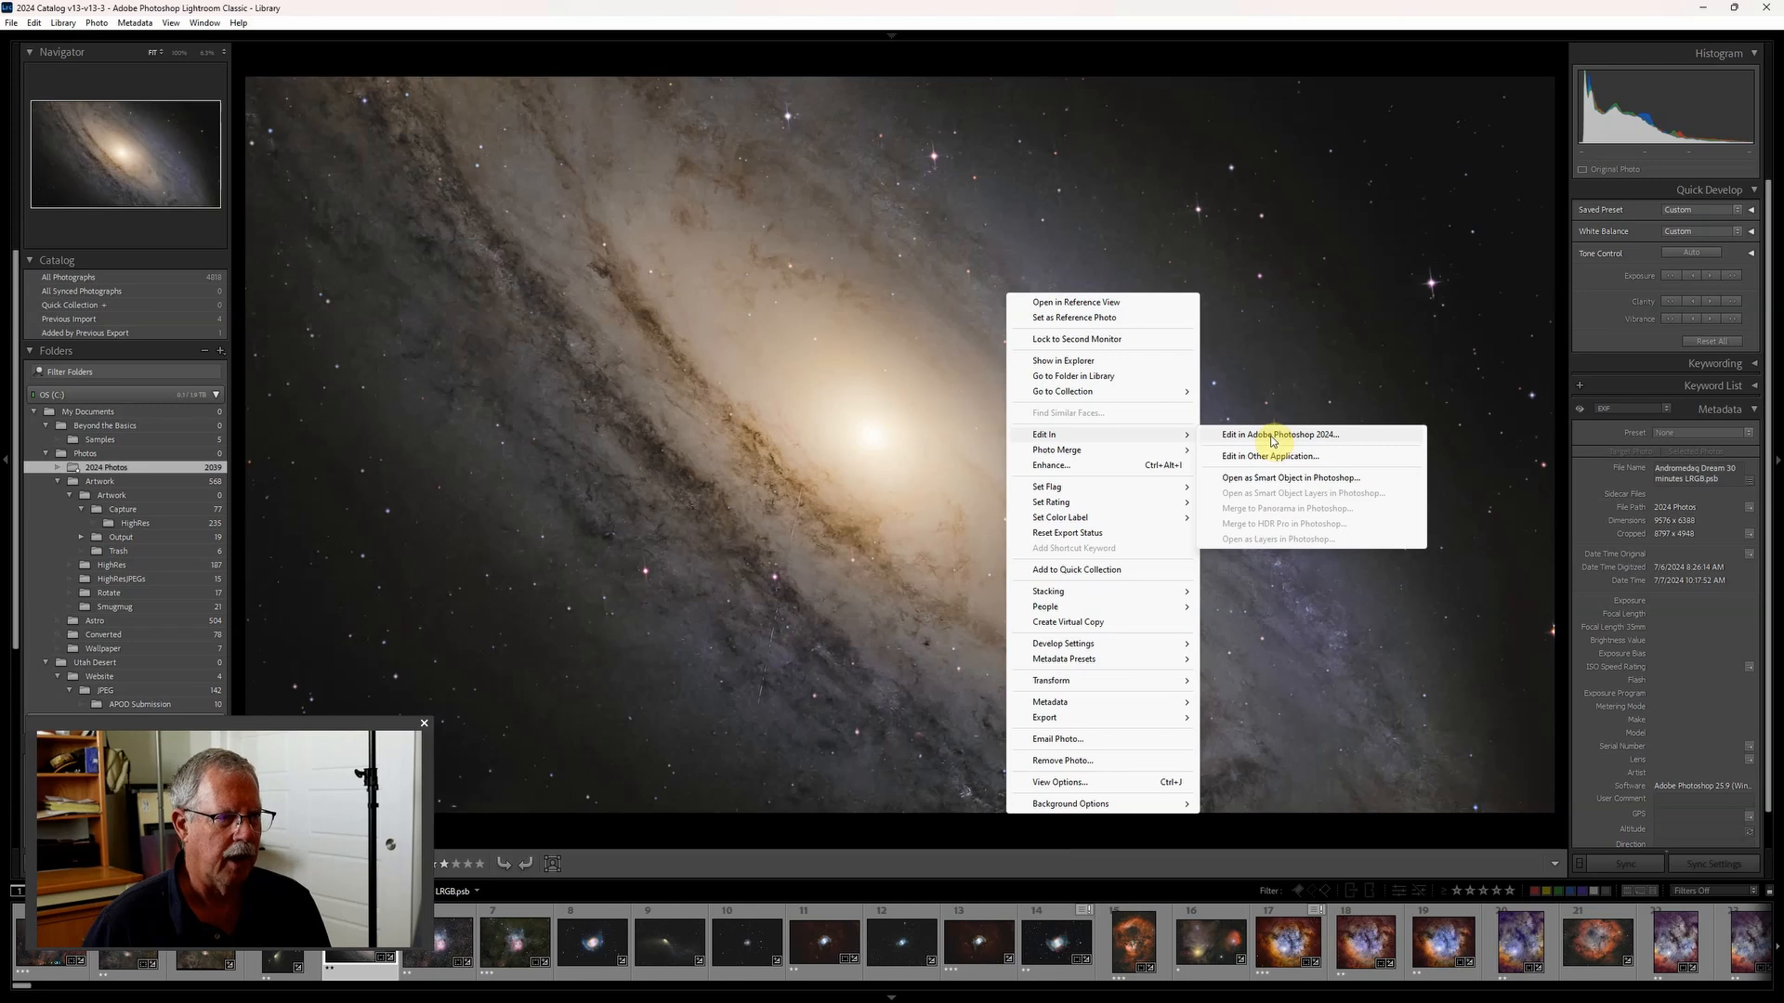
click(1273, 438)
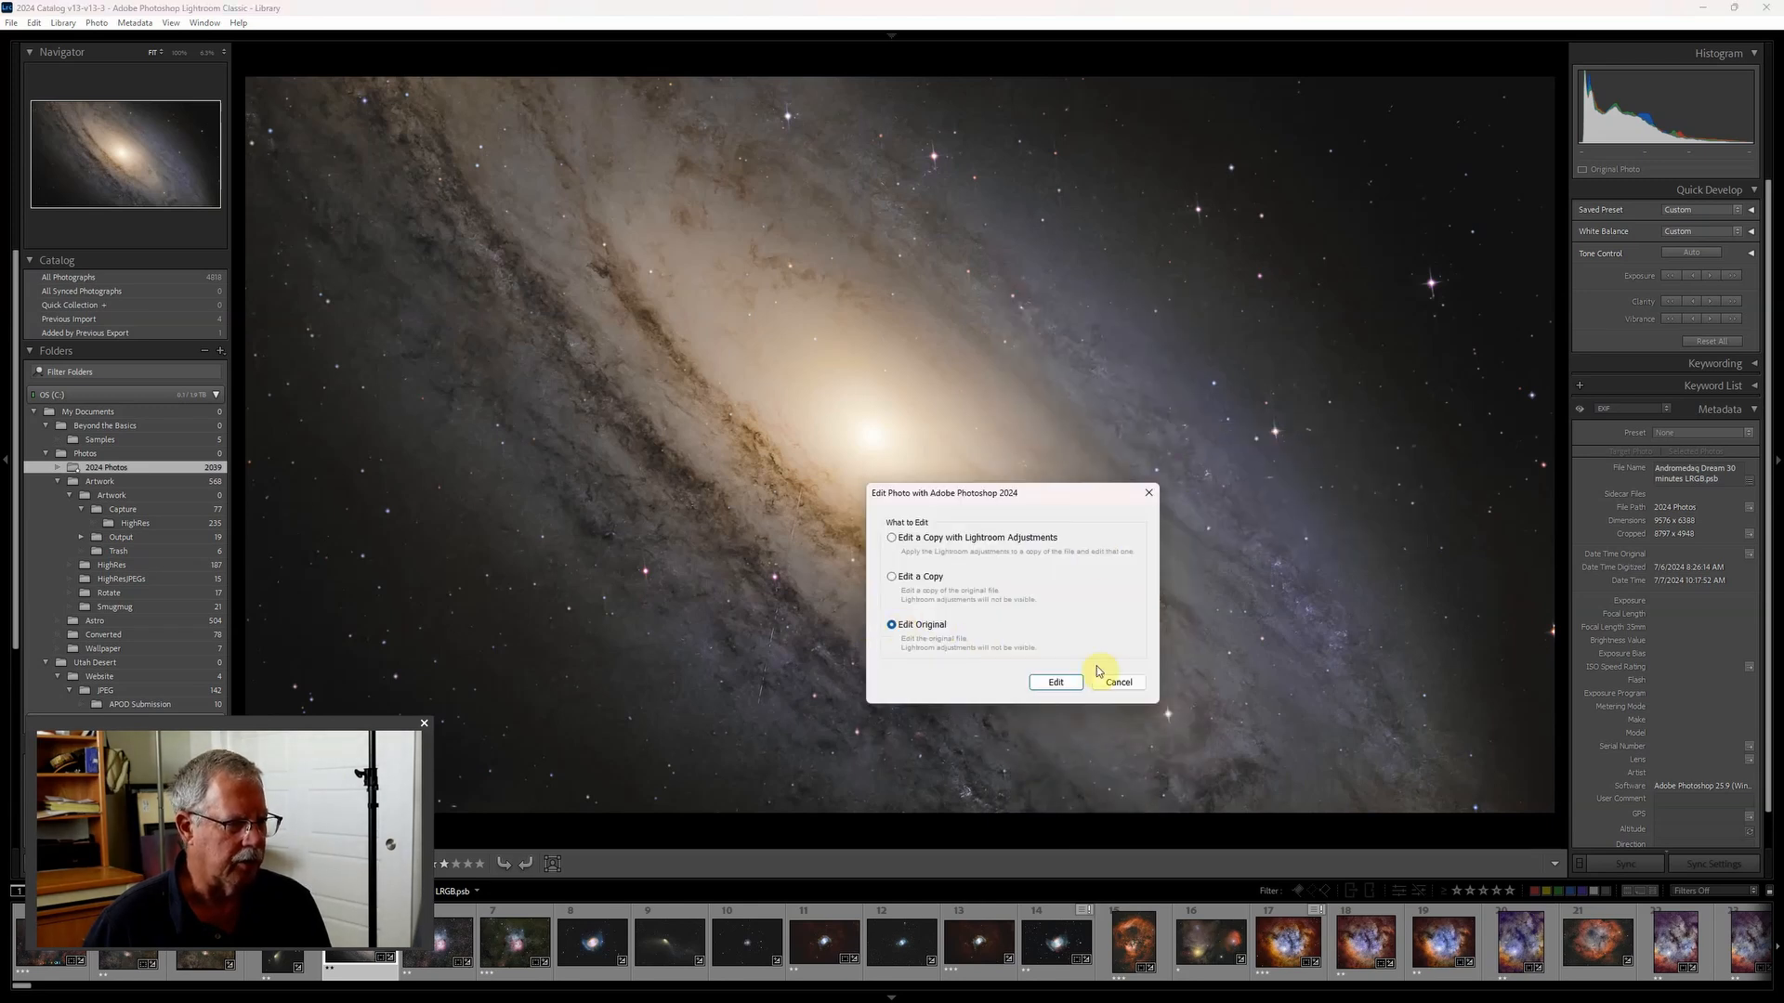
click(1056, 682)
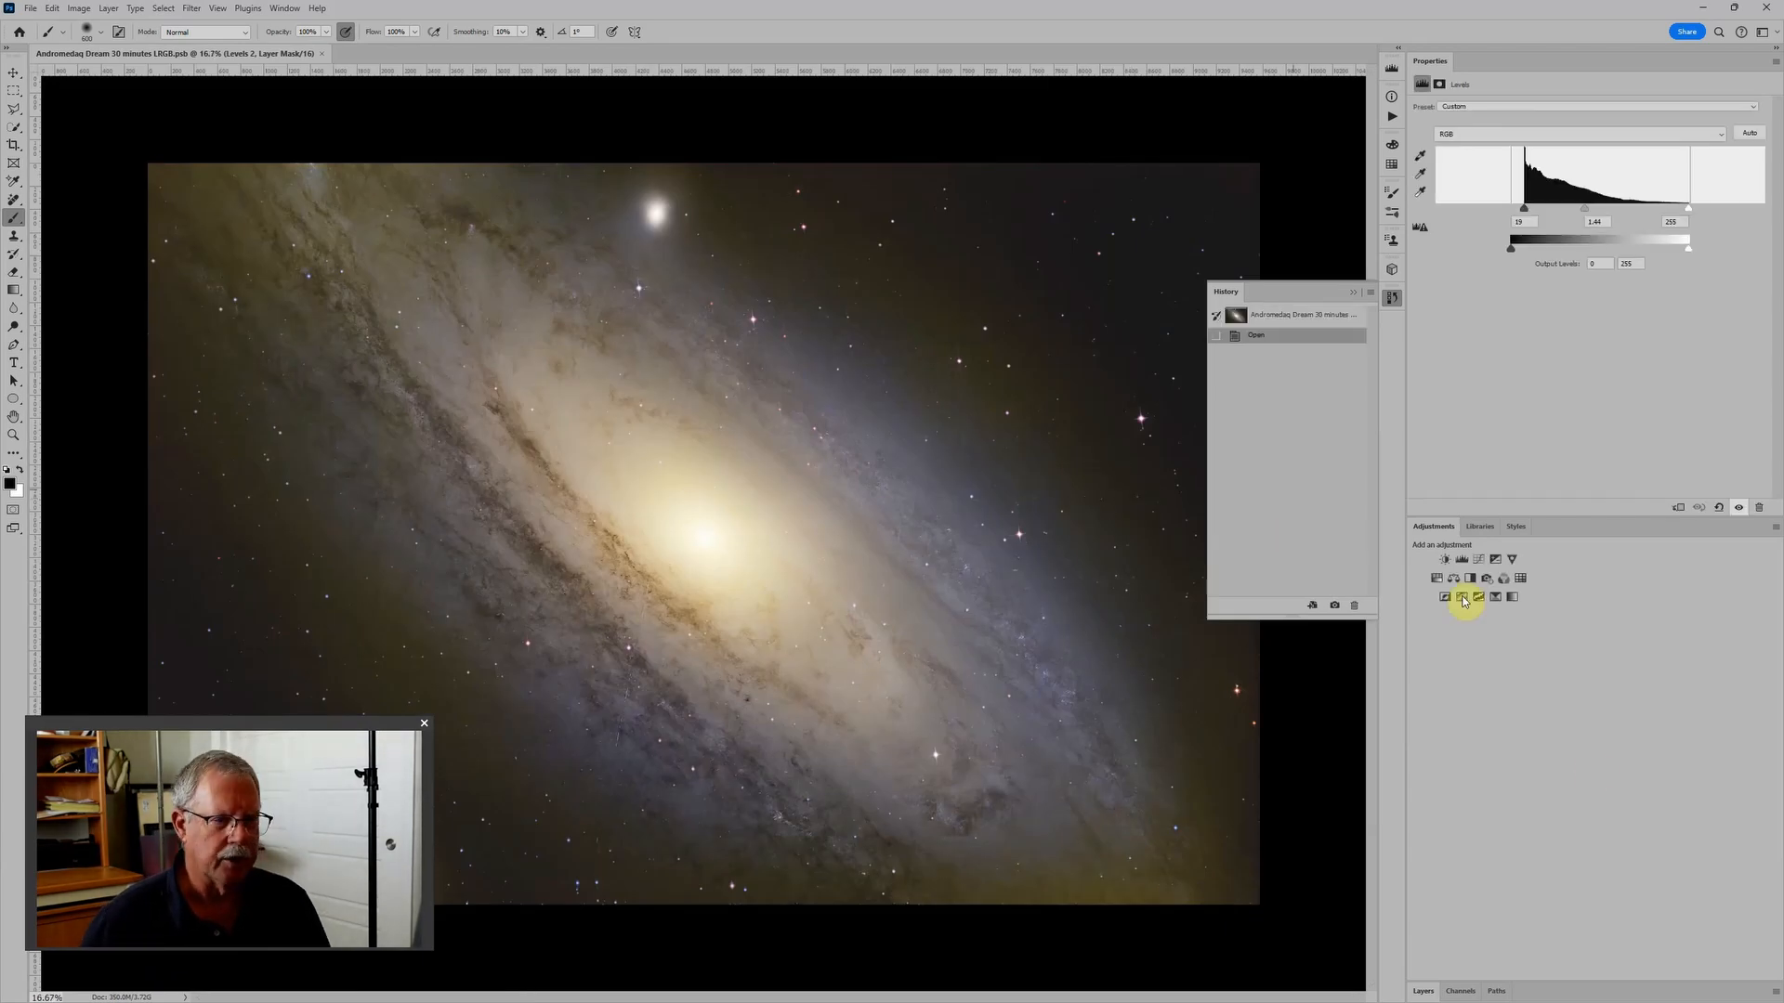
- Show the layer stack, tuck away the history list, and collapse the Stars copy, Stars, Color and Lum groups
click(1423, 988)
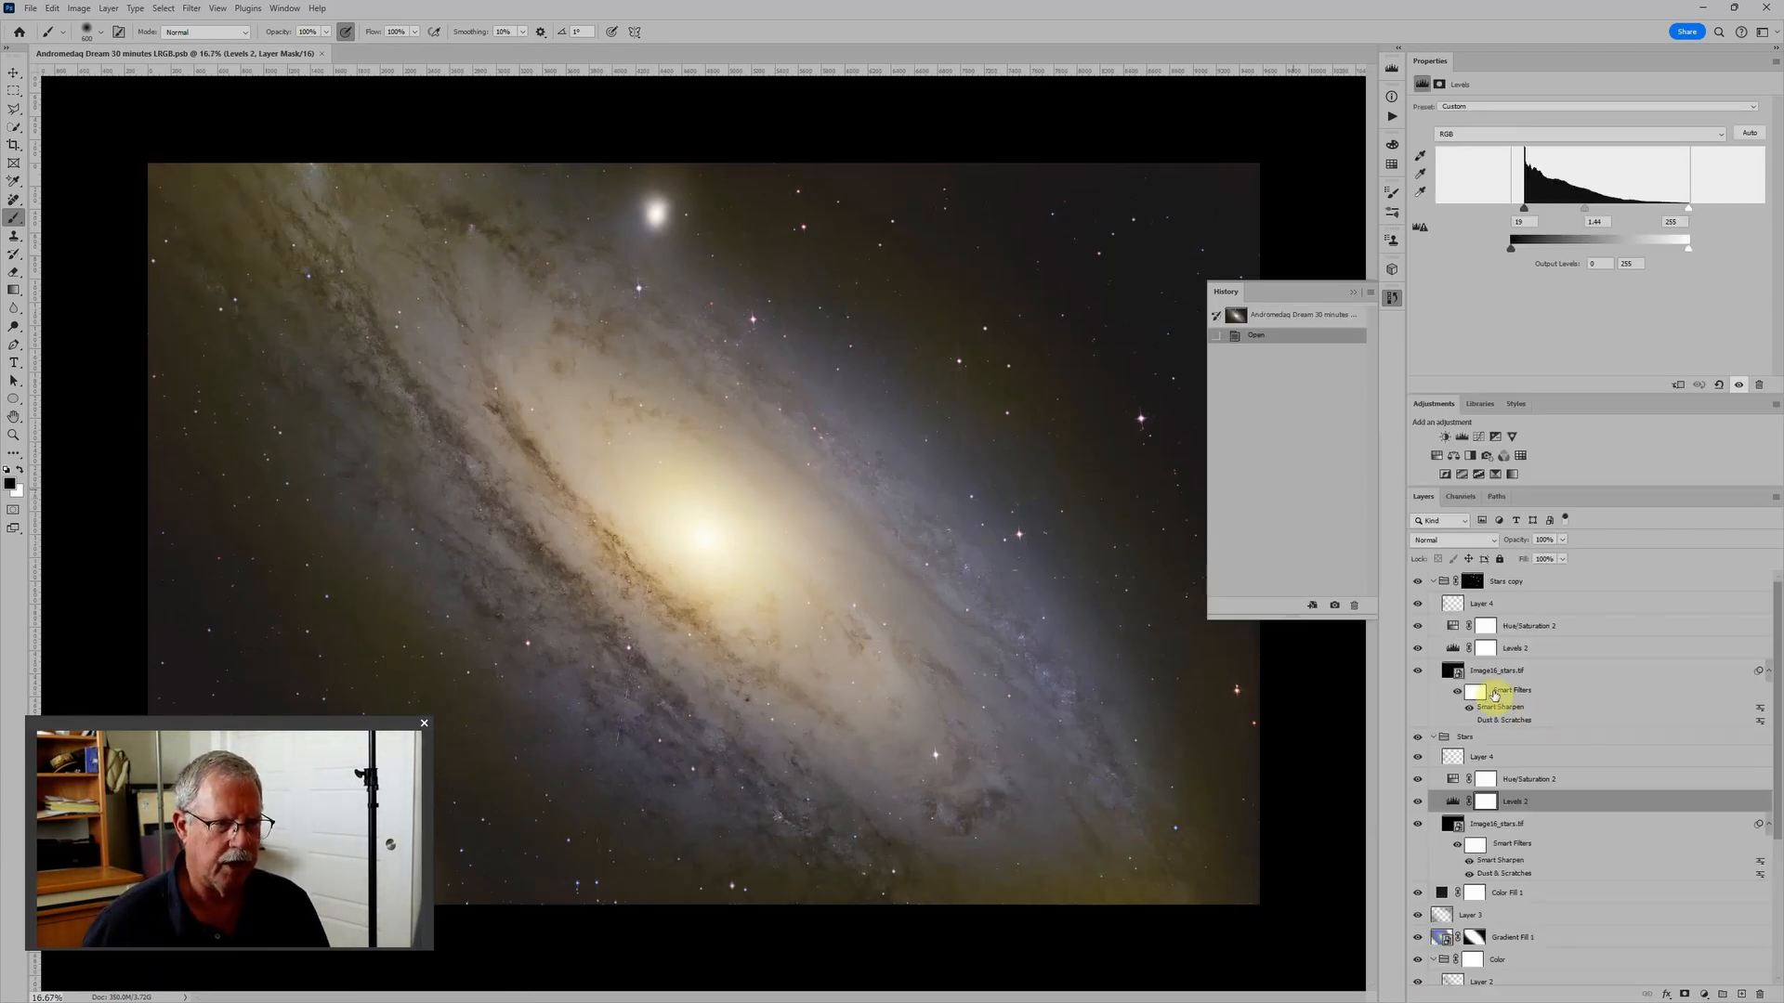
click(1353, 292)
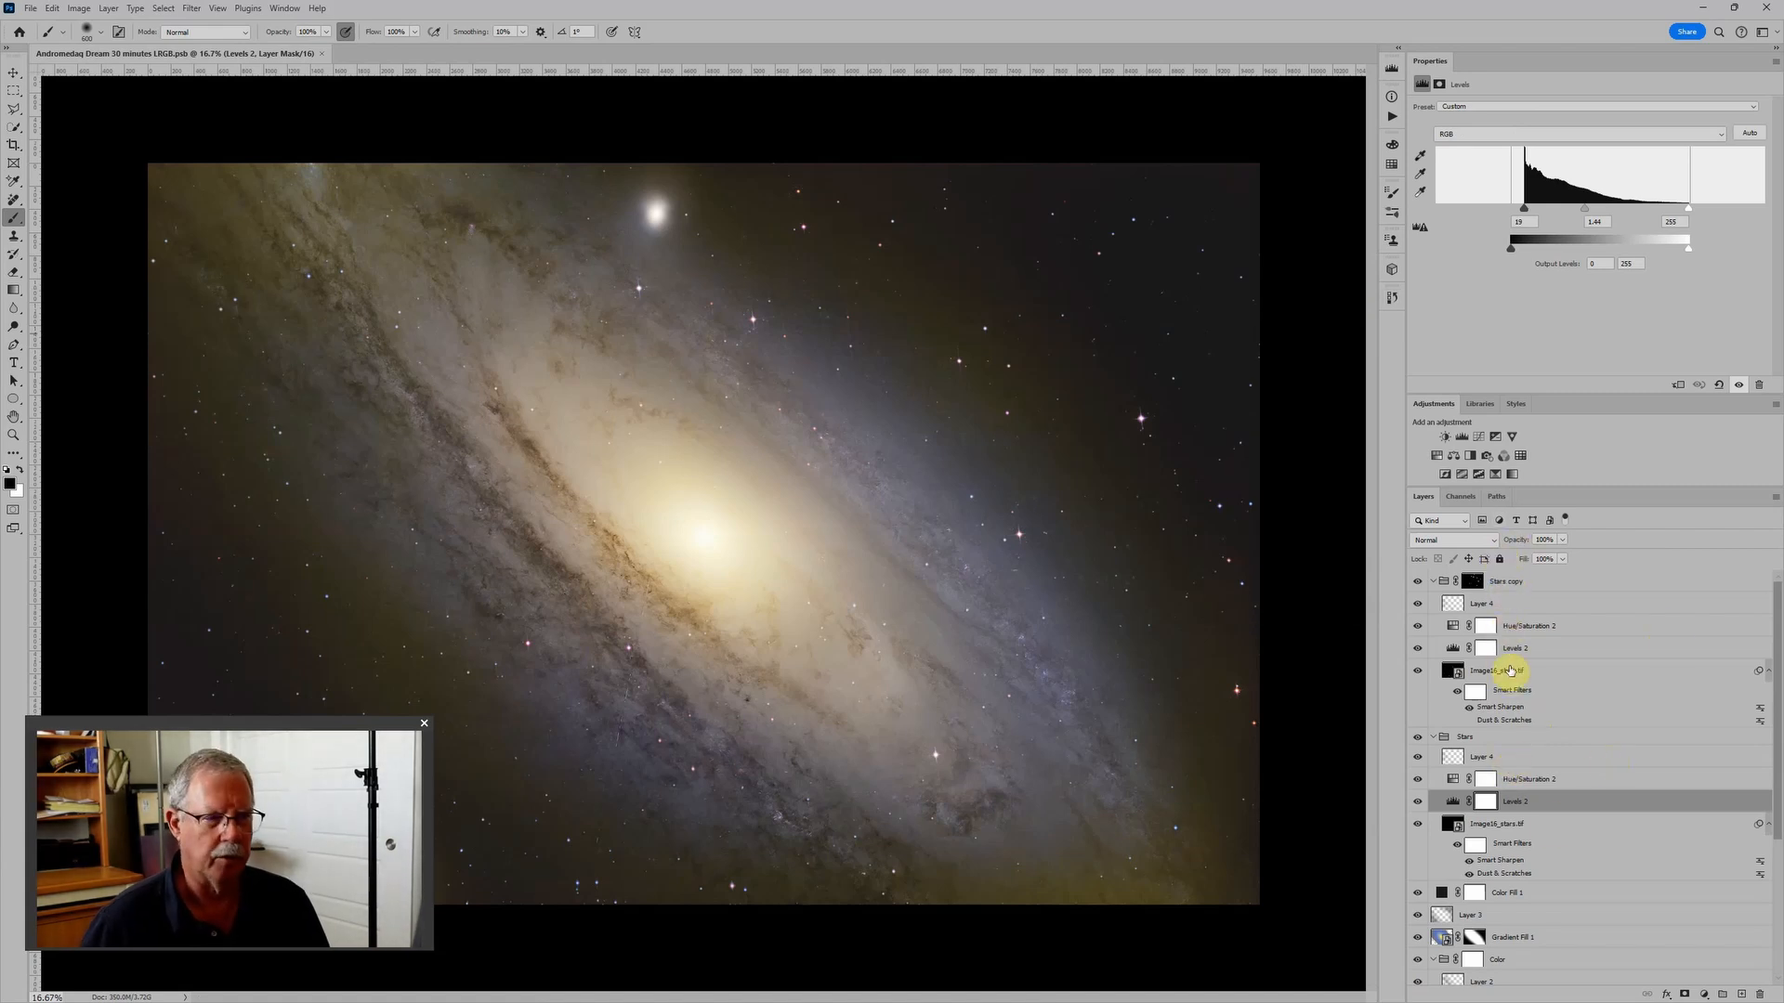
click(1434, 582)
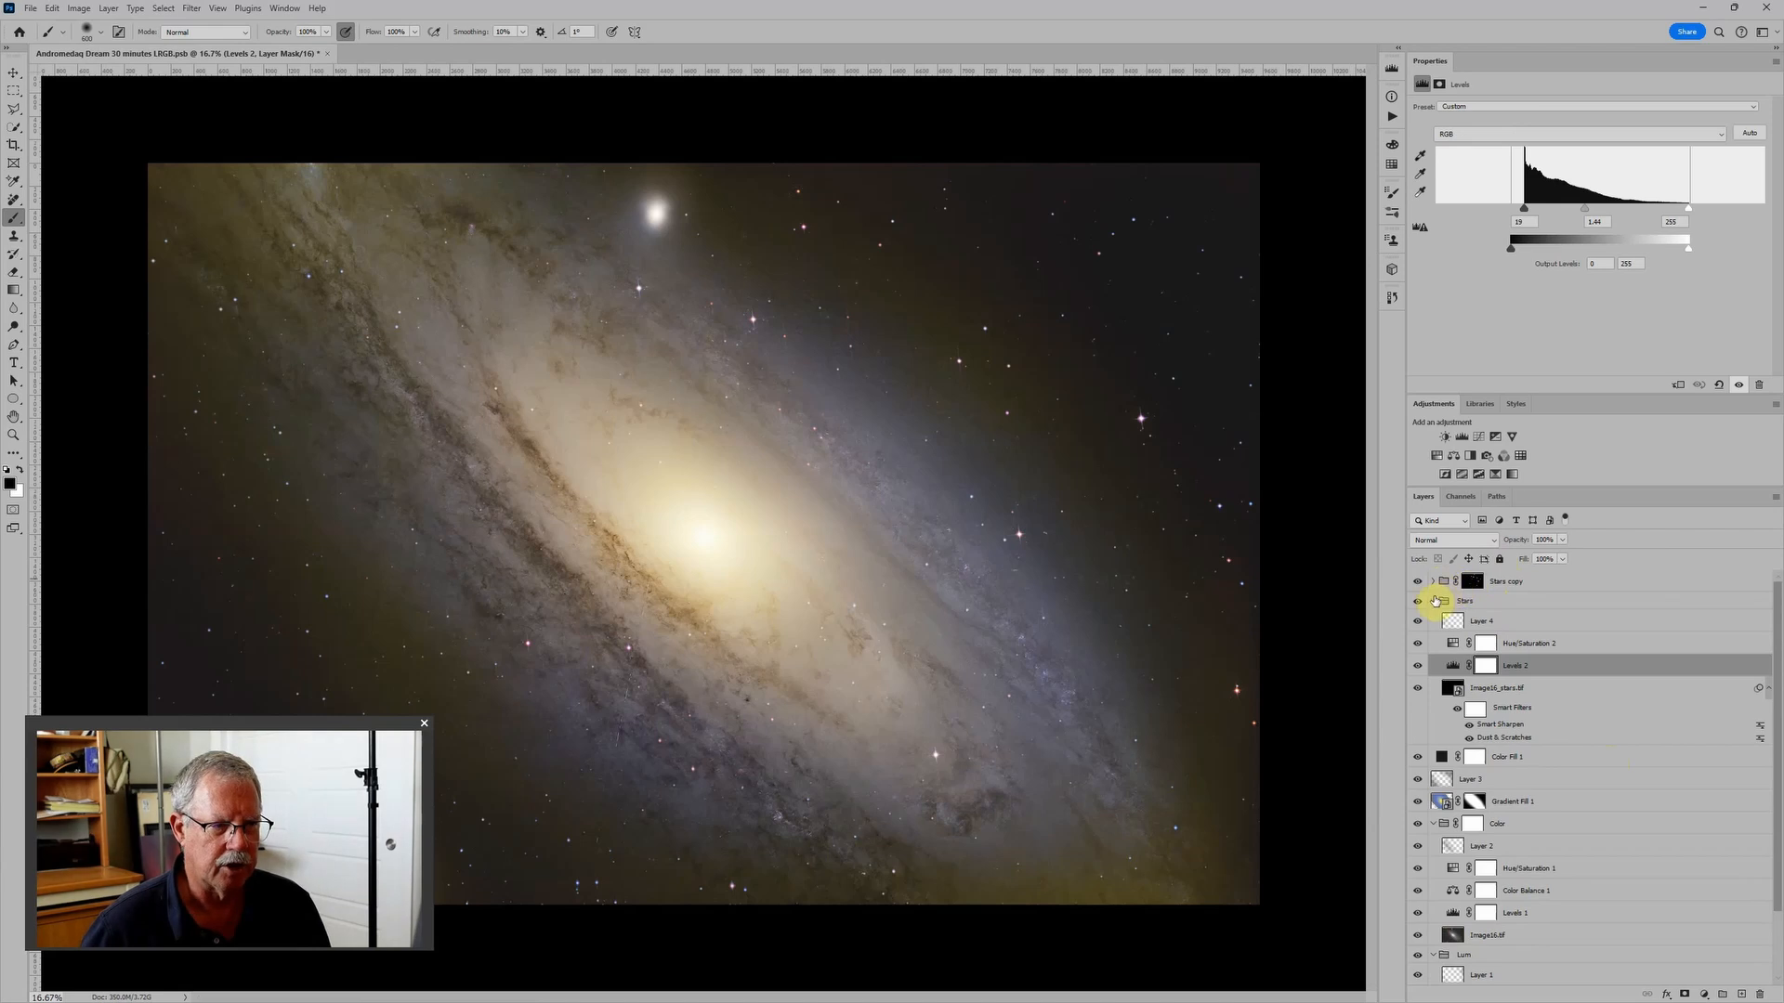
click(1433, 601)
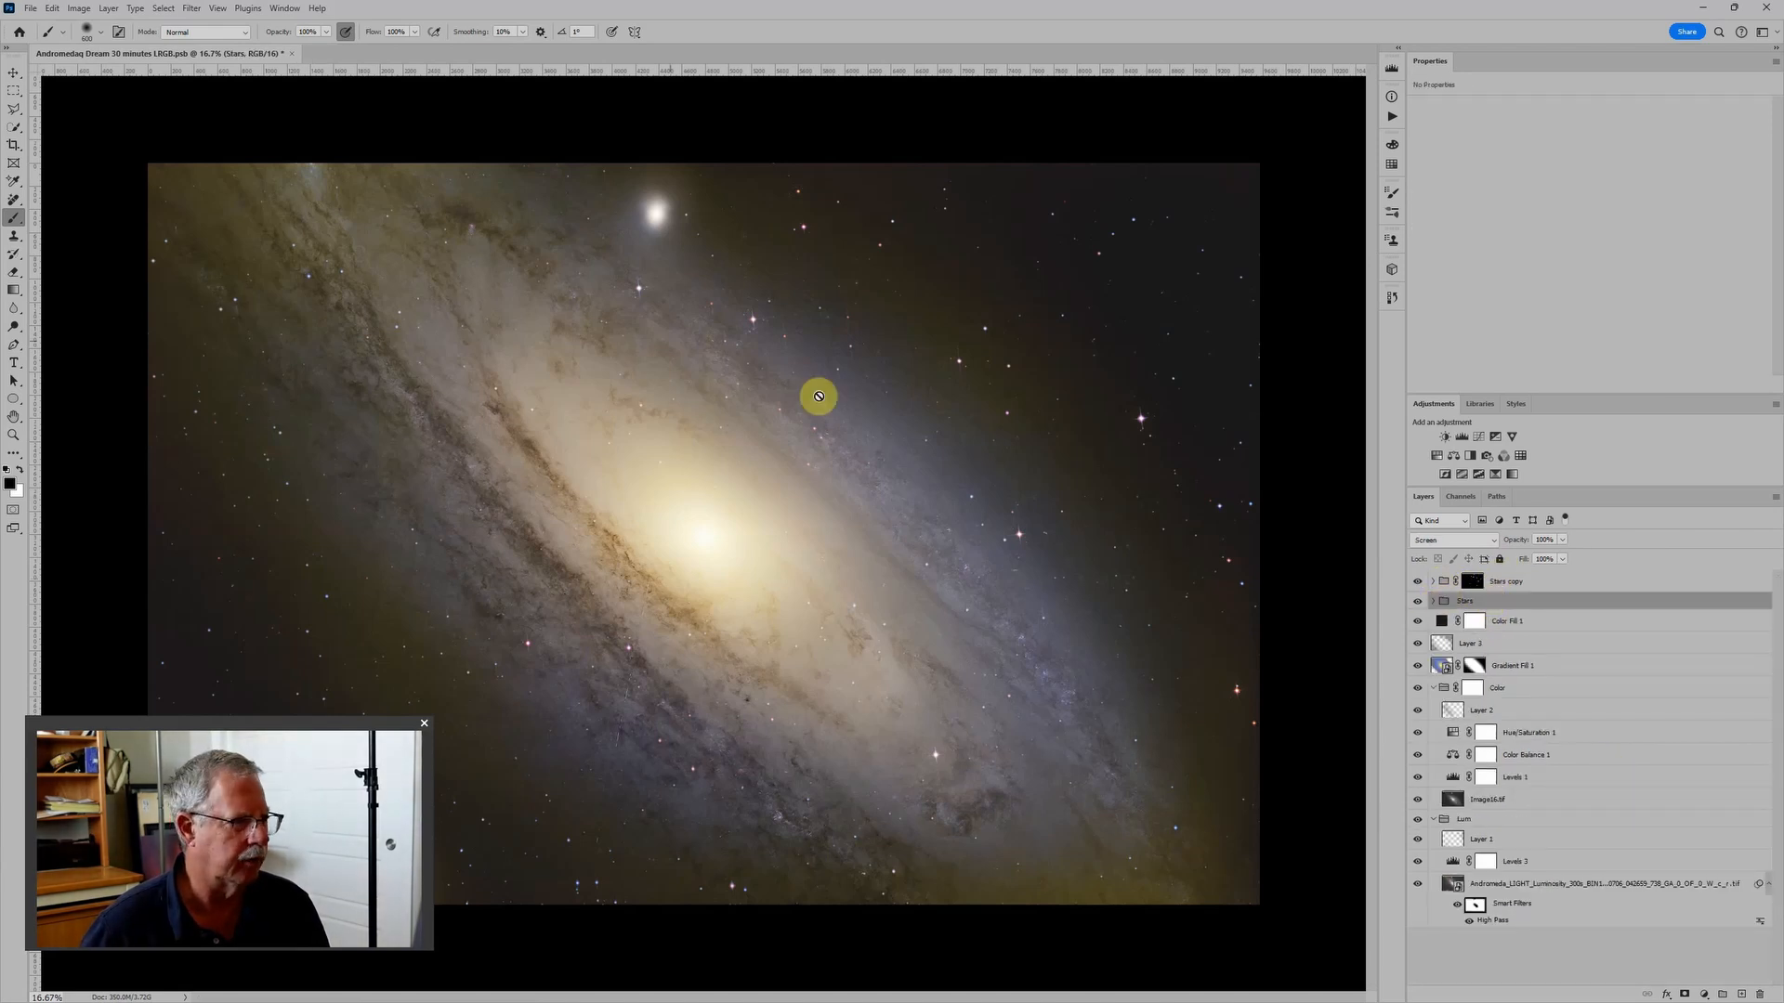
click(1432, 687)
click(1434, 708)
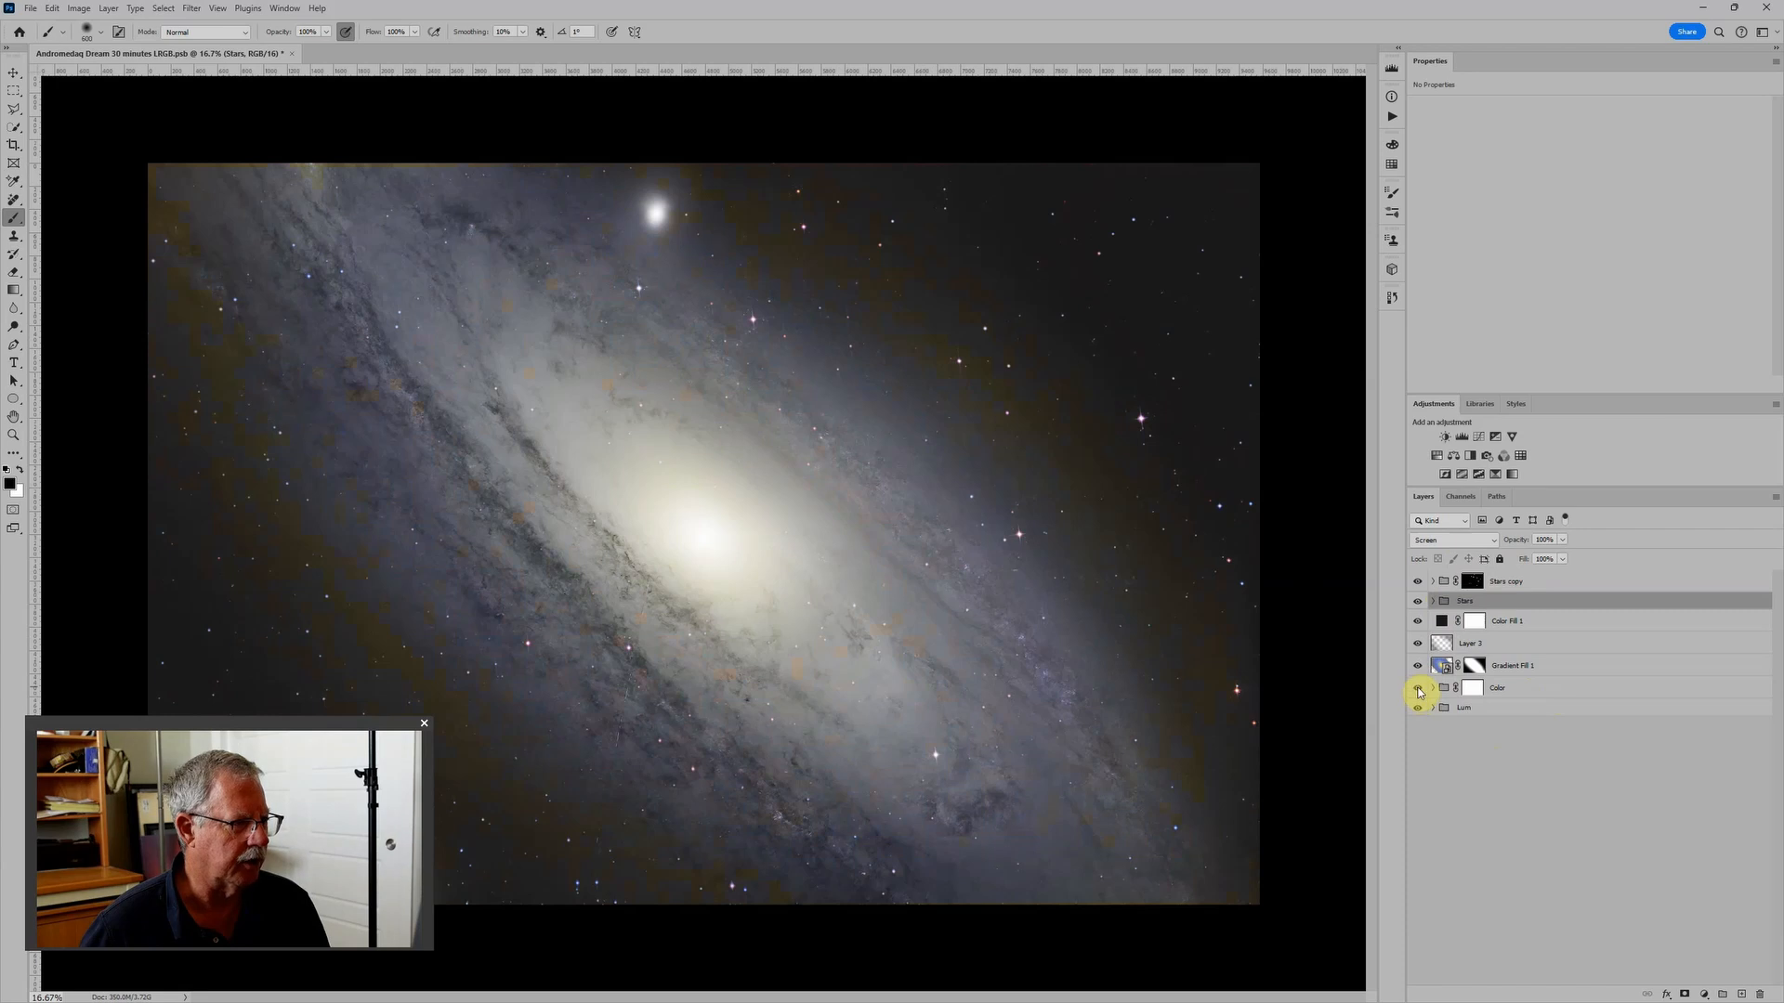
- Compare the image with the Color group and the Lum group each hidden and shown again
click(1417, 689)
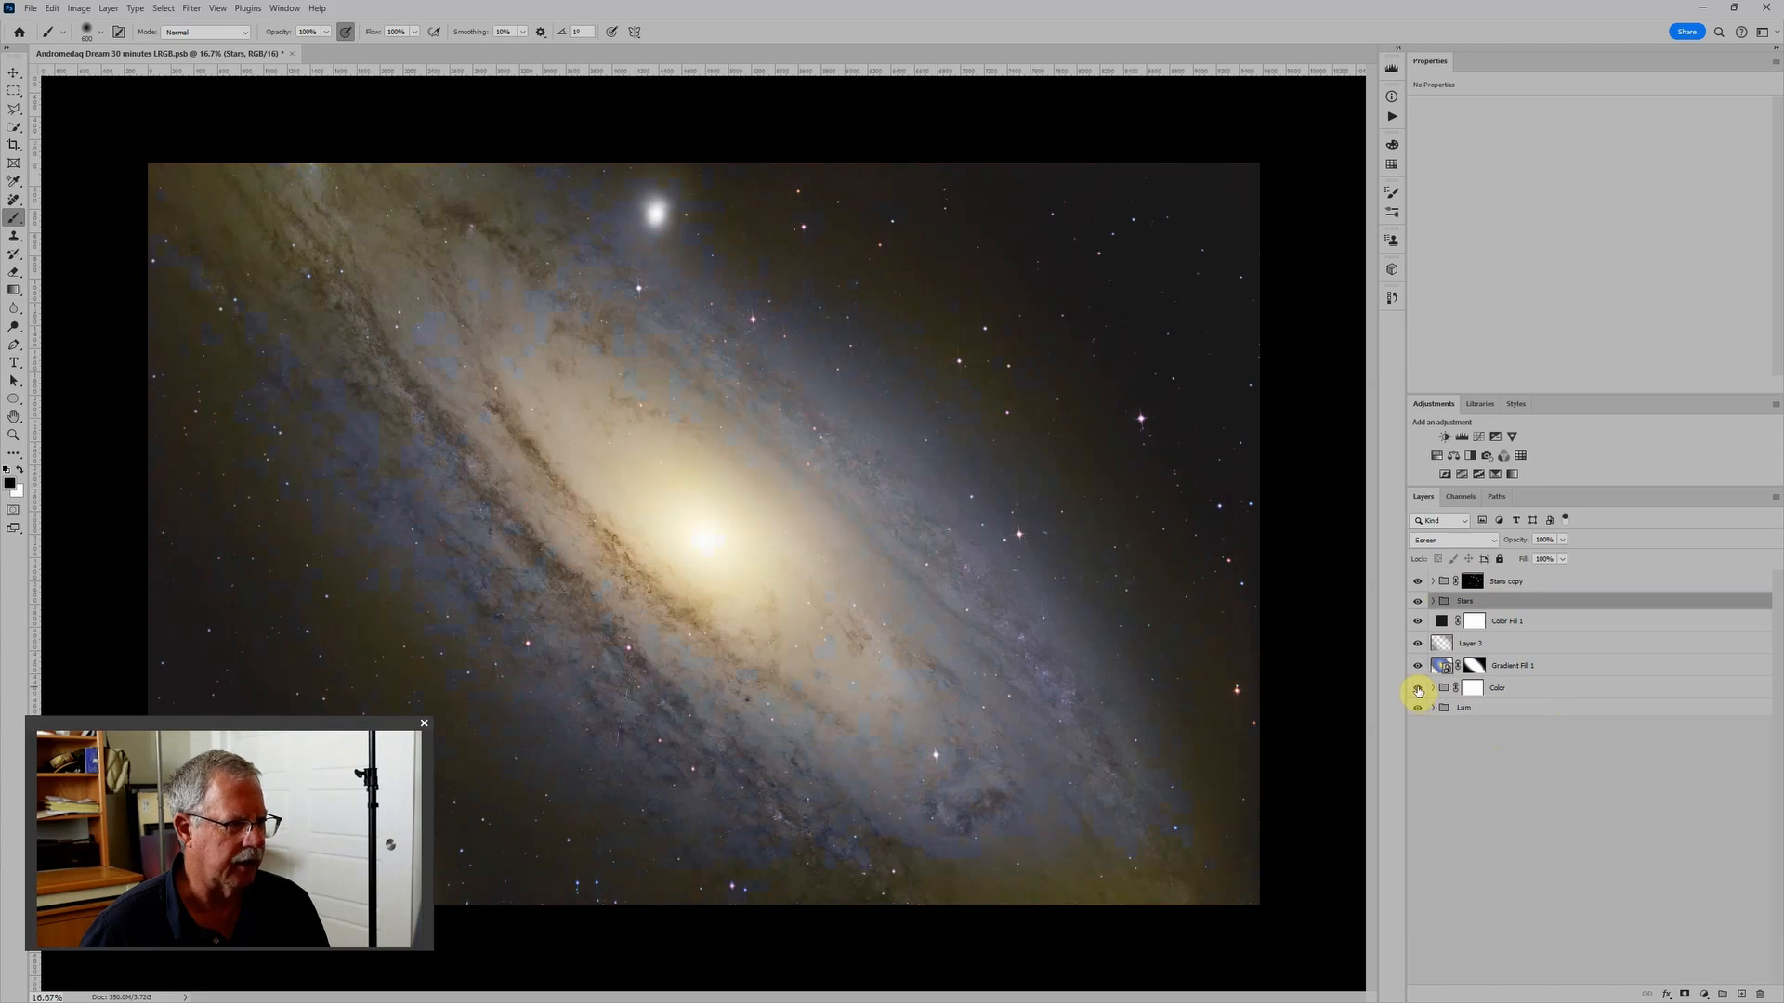
click(1475, 708)
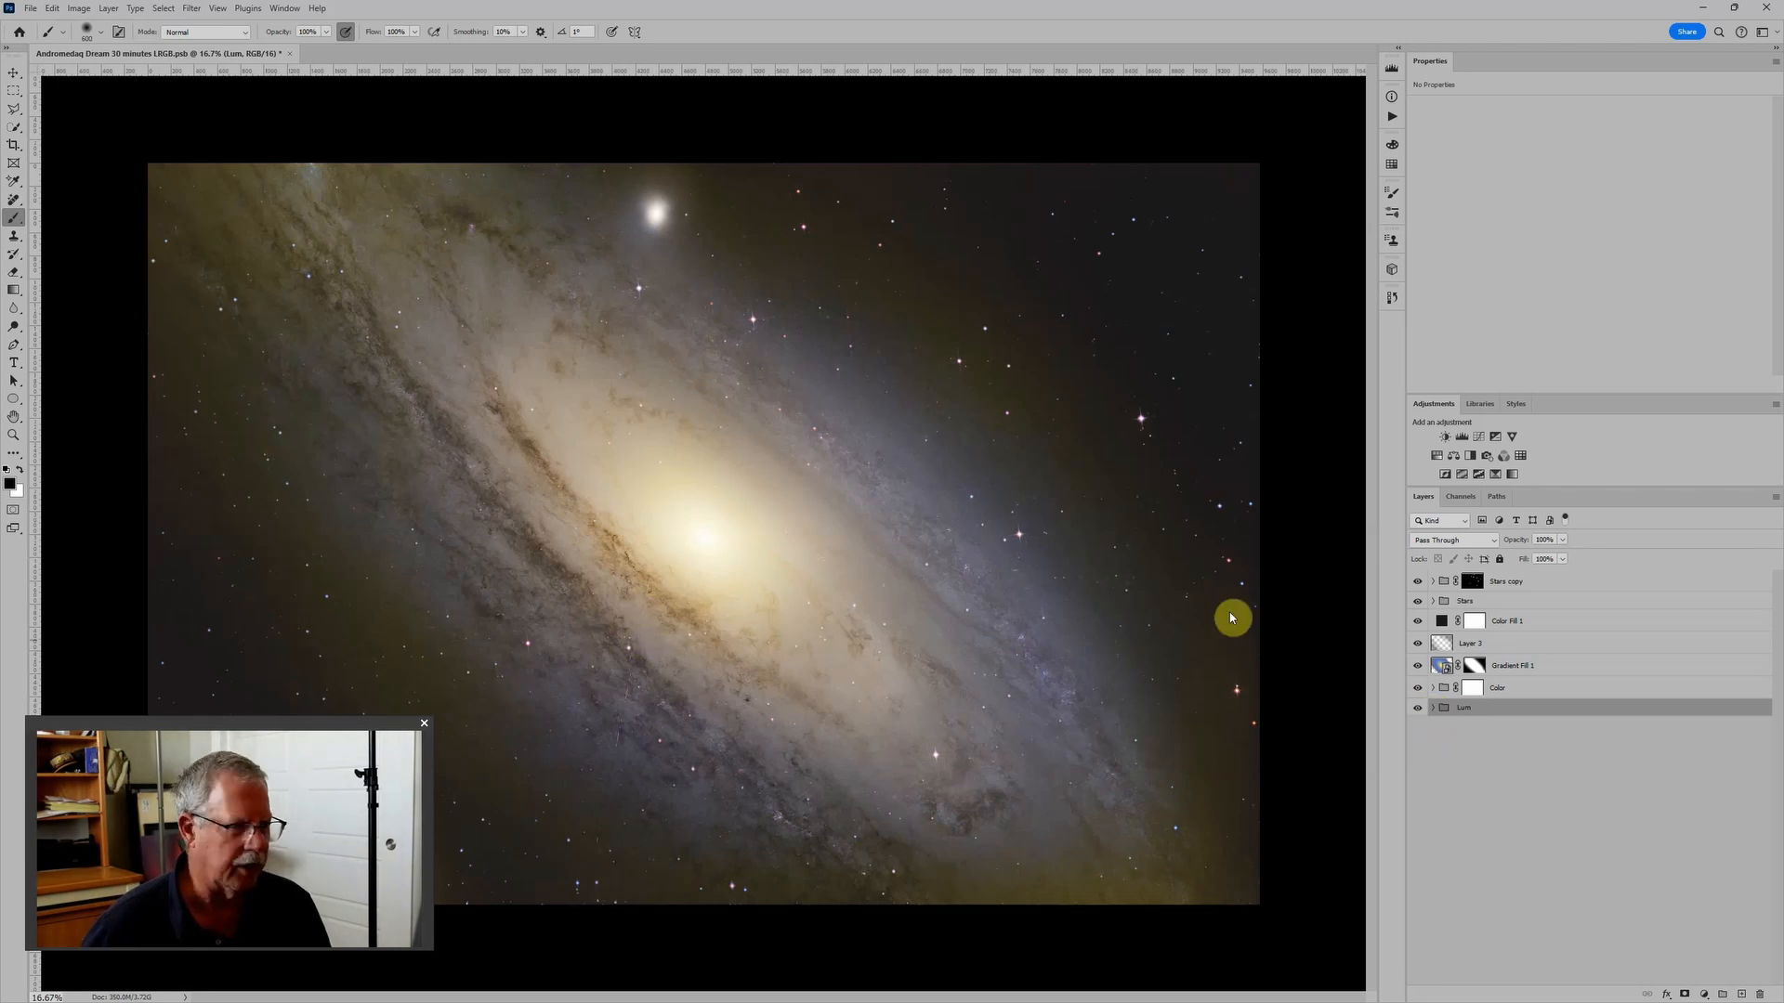
click(1418, 710)
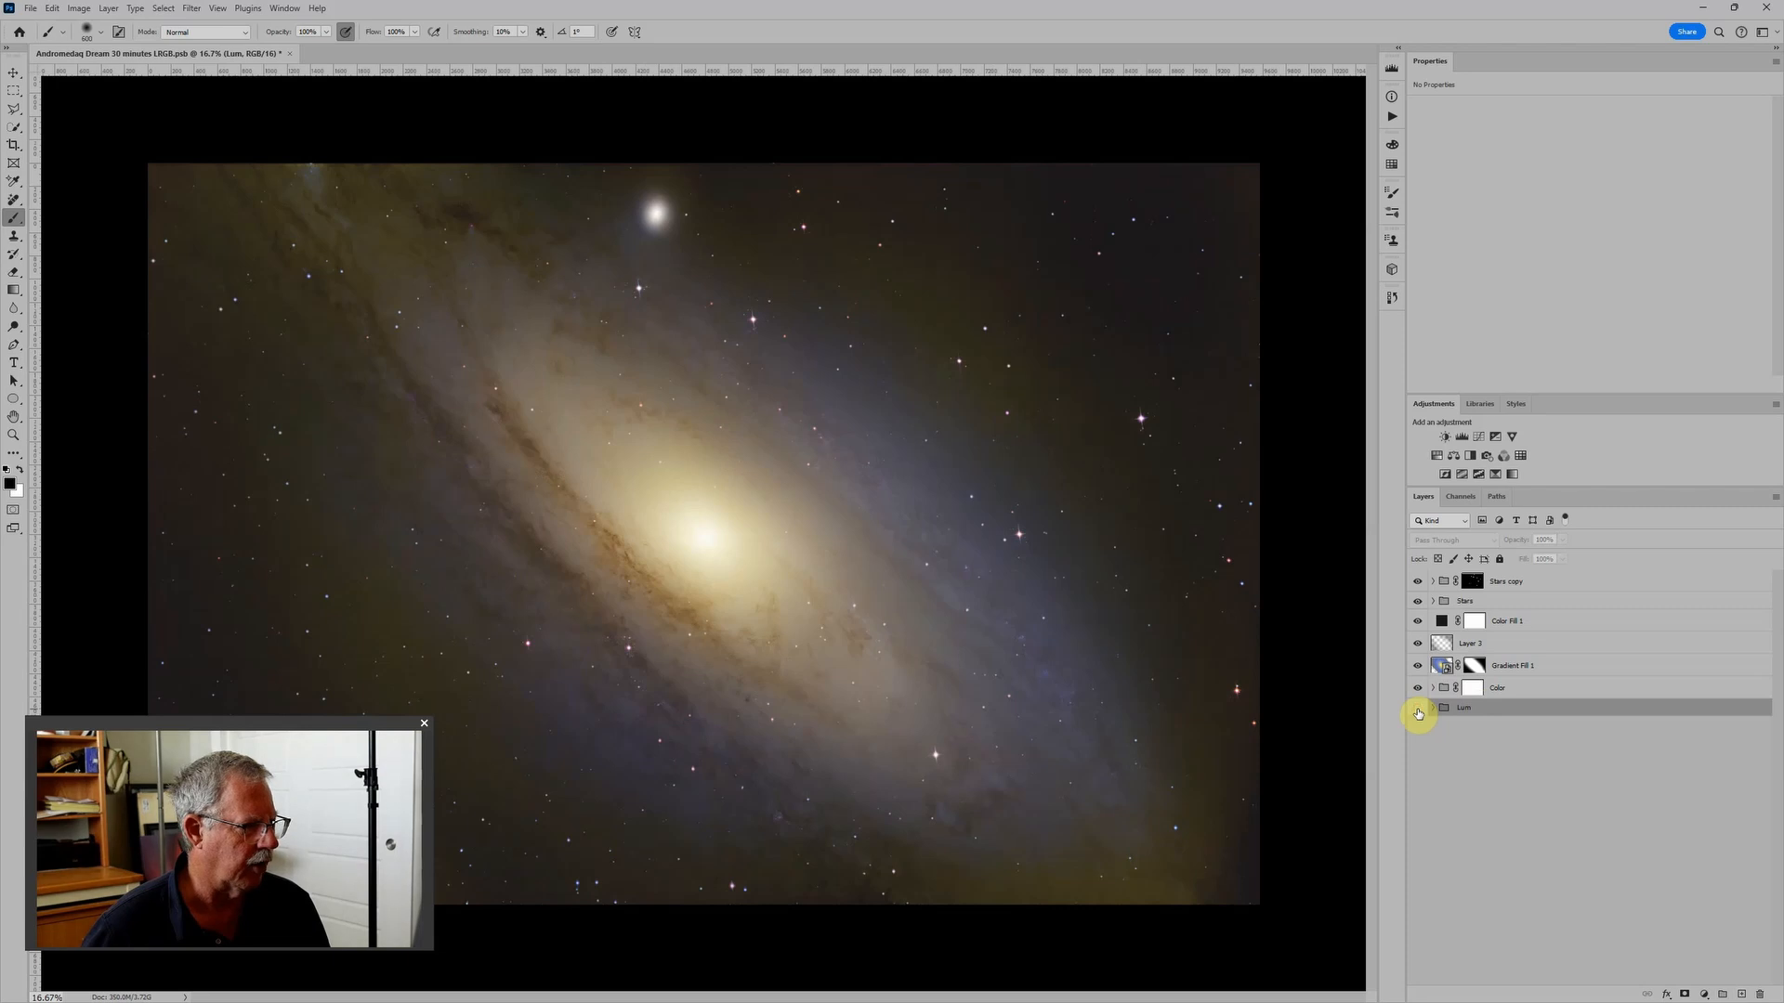
click(1418, 710)
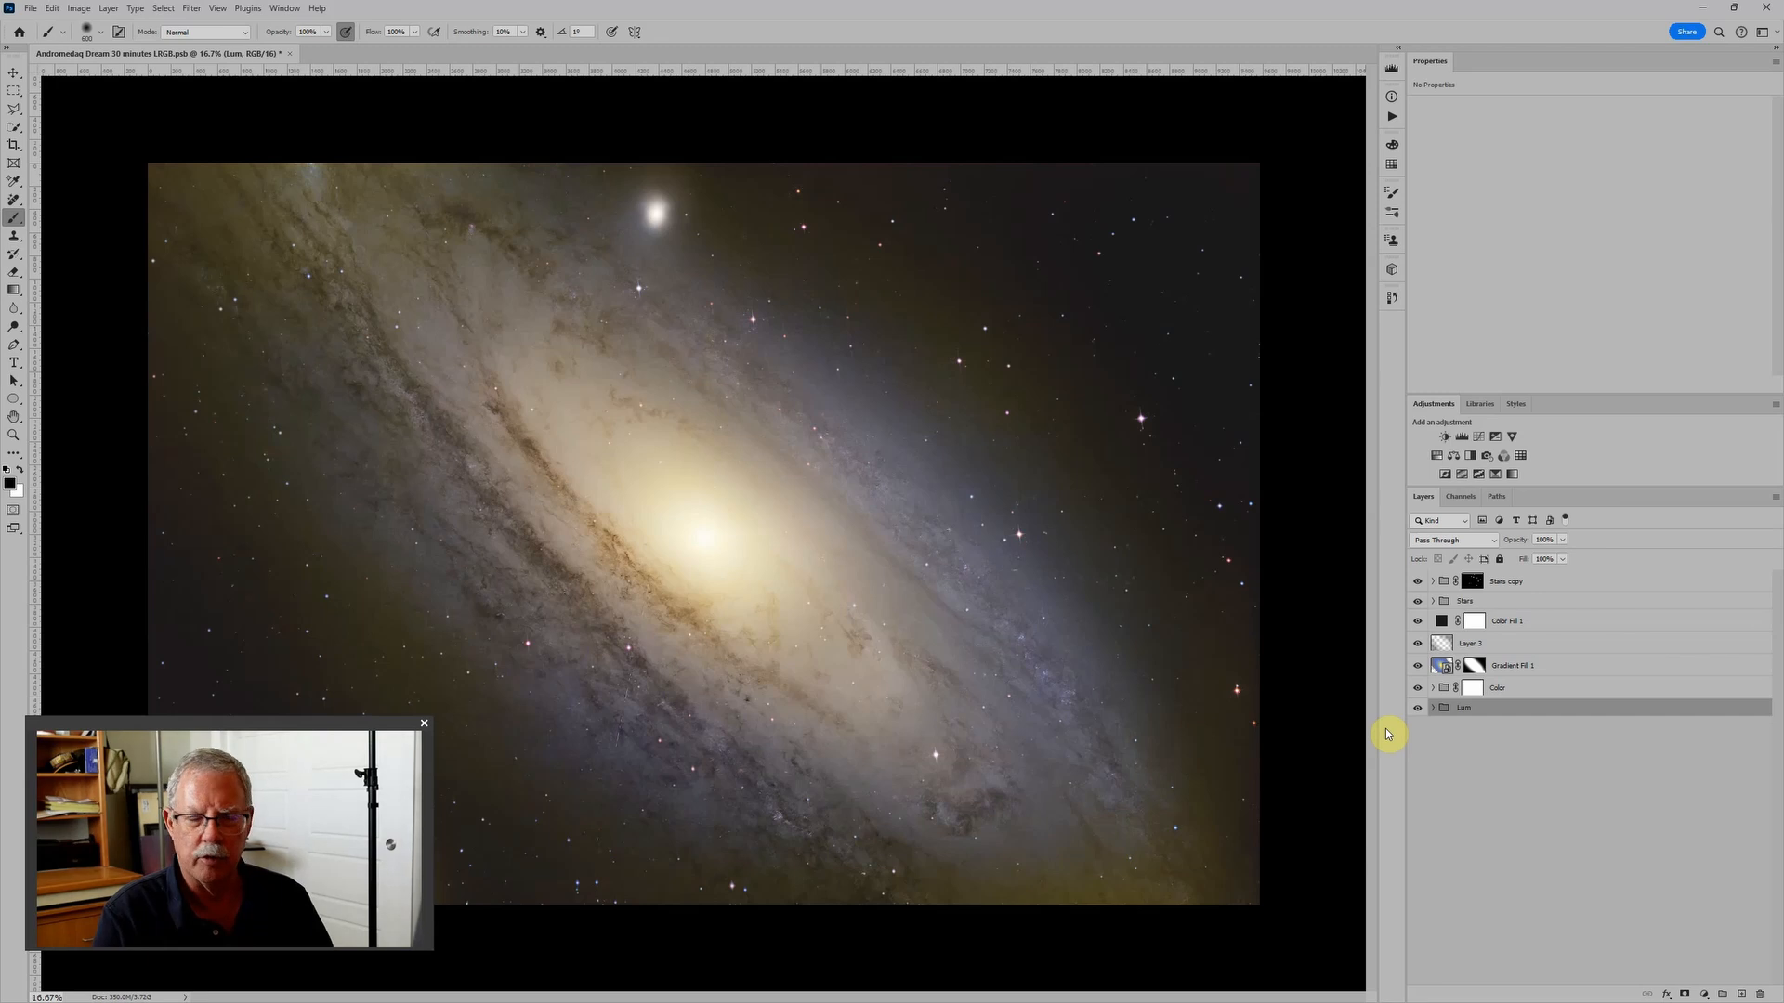
- Expand the Lum group and set the midtone input of its Levels adjustment to 1.09
click(1432, 710)
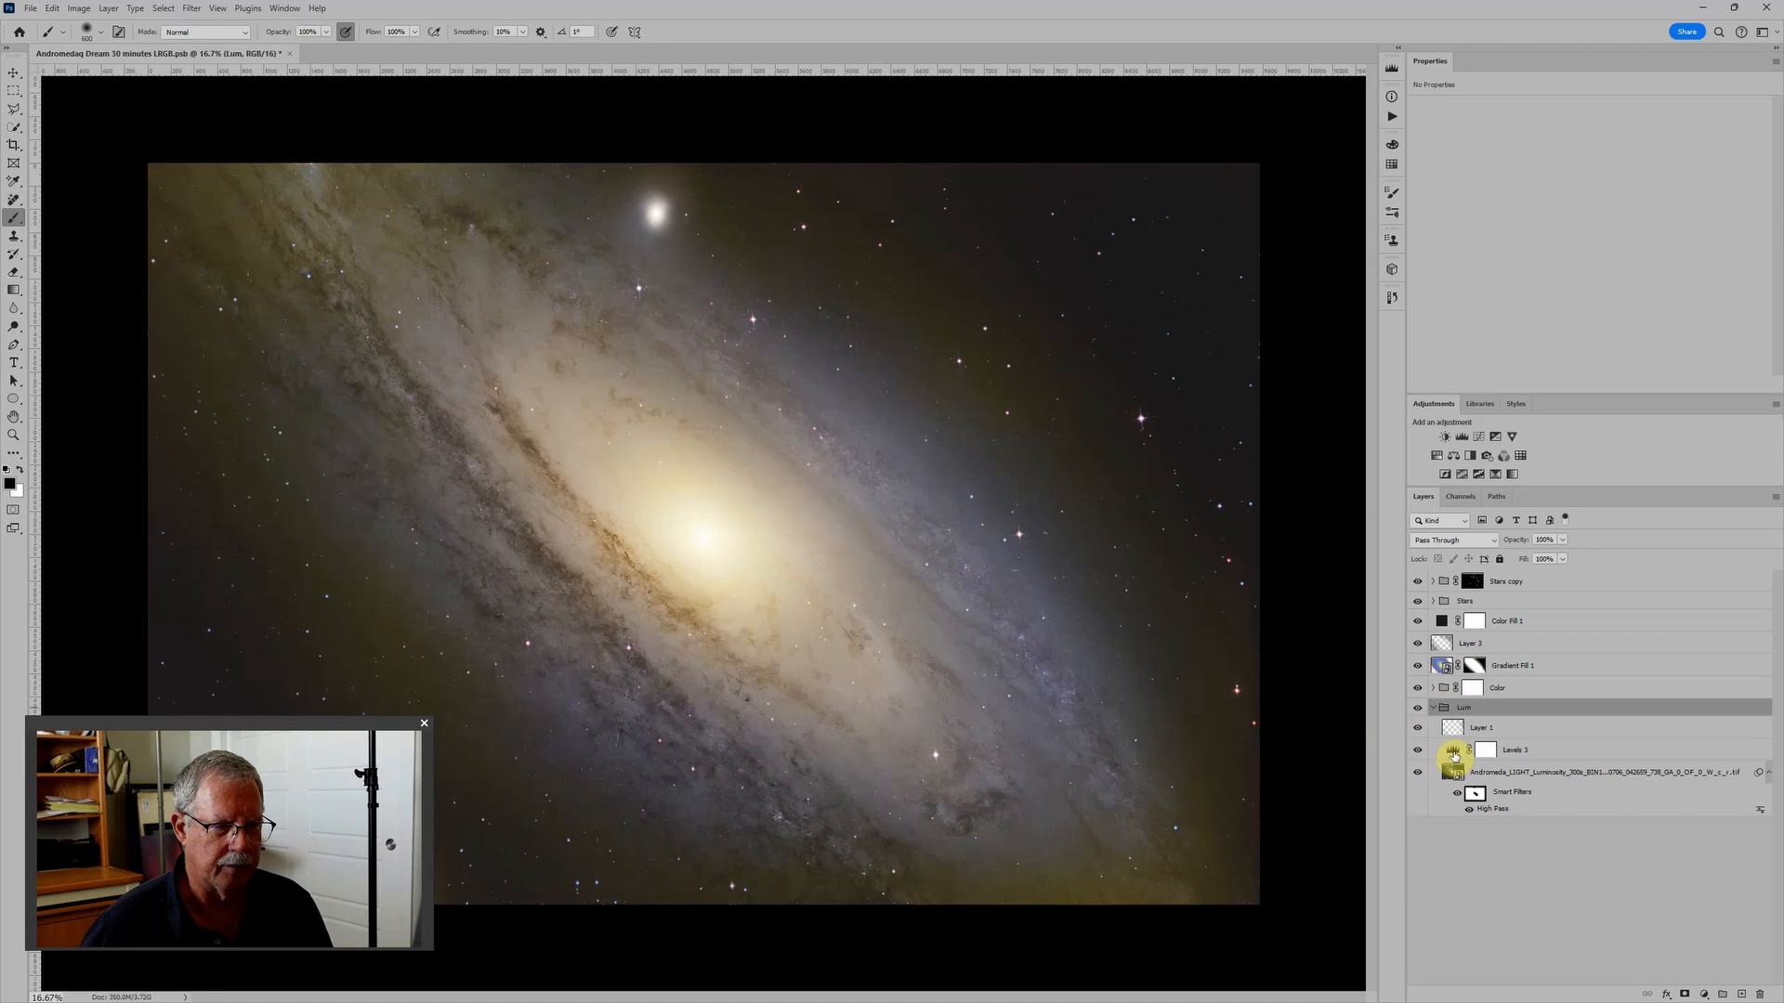
click(1454, 756)
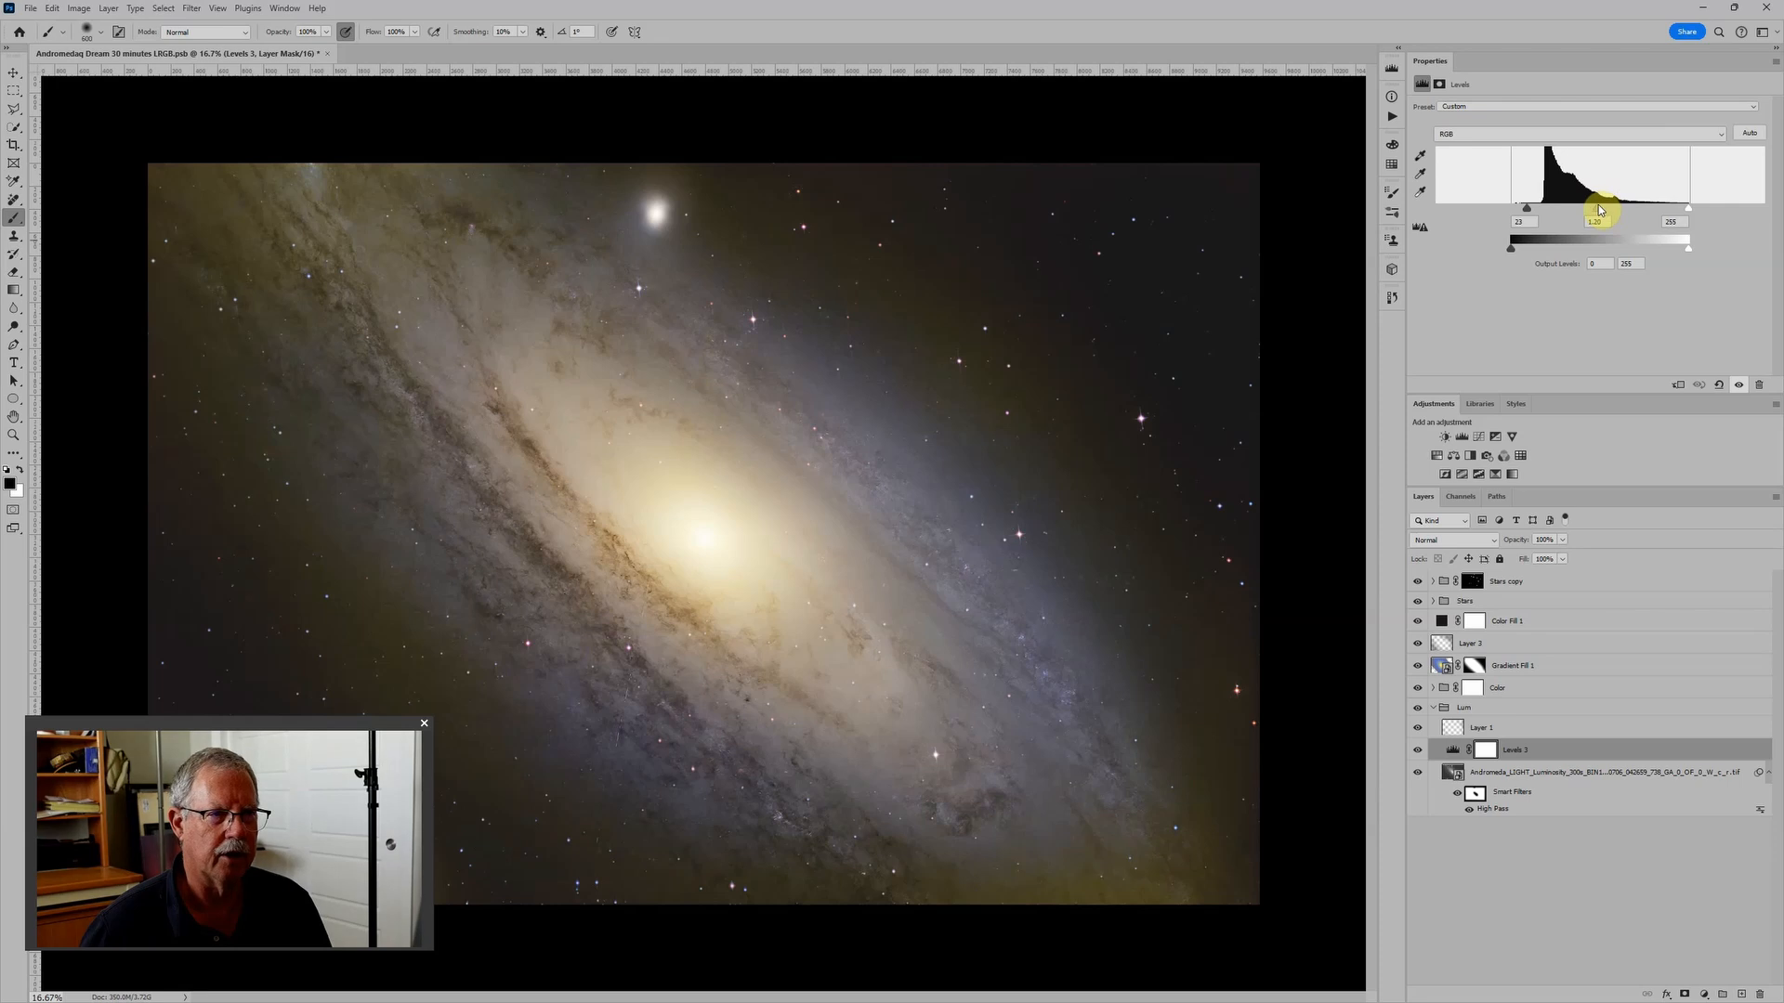
drag(1598, 210, 1602, 211)
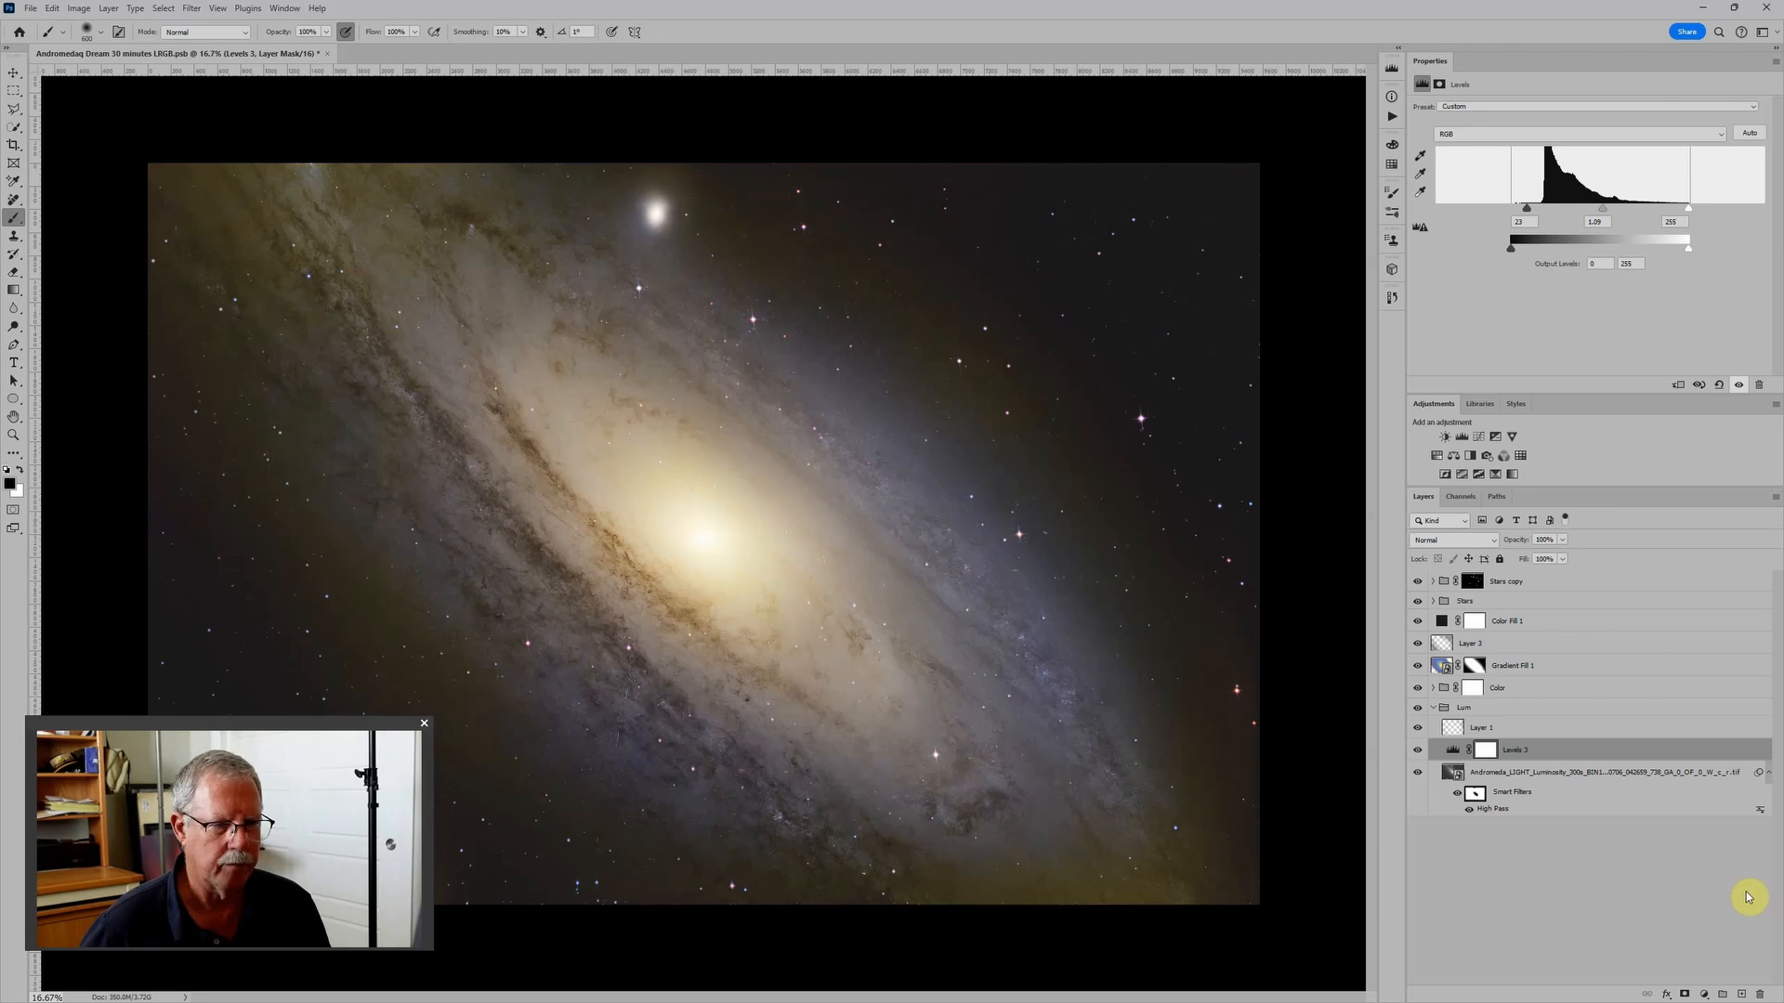
- Raise the High Pass smart filter radius on the luminosity smart object to about 240 pixels
click(1458, 774)
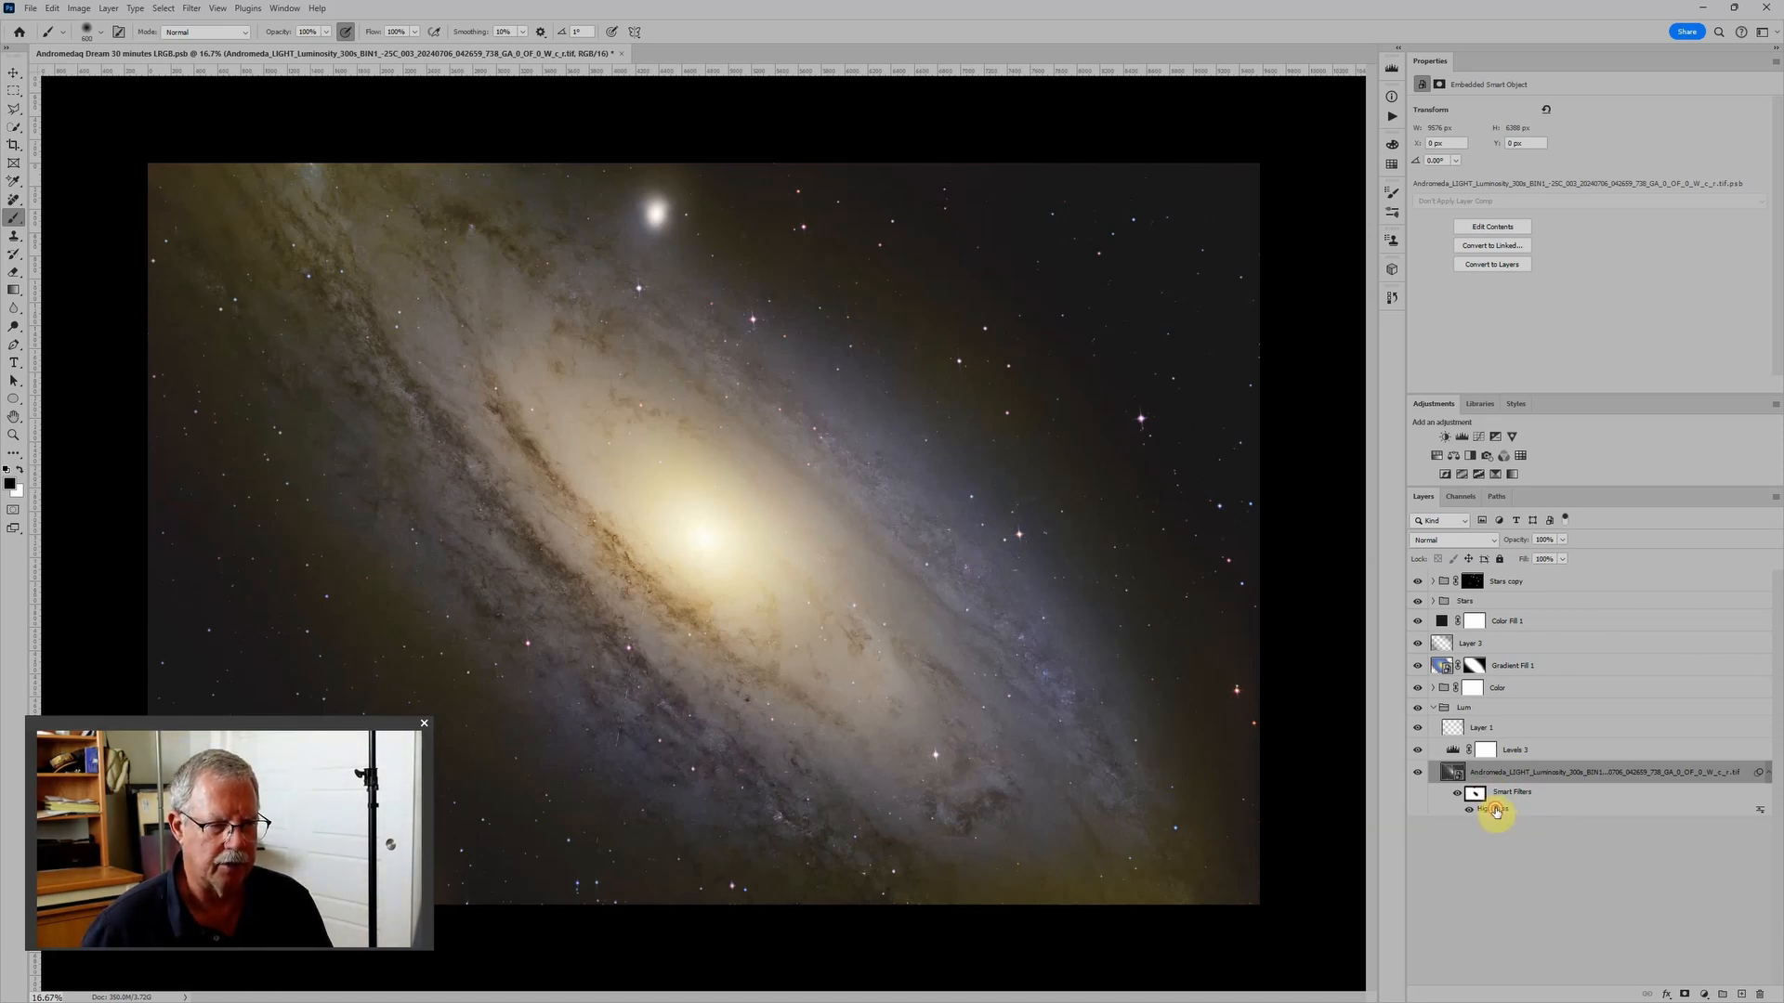
double_click(1493, 809)
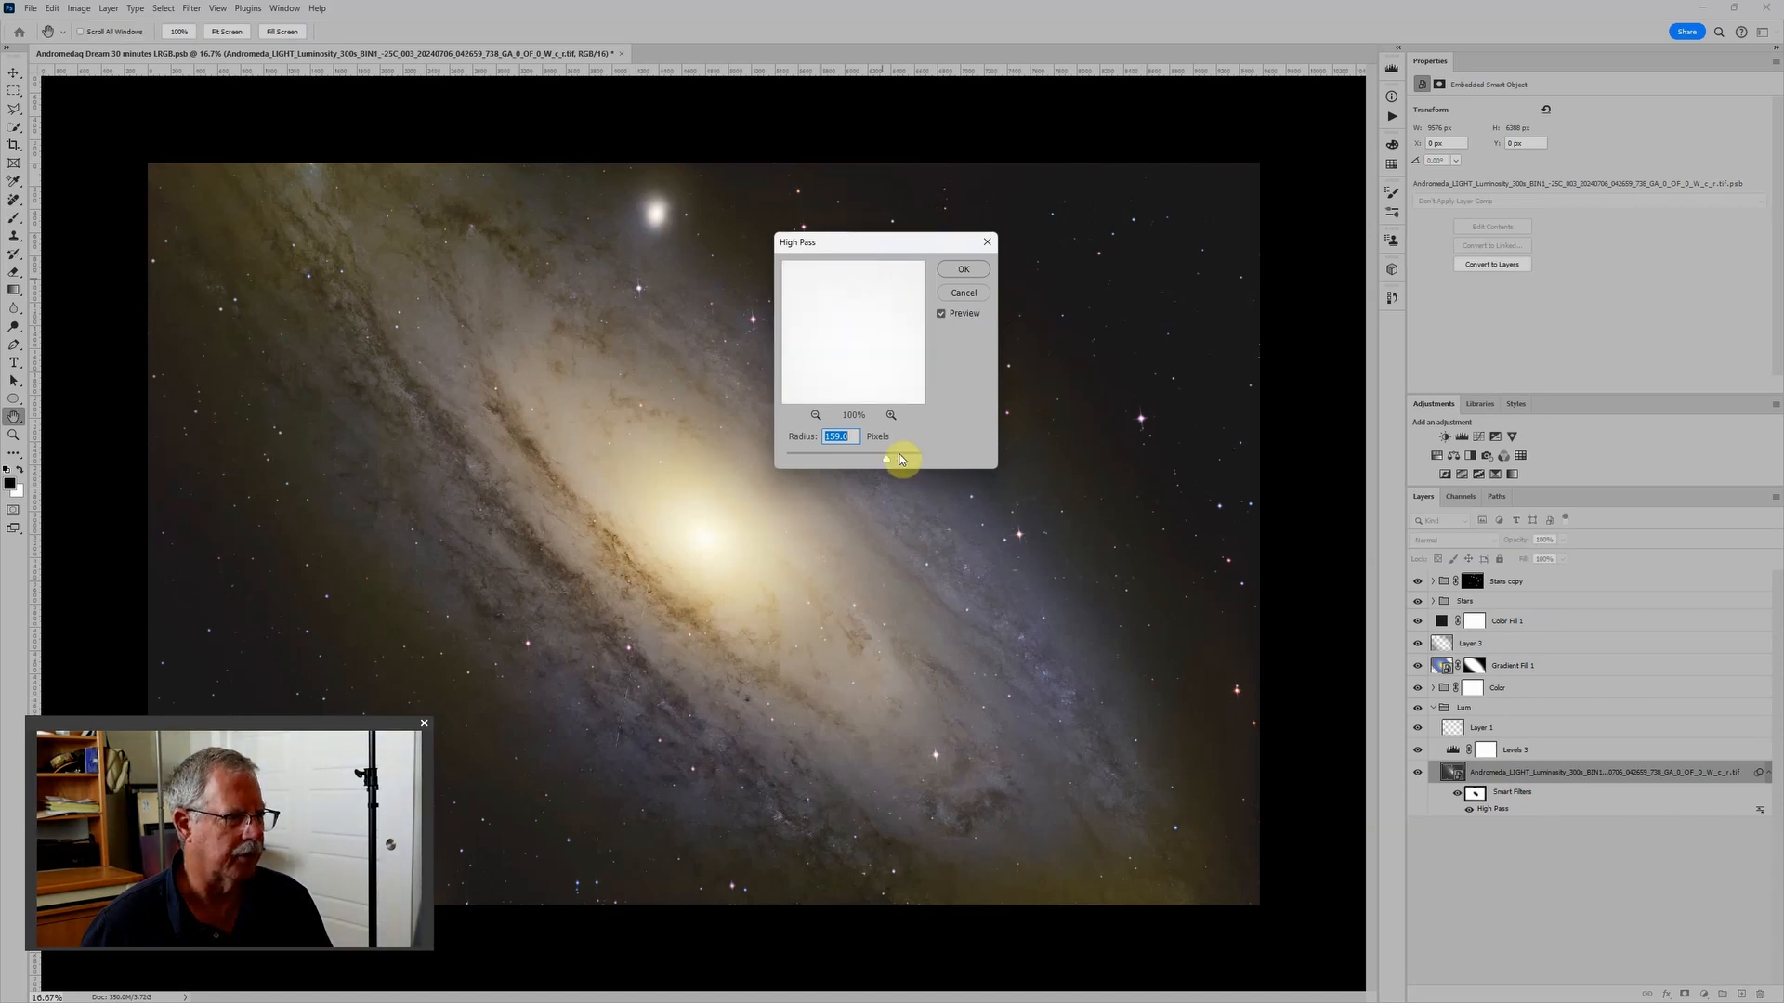
mouse_move(885, 460)
mouse_down()
mouse_move(908, 462)
mouse_move(864, 462)
mouse_move(898, 460)
mouse_up()
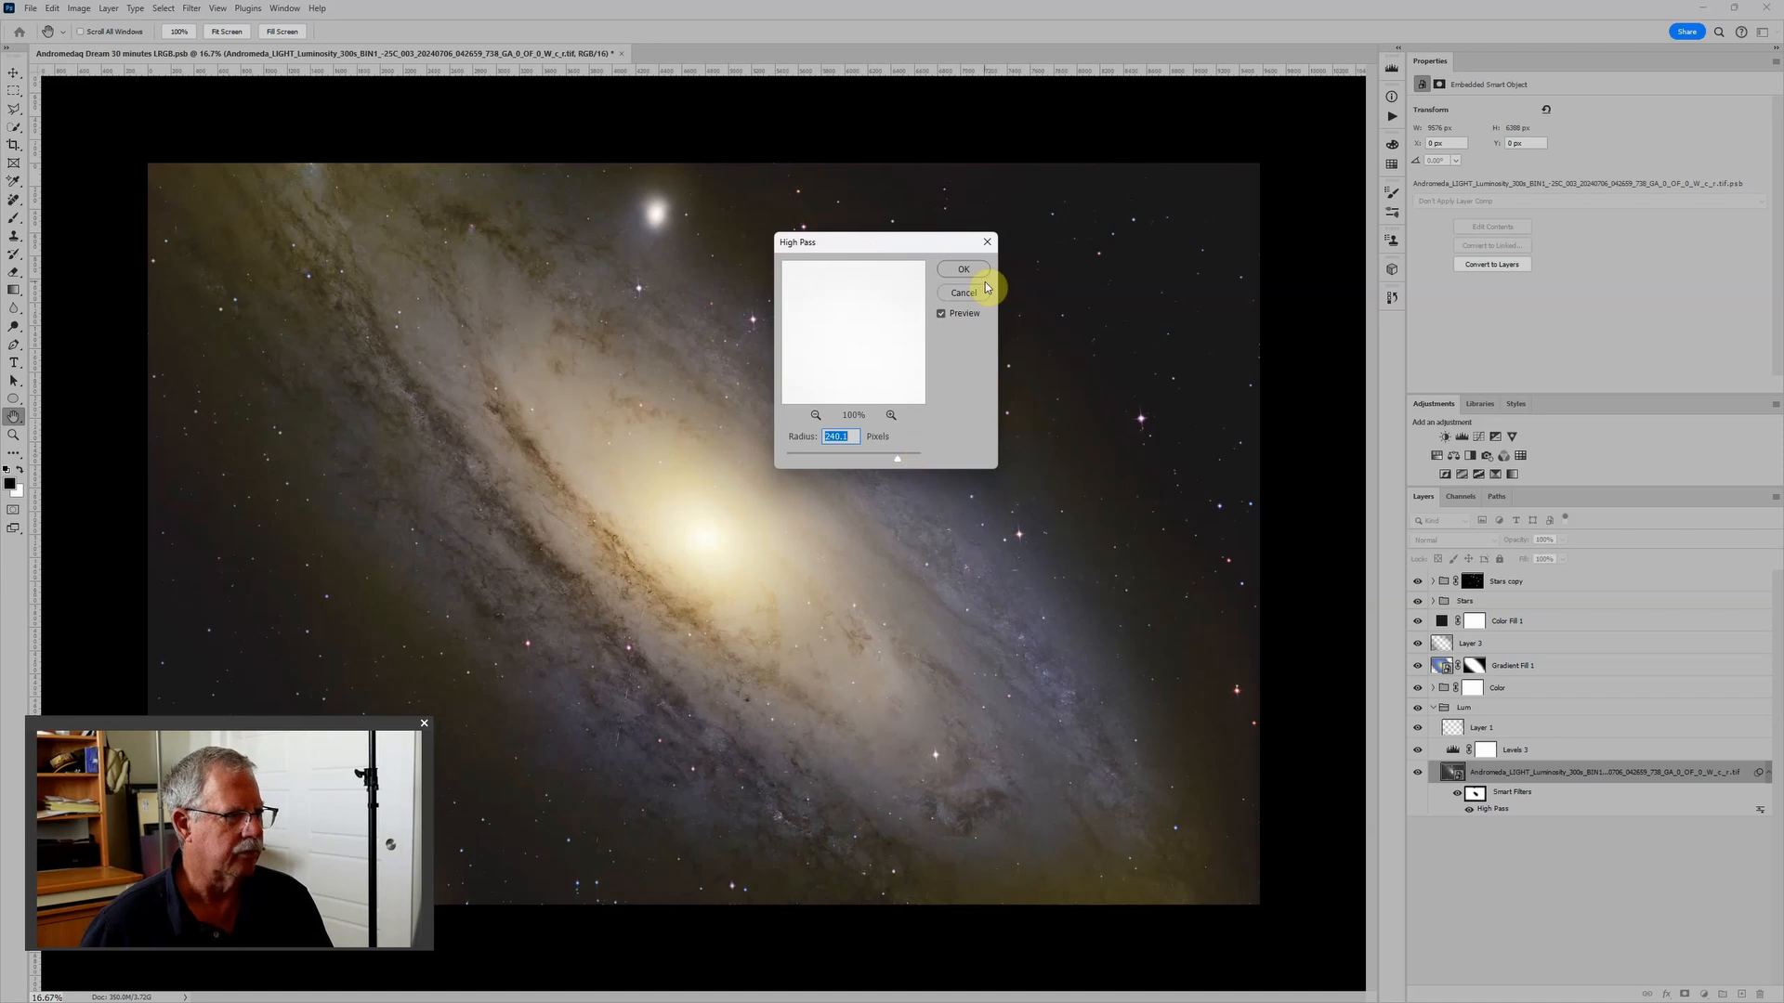
click(964, 269)
key(b)
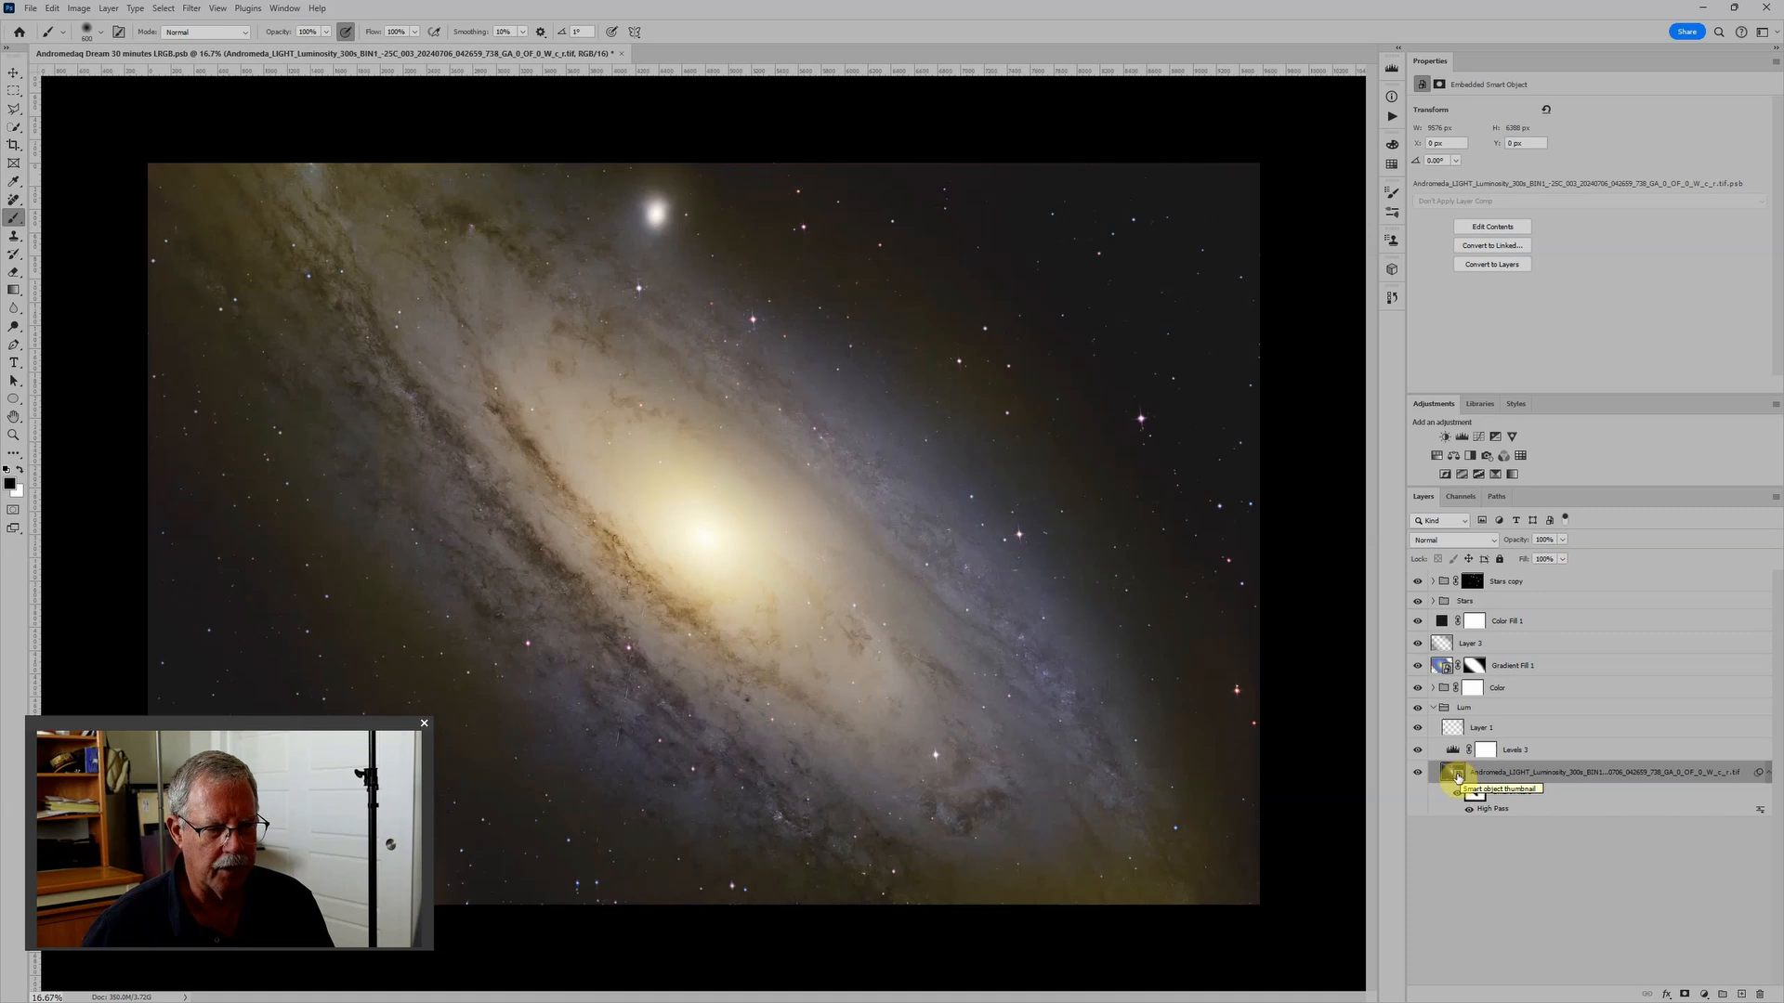
- Open the contents of the luminosity smart object and of the smart object nested inside it, down to the pixel layer
click(1457, 777)
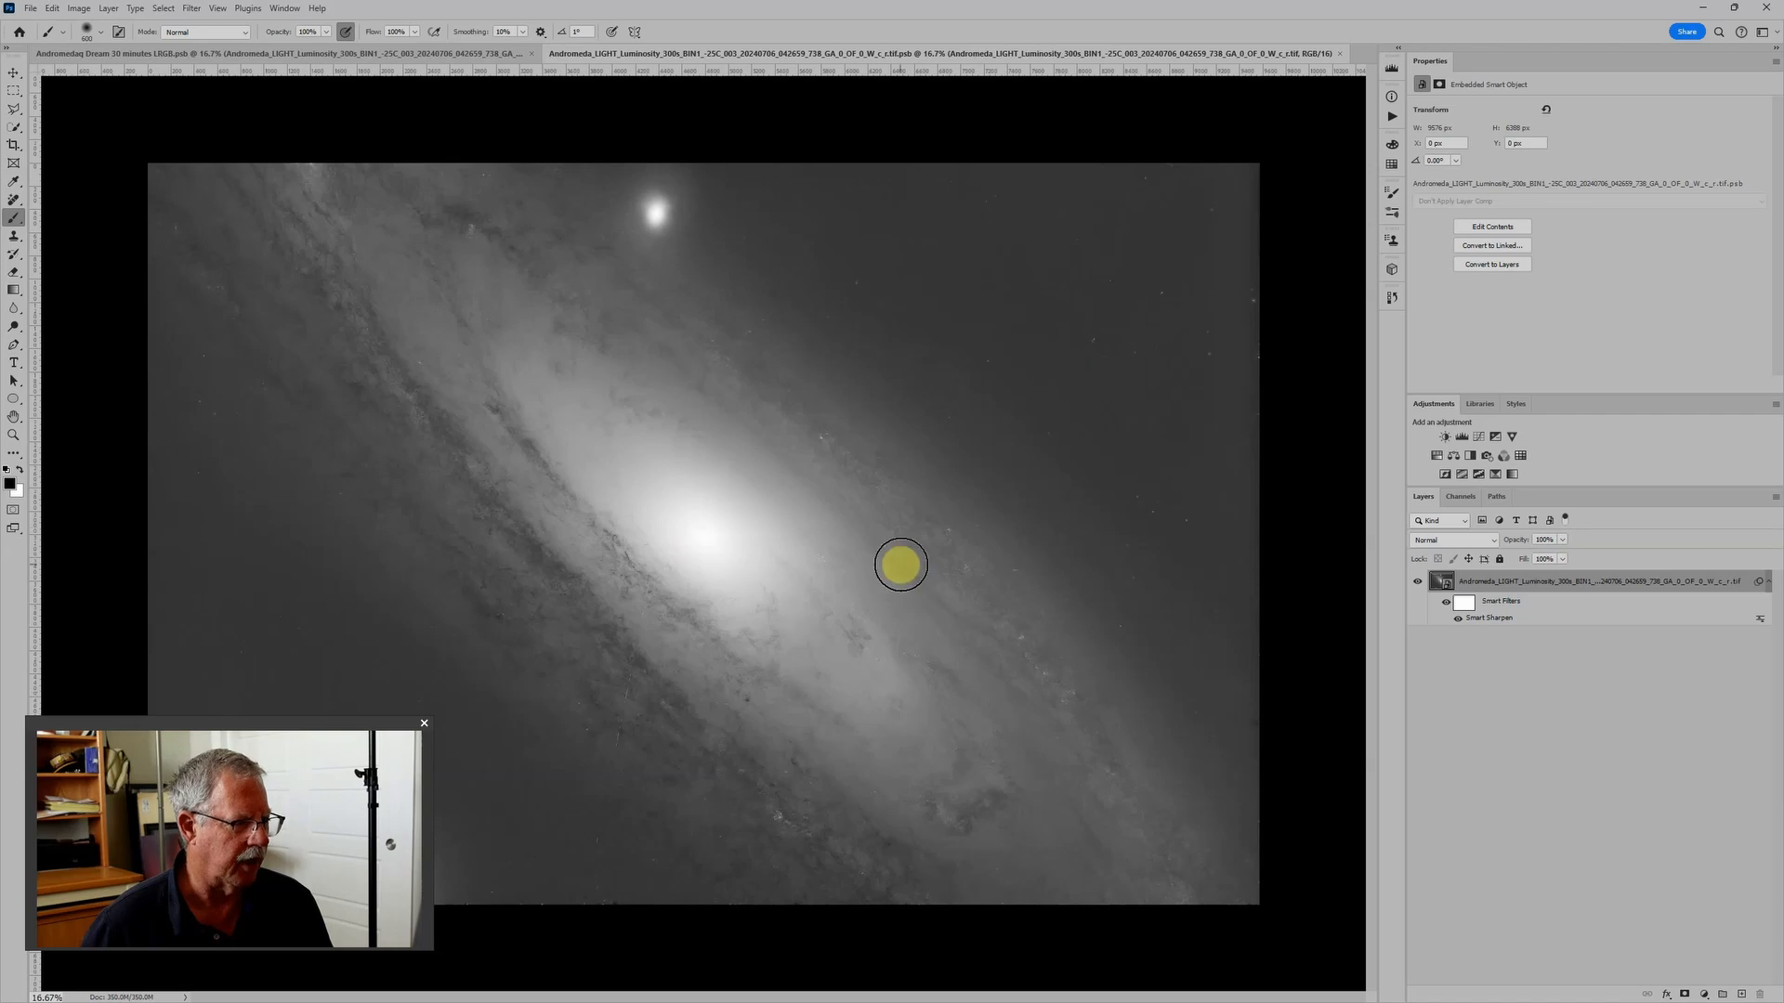
double_click(1446, 583)
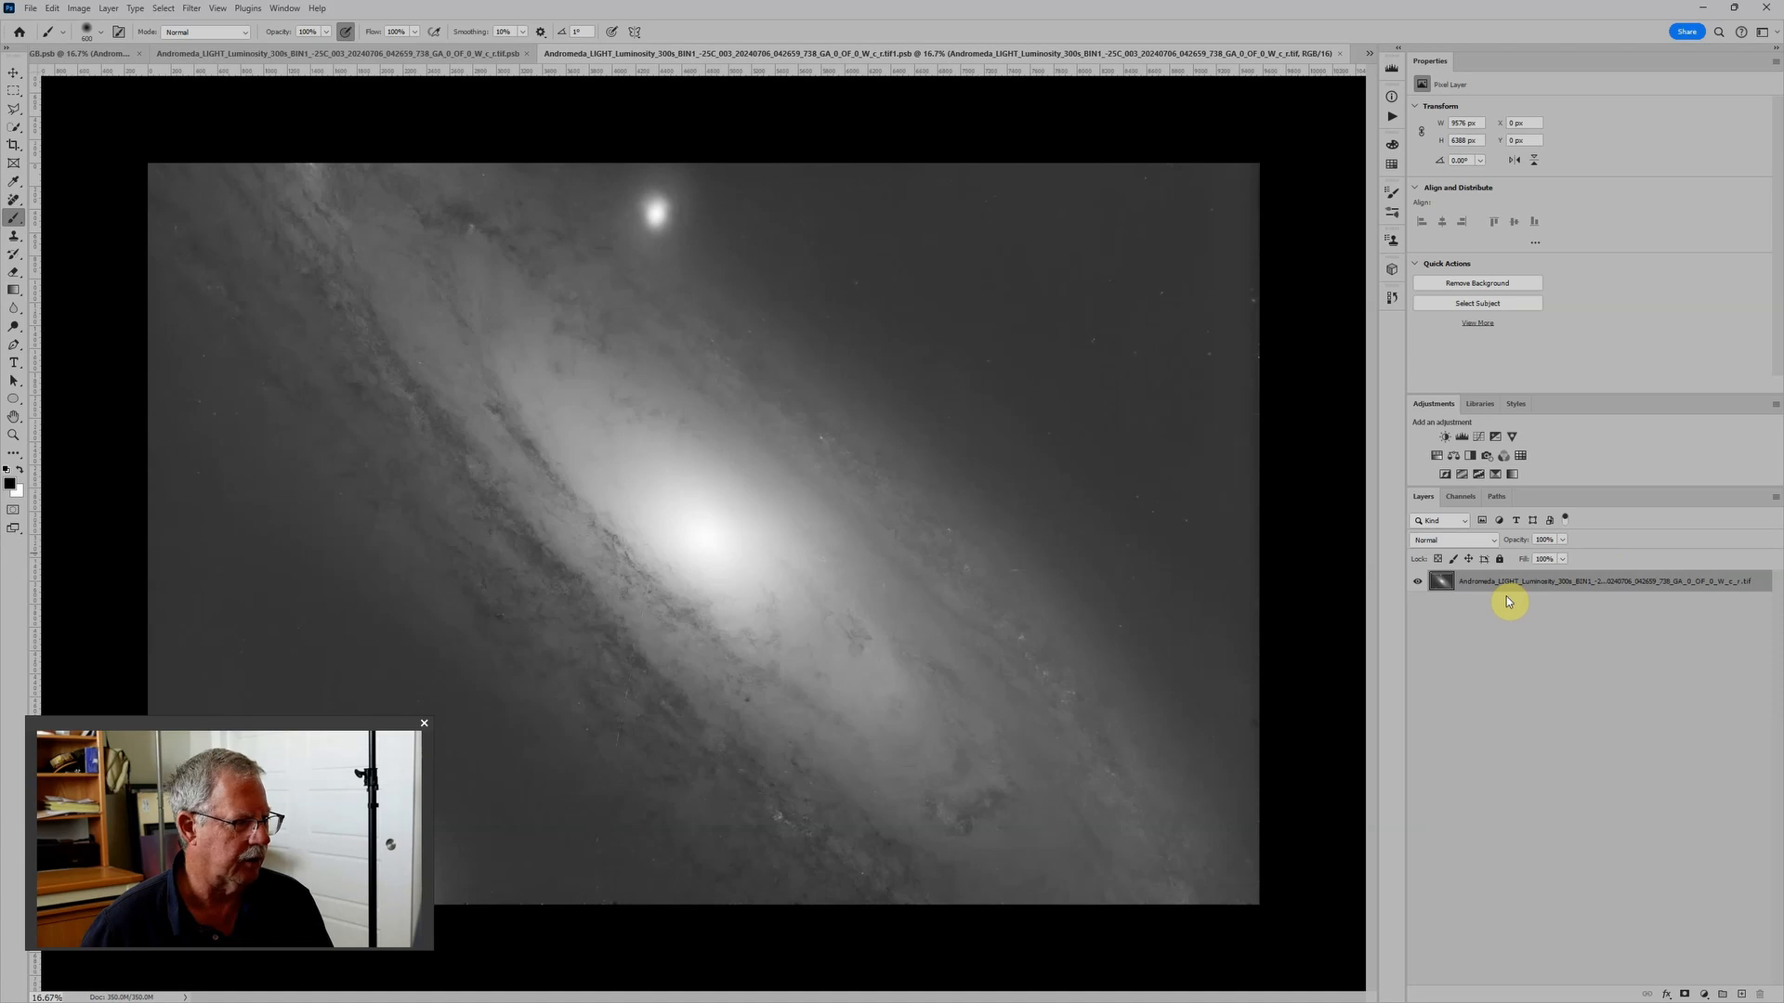
scroll(602, 825, up, 3)
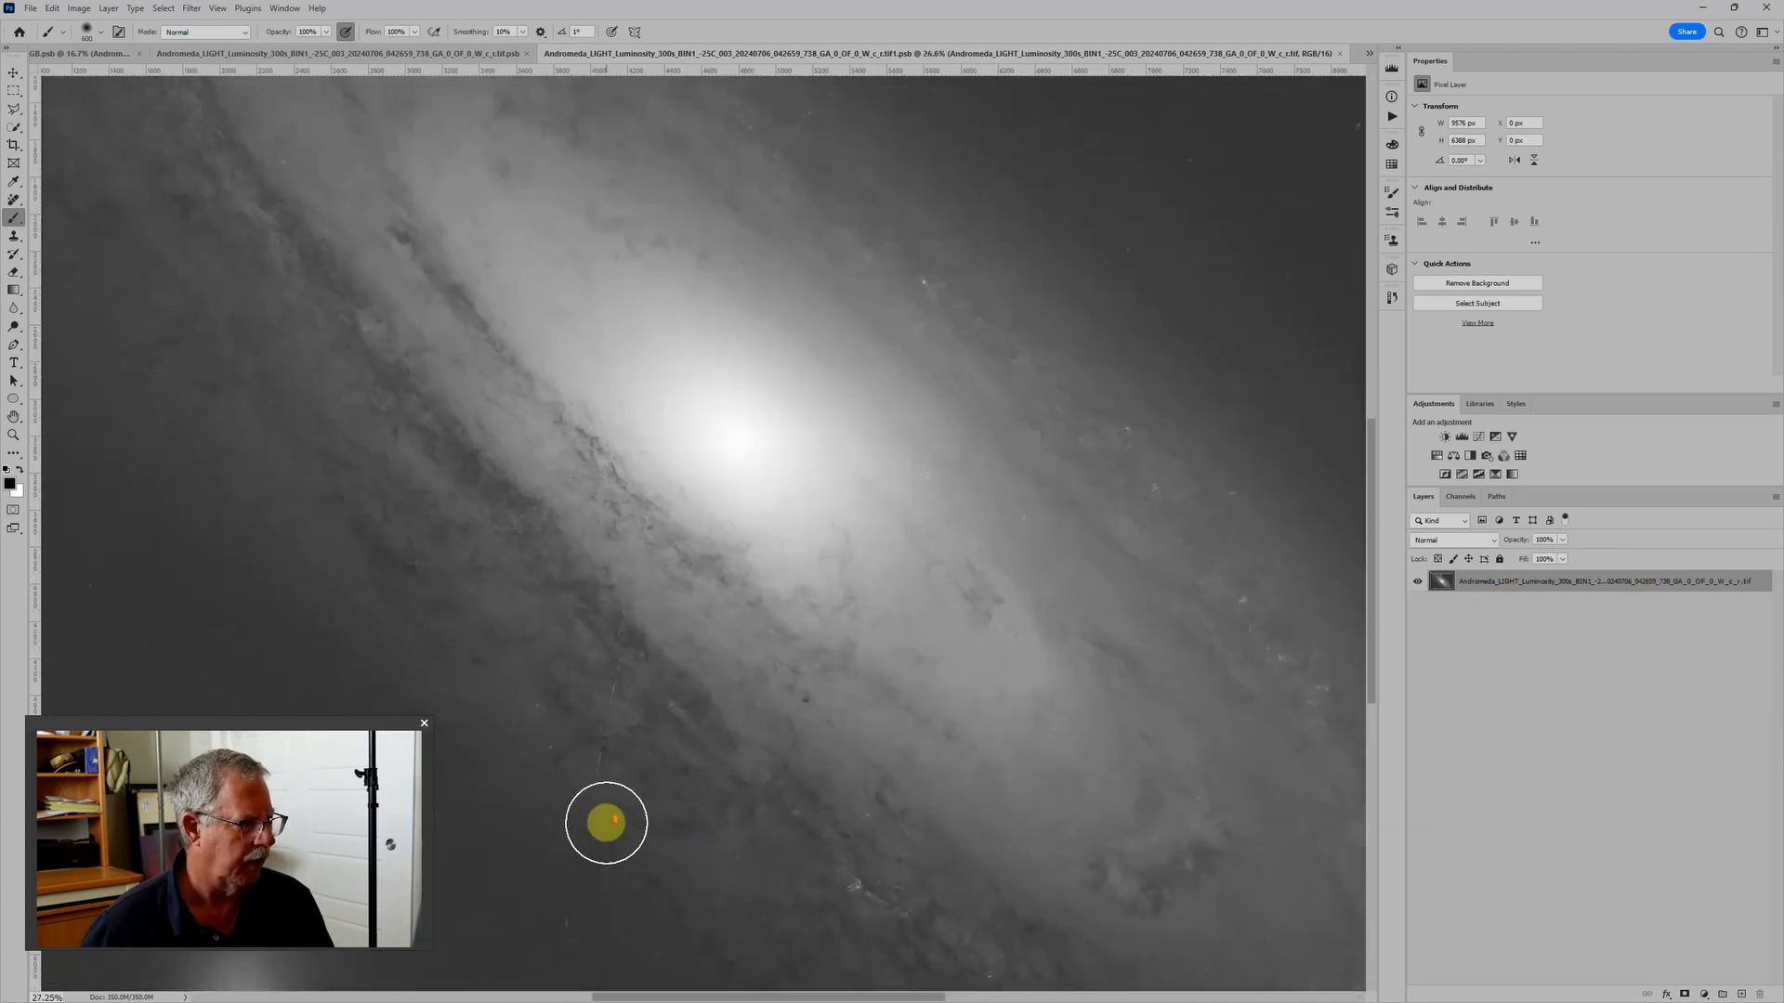
scroll(674, 590, down, 2)
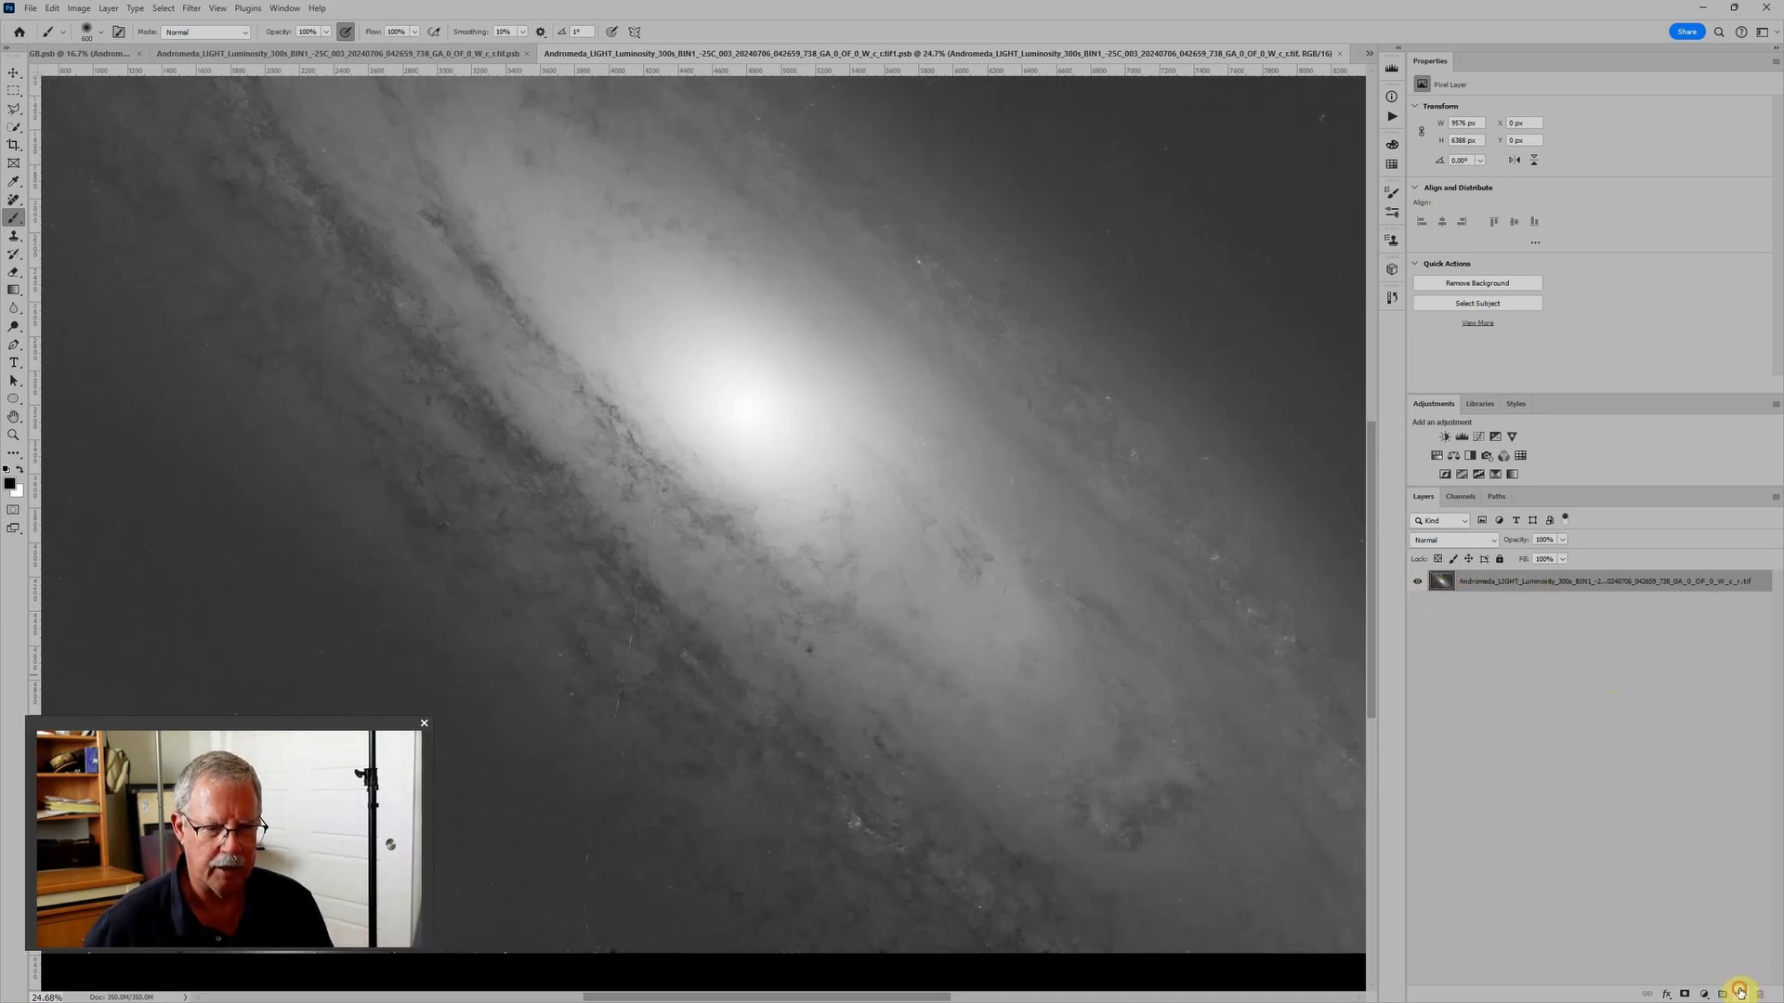
- Add an empty layer above the luminosity image and set up the Remove tool with a brush size of 40
click(1740, 993)
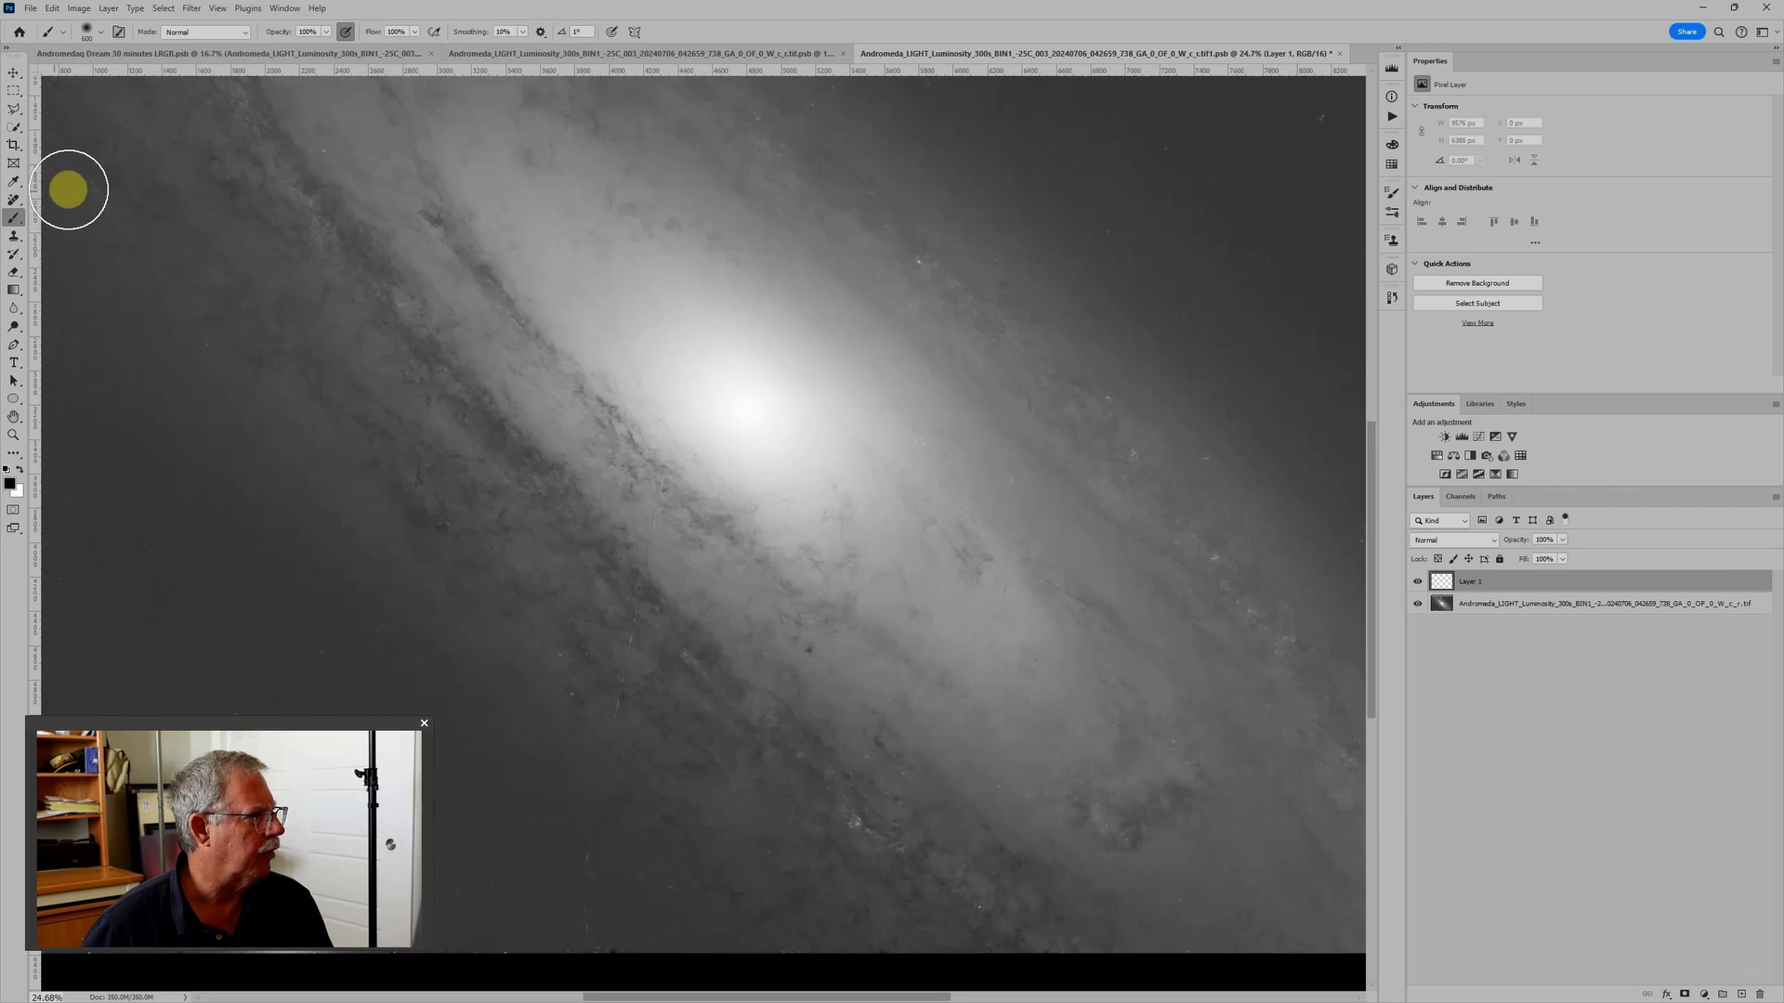
click(13, 199)
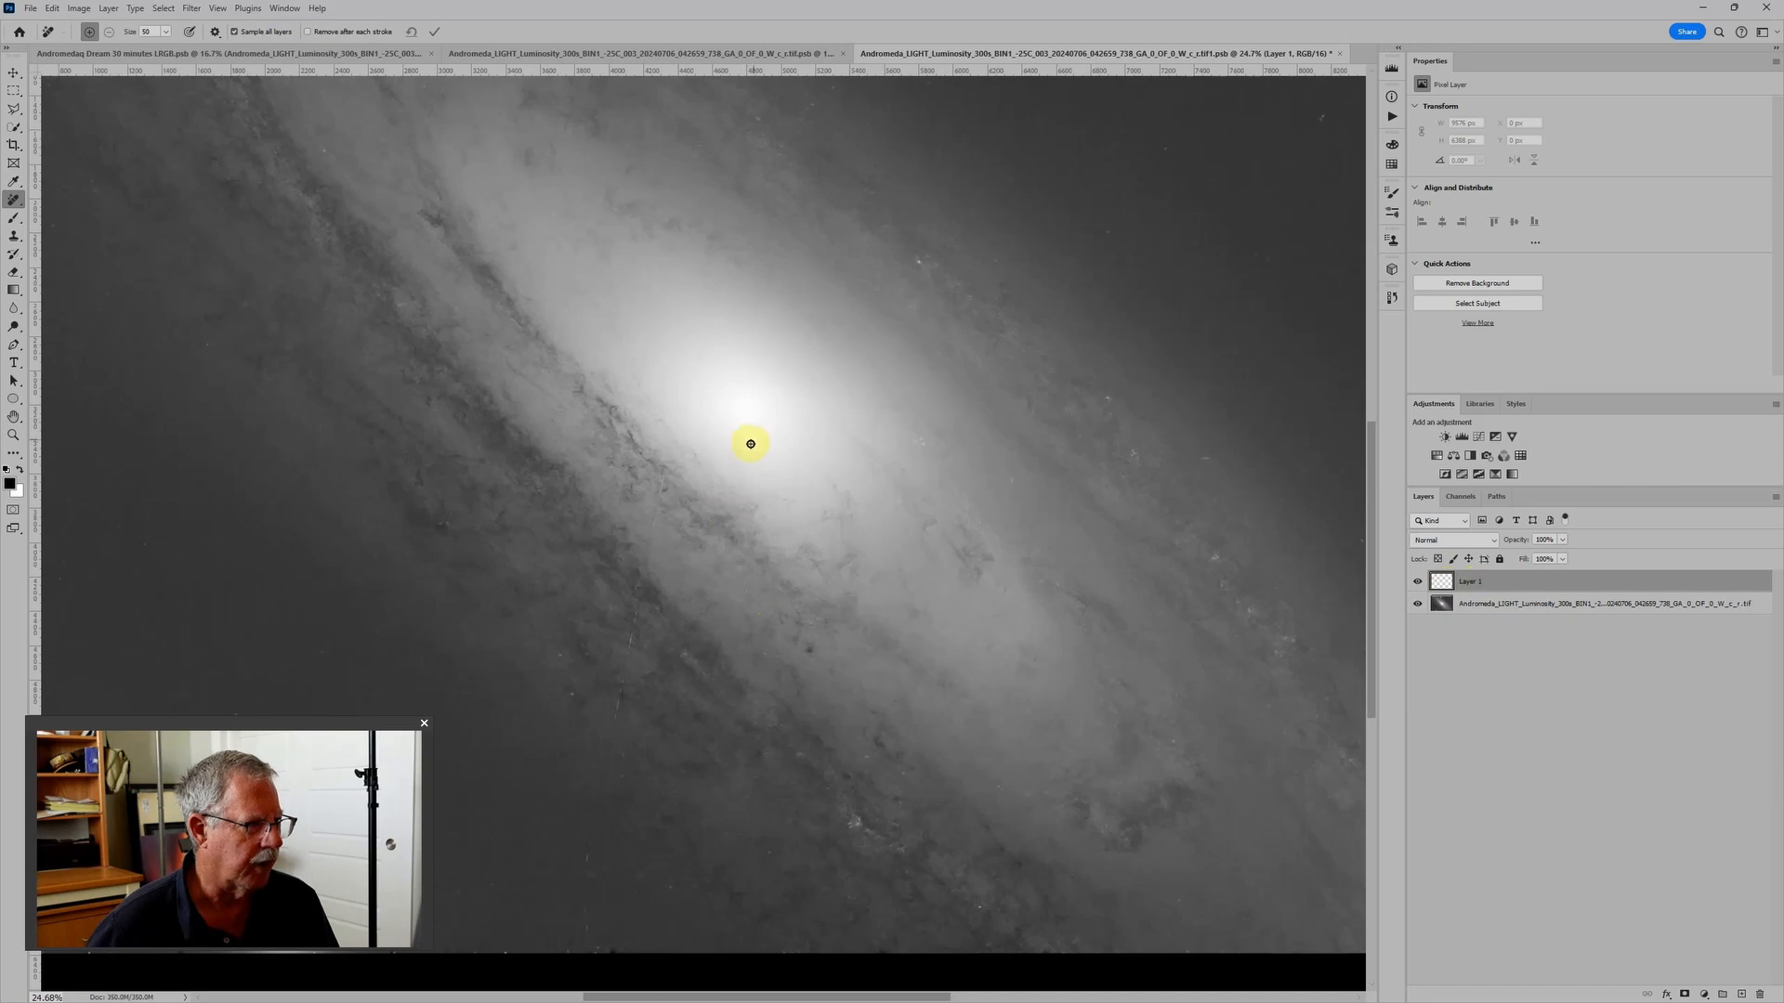
key(bracketright)
key(bracketright)
key(bracketright)
key(bracketright)
key(bracketright)
key(bracketright)
key(bracketright)
key(bracketright)
key(bracketright)
key(bracketright)
key(bracketright)
key(bracketright)
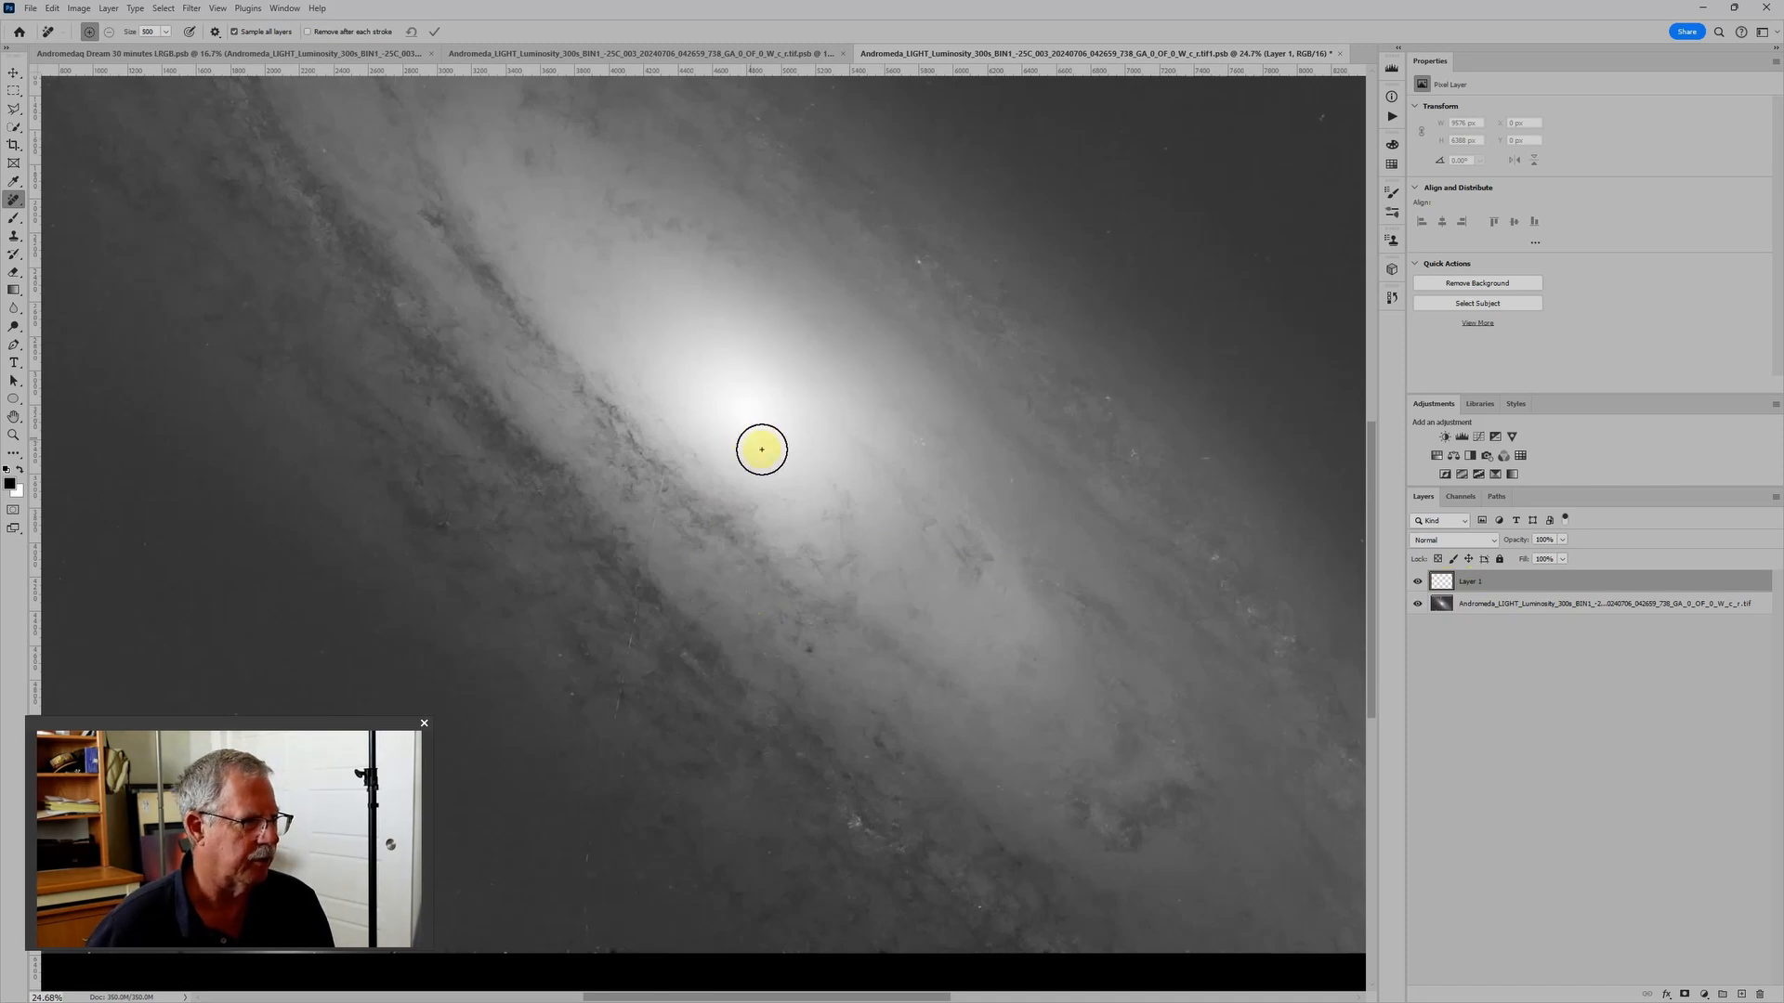
key(bracketleft)
key(bracketleft)
key(bracketleft)
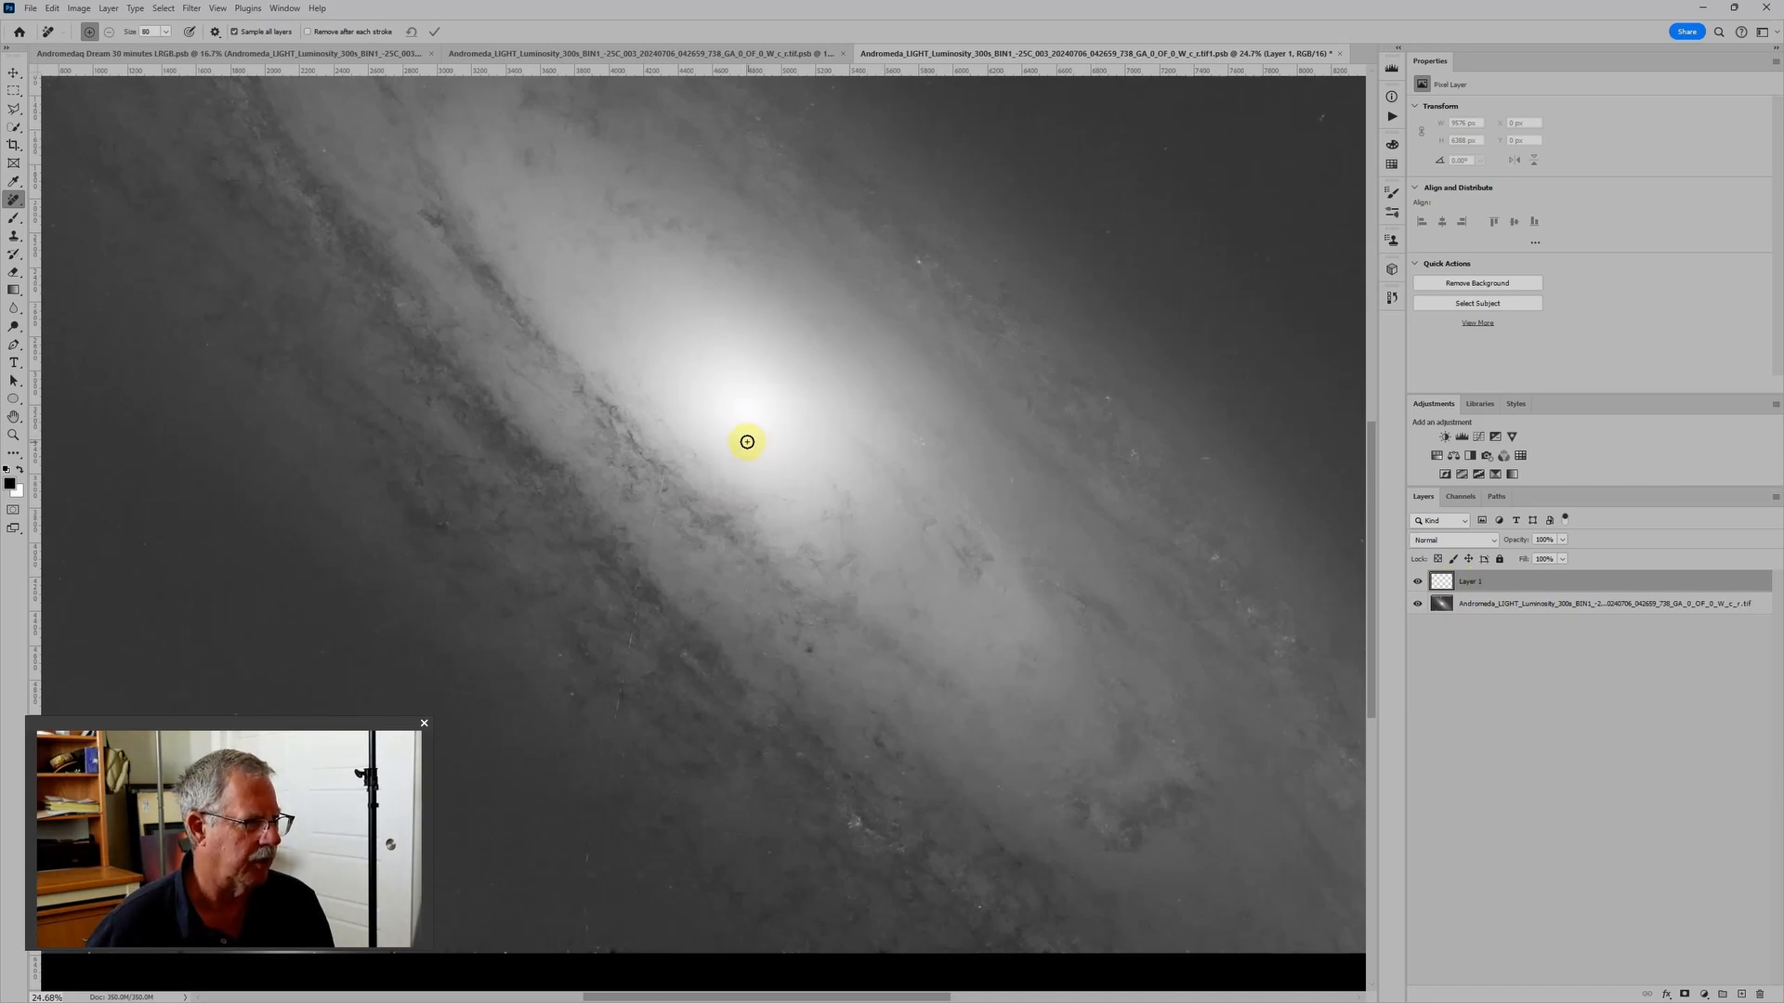
key(bracketleft)
scroll(542, 920, up, 4)
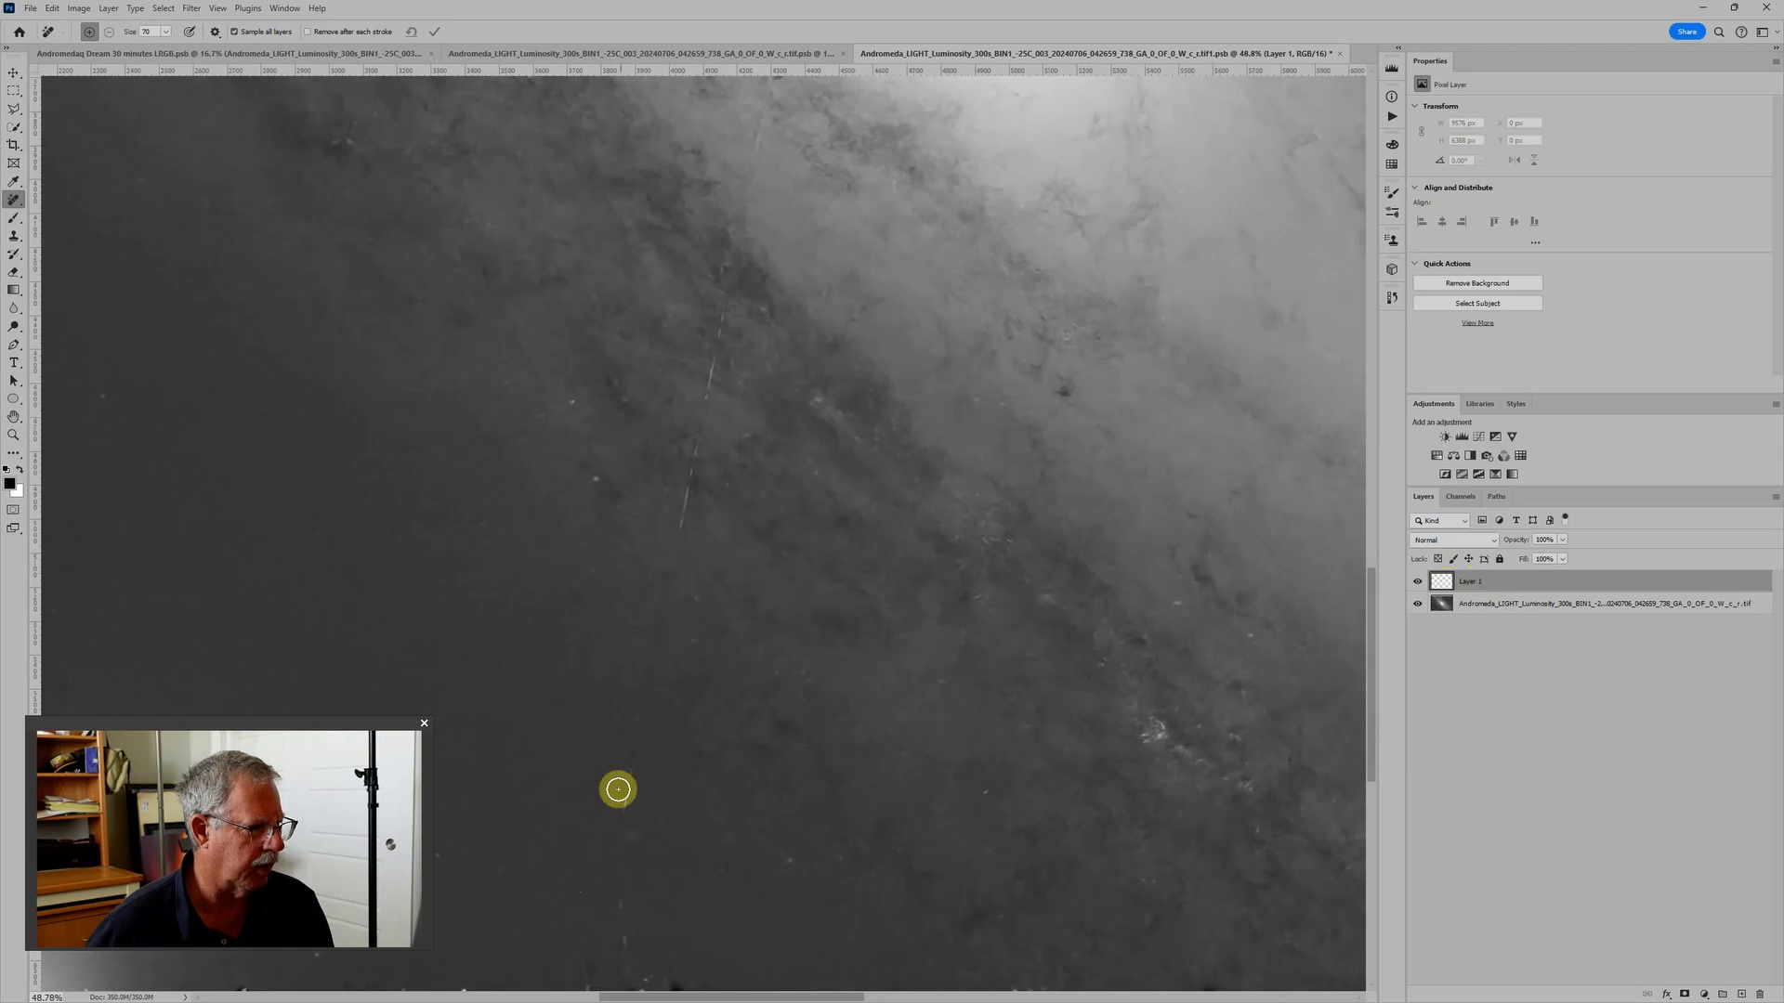
key(bracketleft)
key(bracketleft)
key(bracketleft)
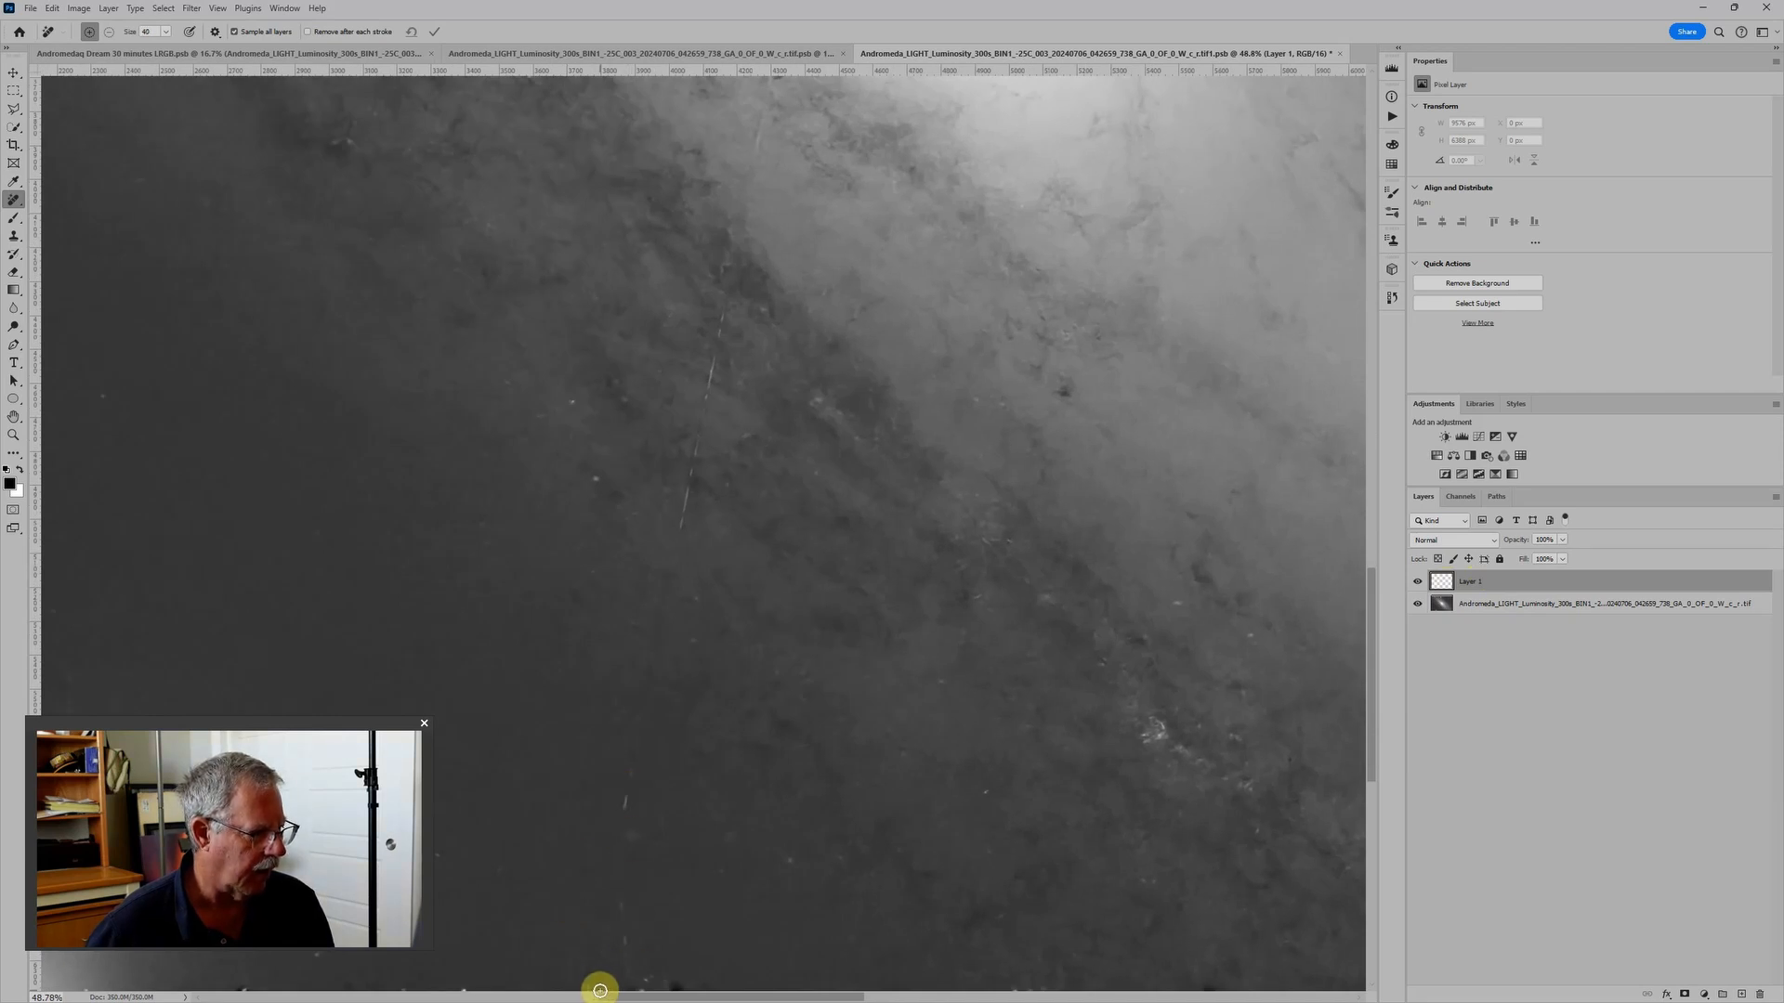
- Paint over the satellite trail from the image's lower edge to beside the galaxy core with the Remove tool and apply the removal
scroll(586, 982, down, 1)
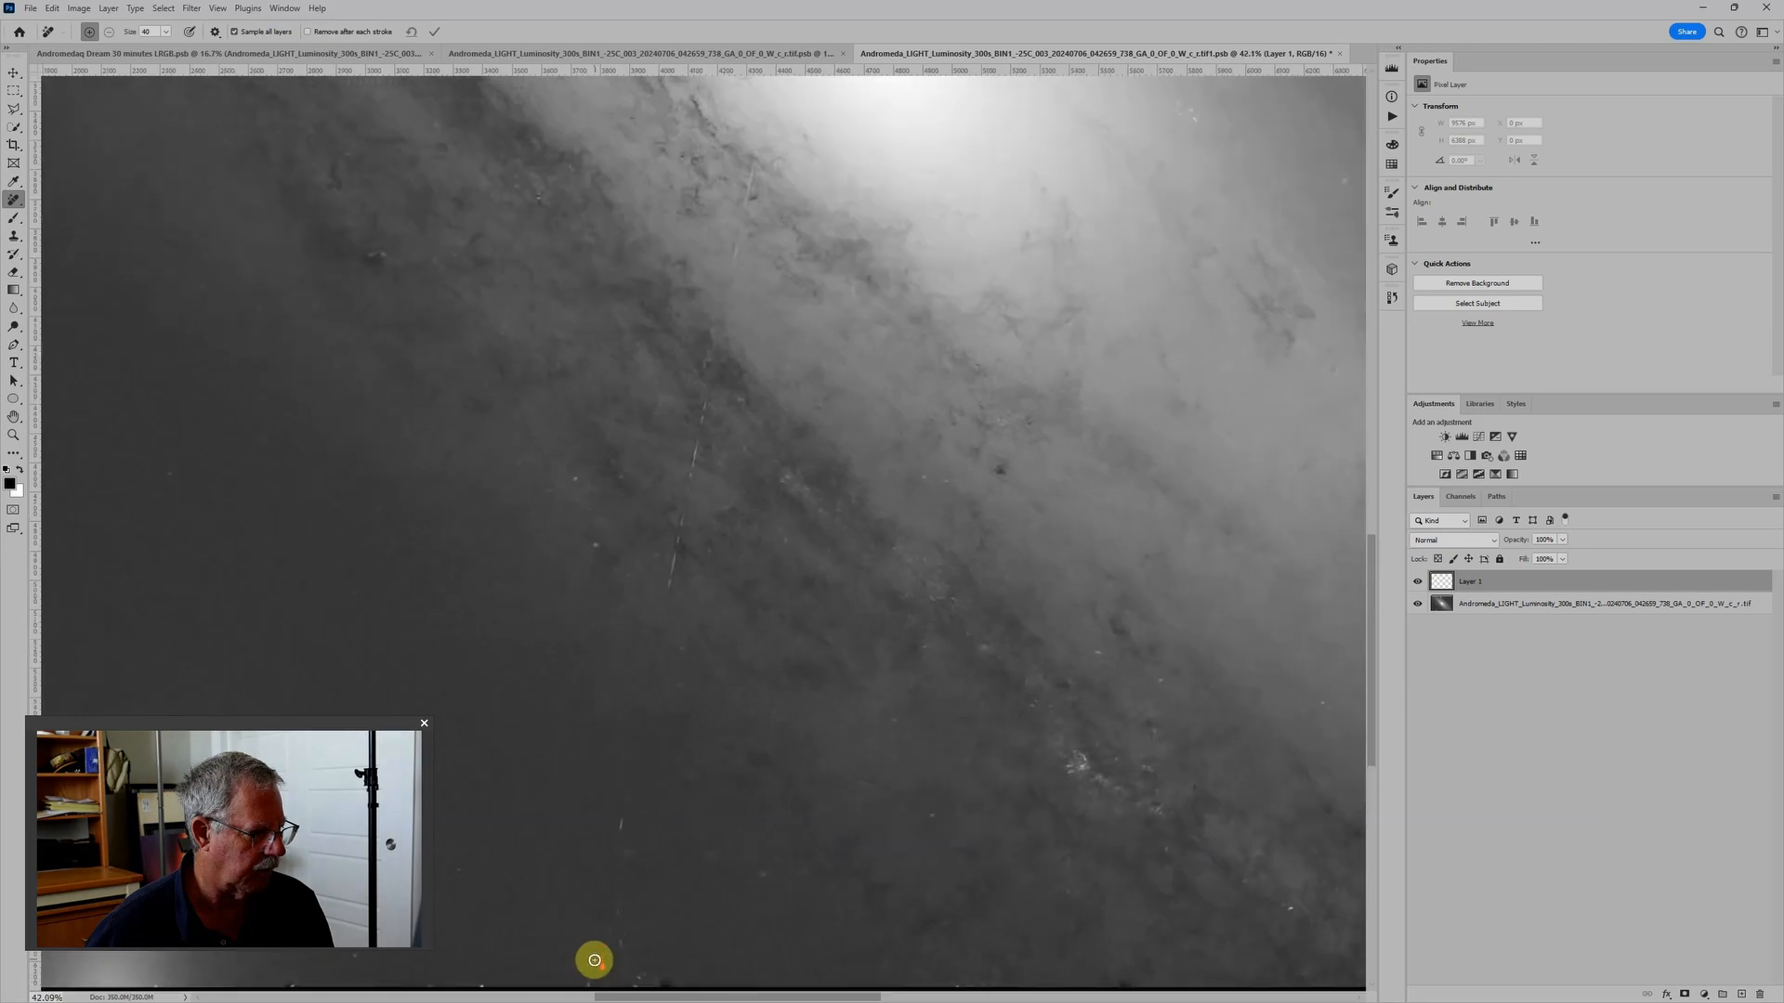
drag(592, 986, 590, 987)
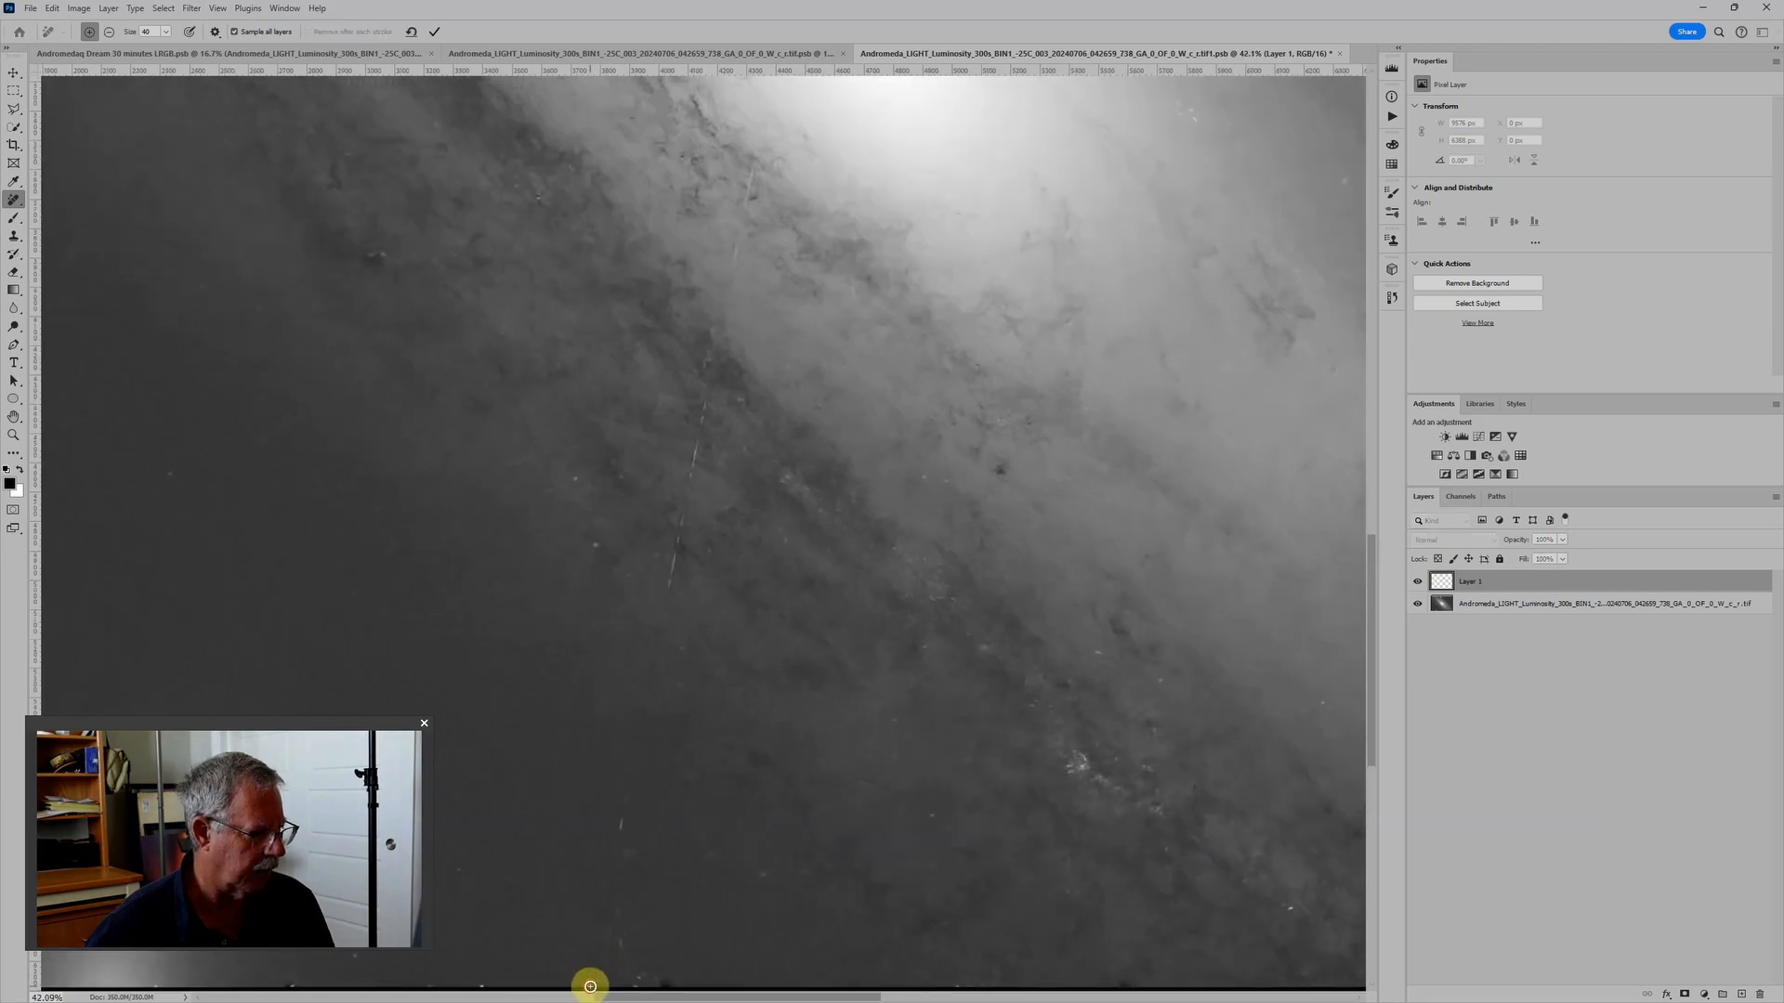
drag(793, 467, 749, 738)
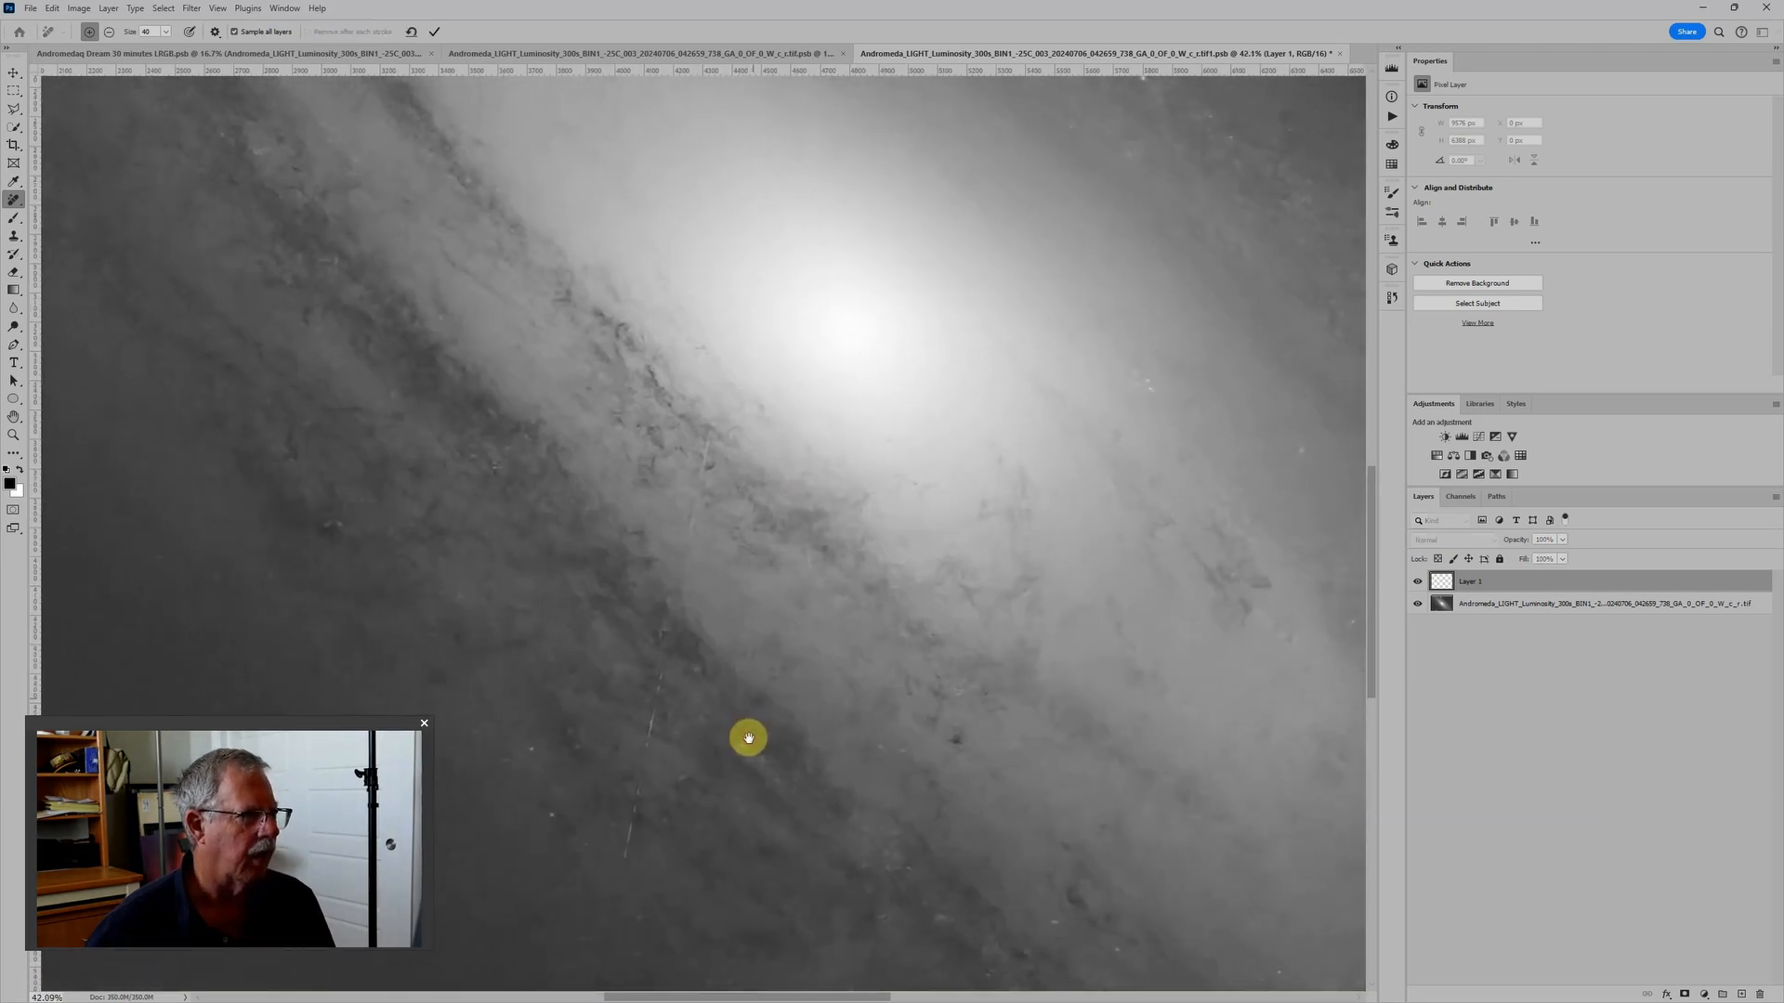
shift+click(731, 331)
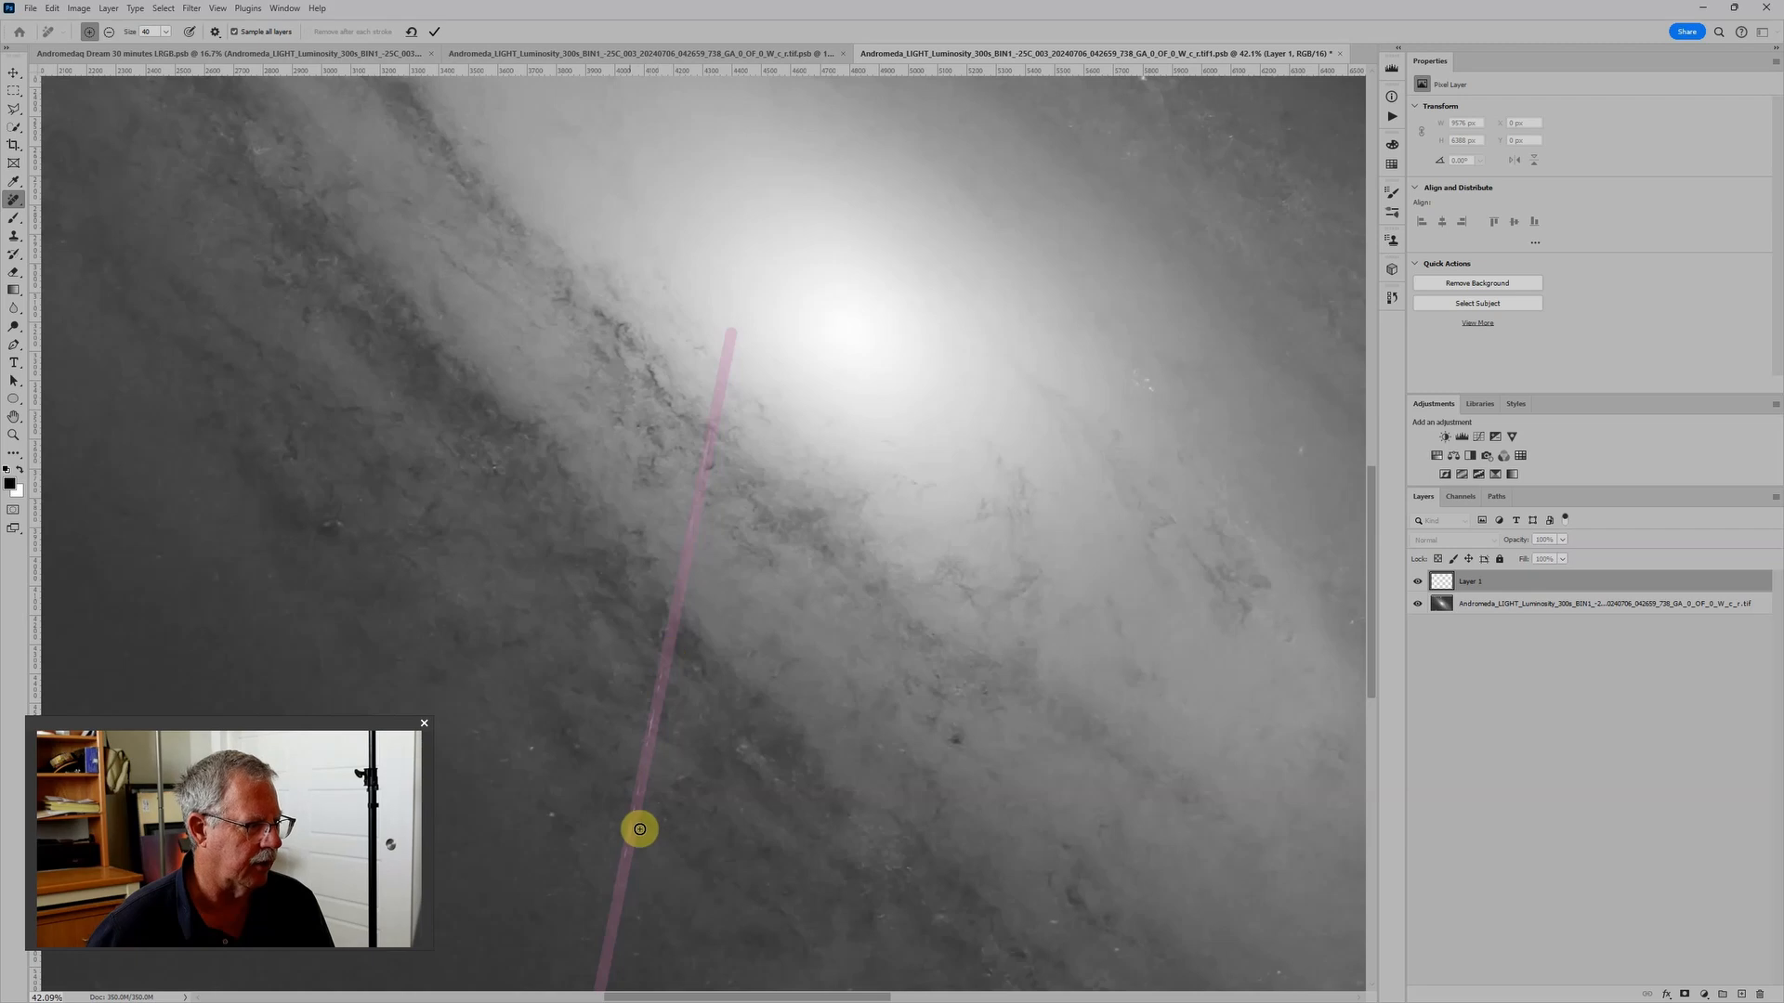
drag(630, 912, 710, 529)
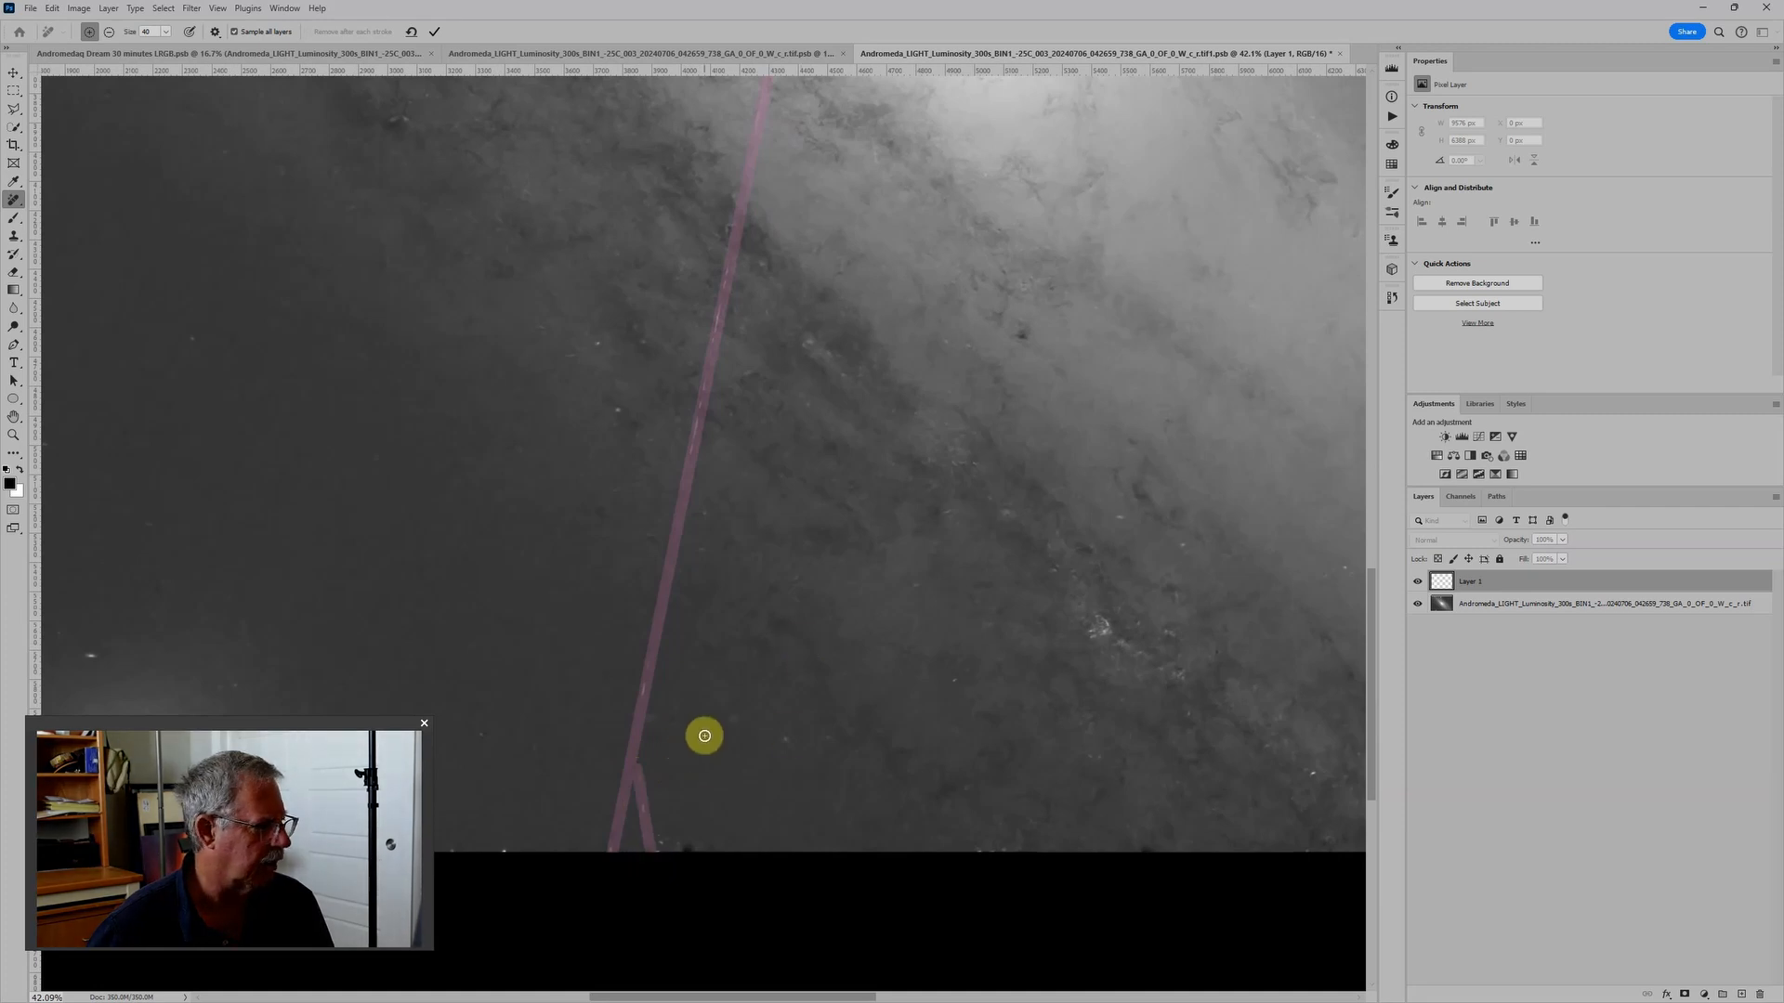
scroll(907, 601, down, 2)
scroll(914, 597, up, 10)
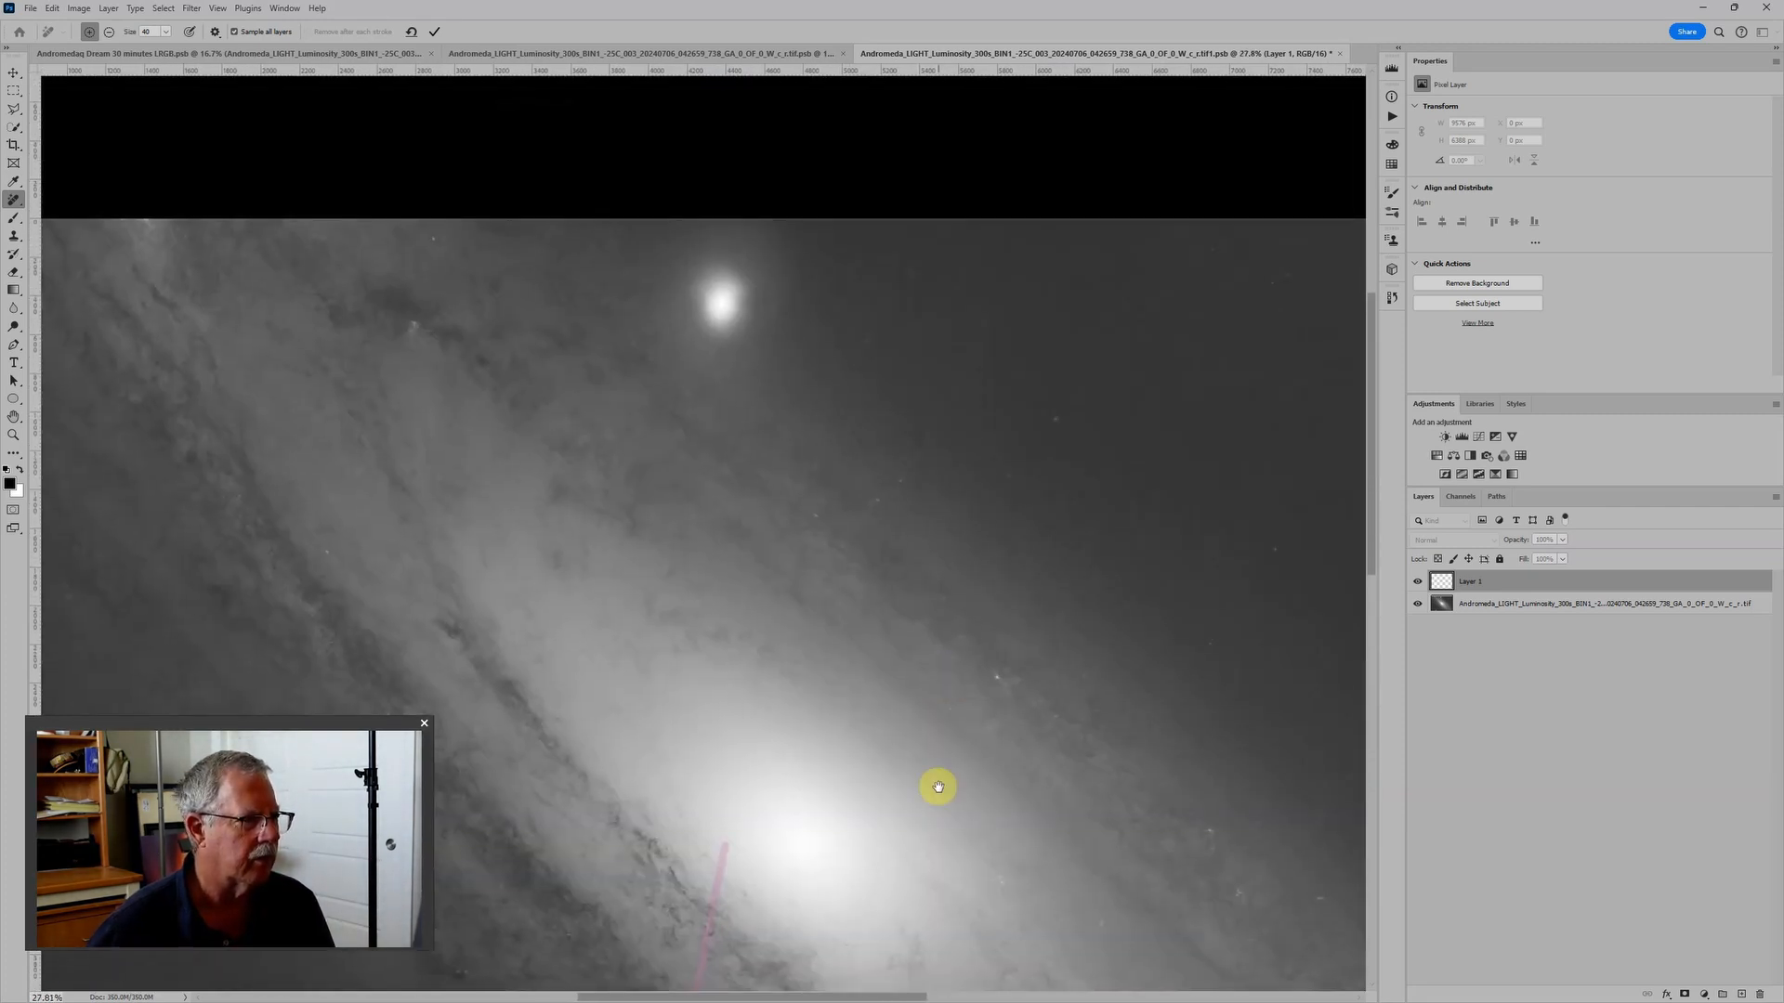
drag(939, 787, 676, 459)
scroll(876, 514, down, 3)
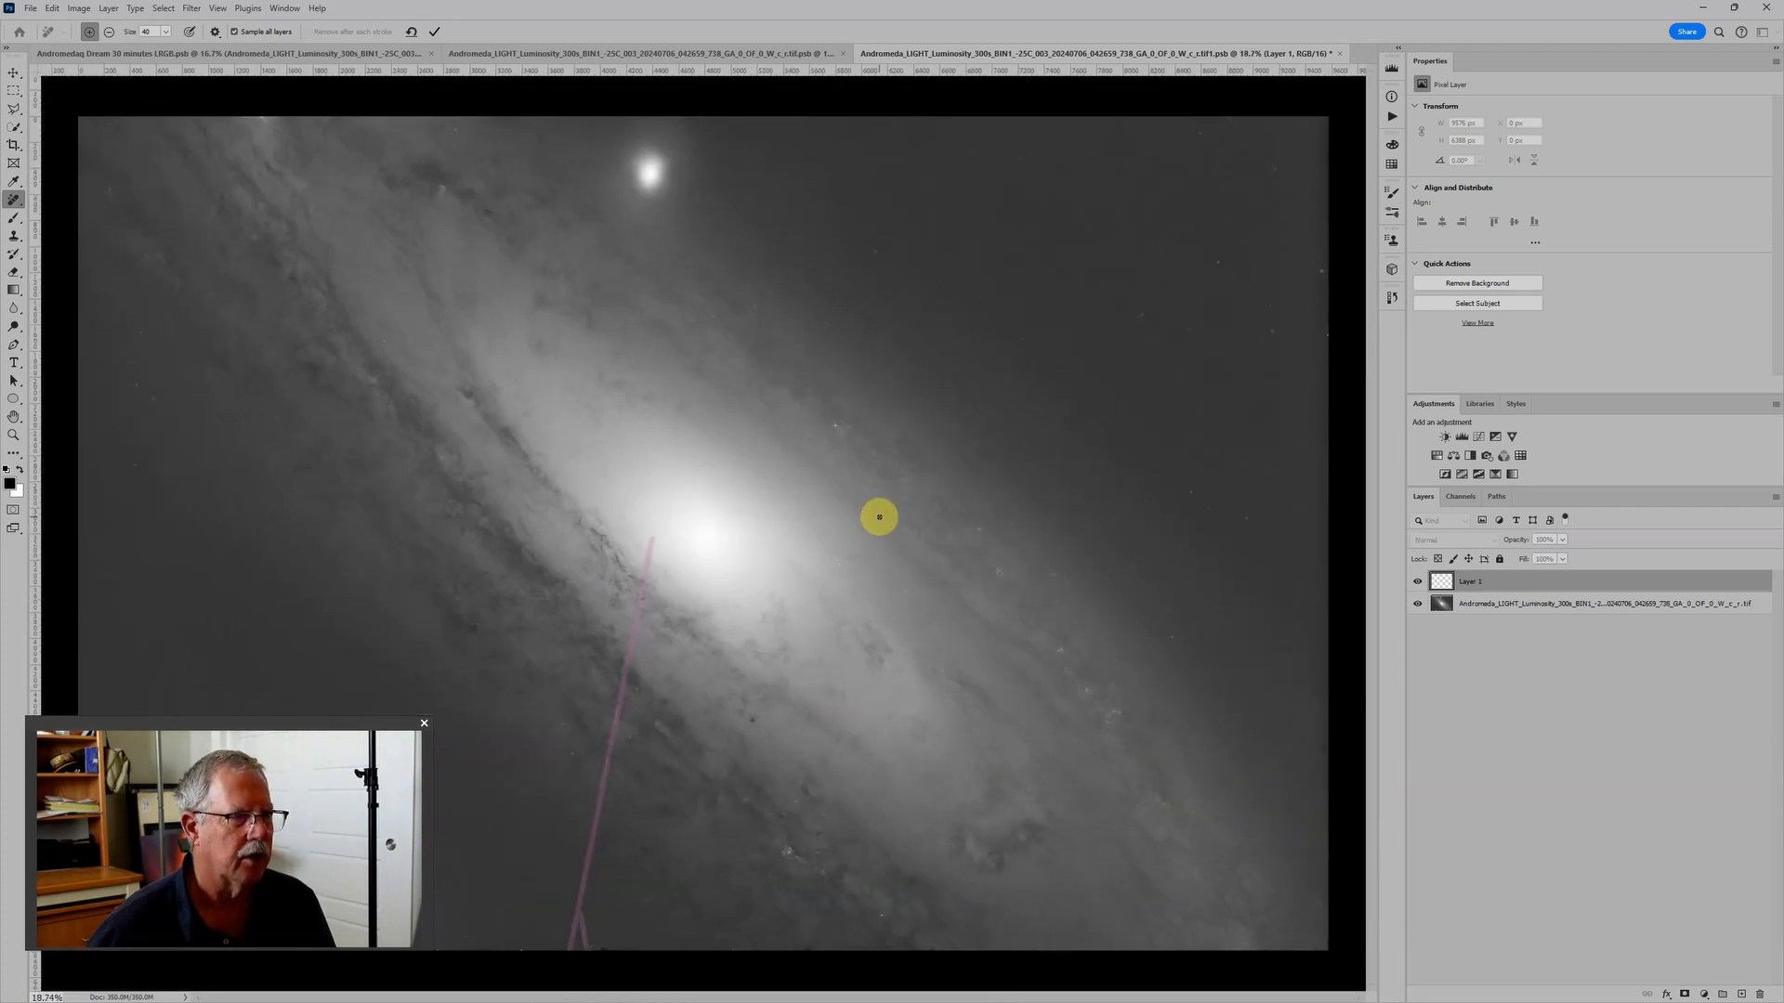
click(436, 33)
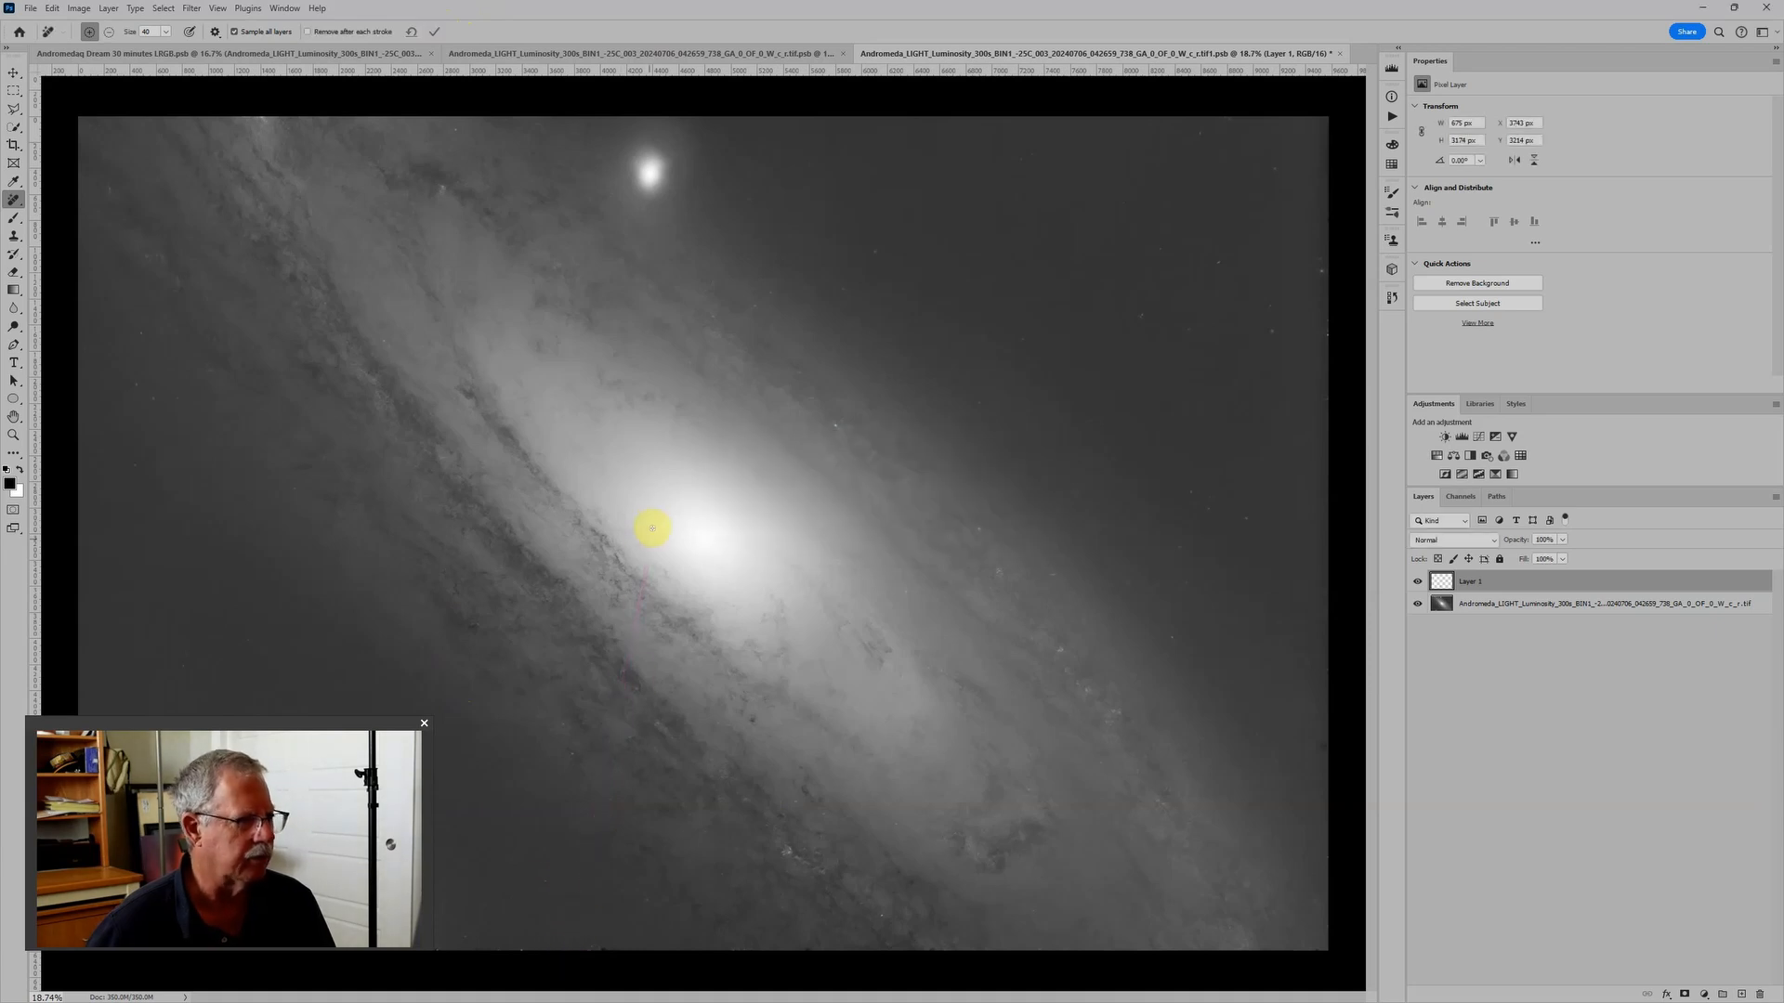
- Compare the luminosity image with and without the retouching on Layer 1 along the former satellite trail
scroll(549, 927, up, 5)
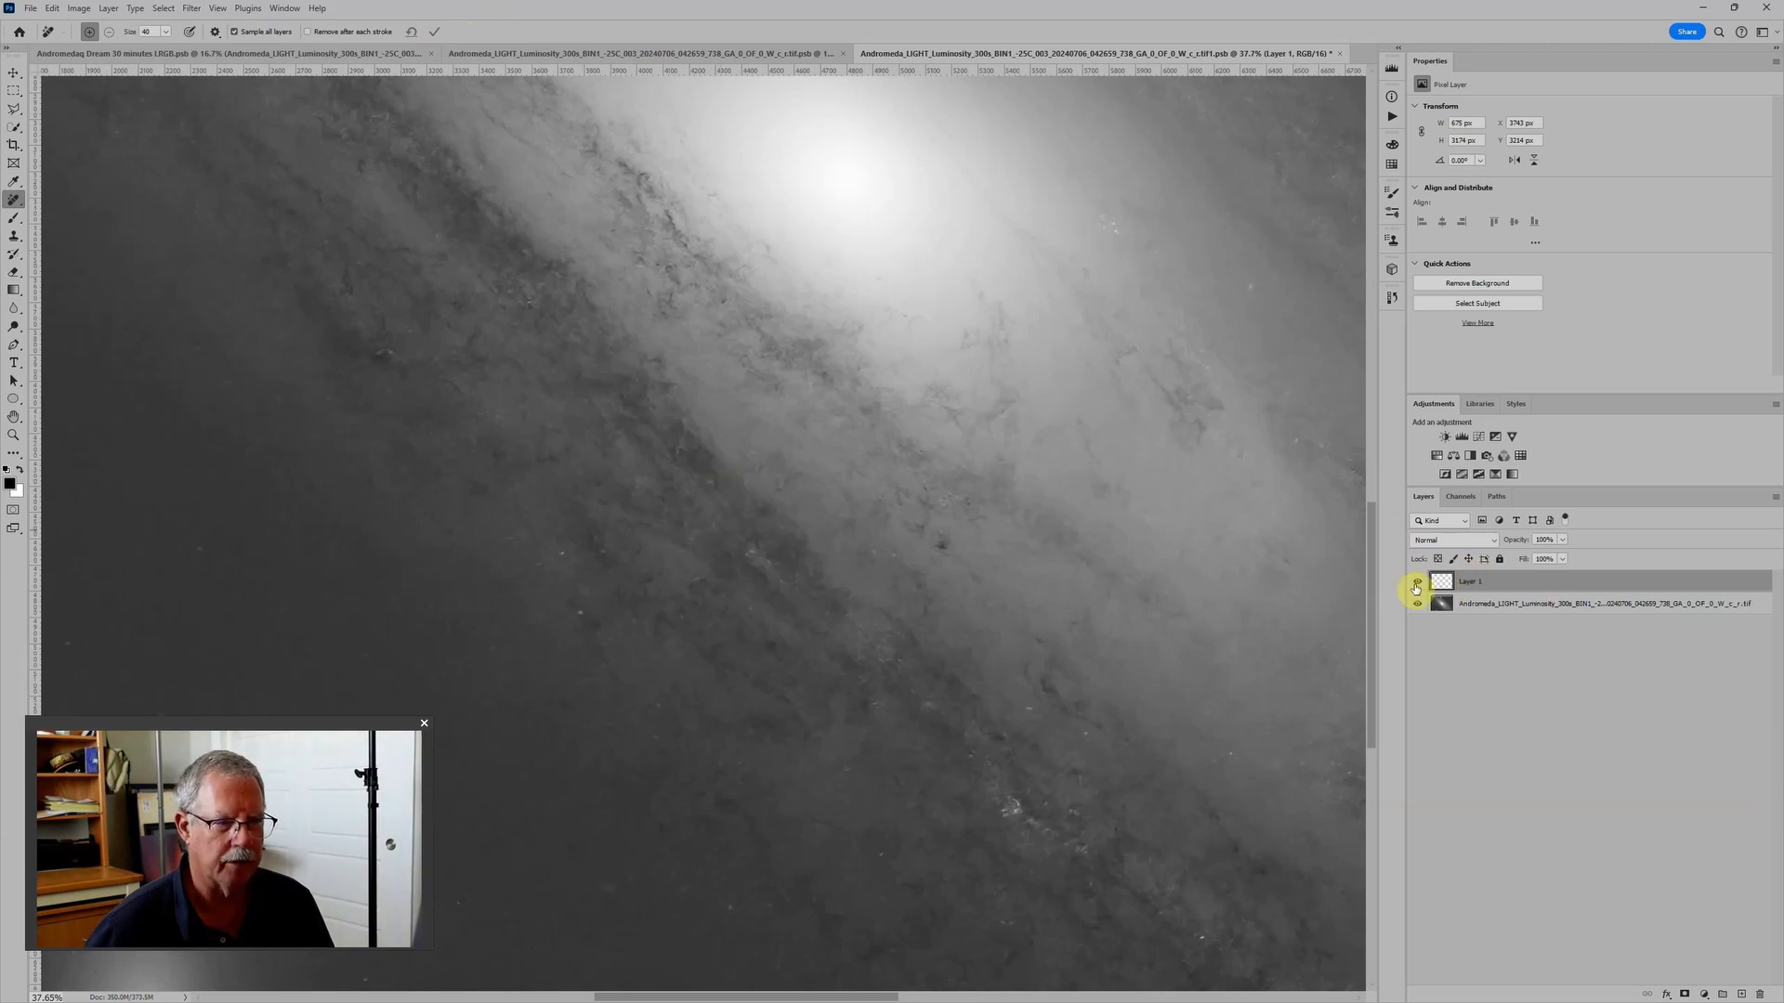
click(1417, 583)
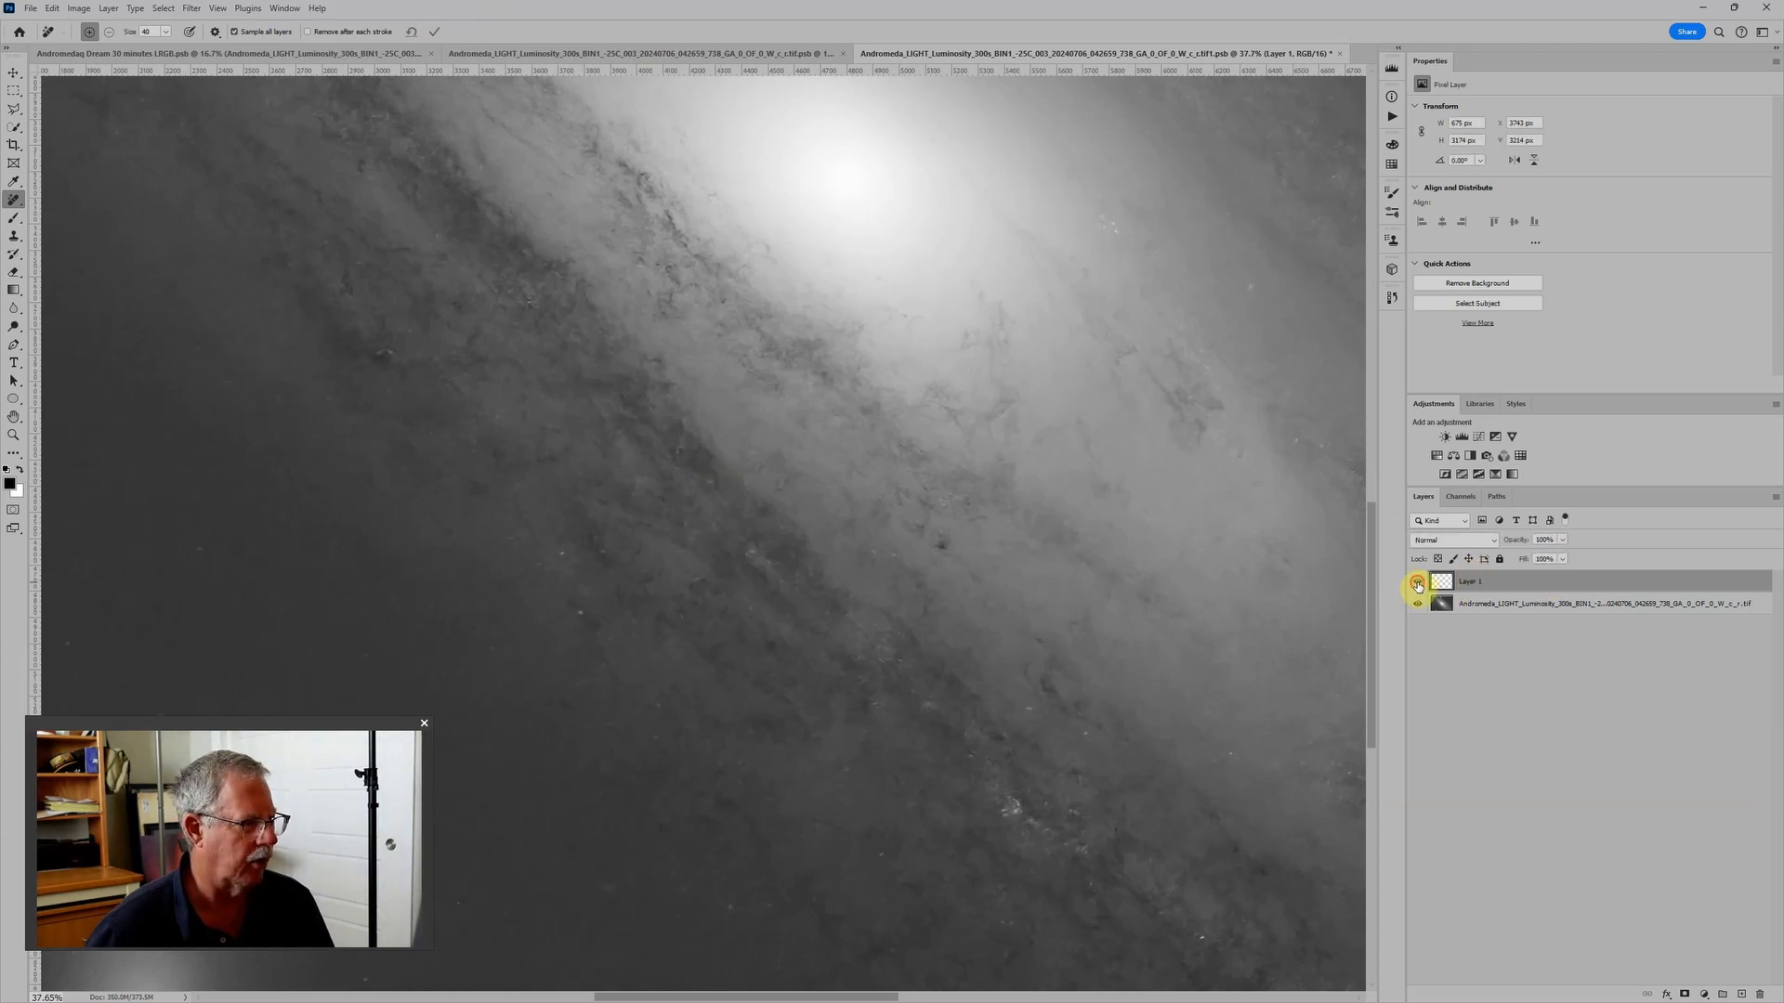
click(1417, 583)
click(1416, 583)
scroll(729, 450, down, 5)
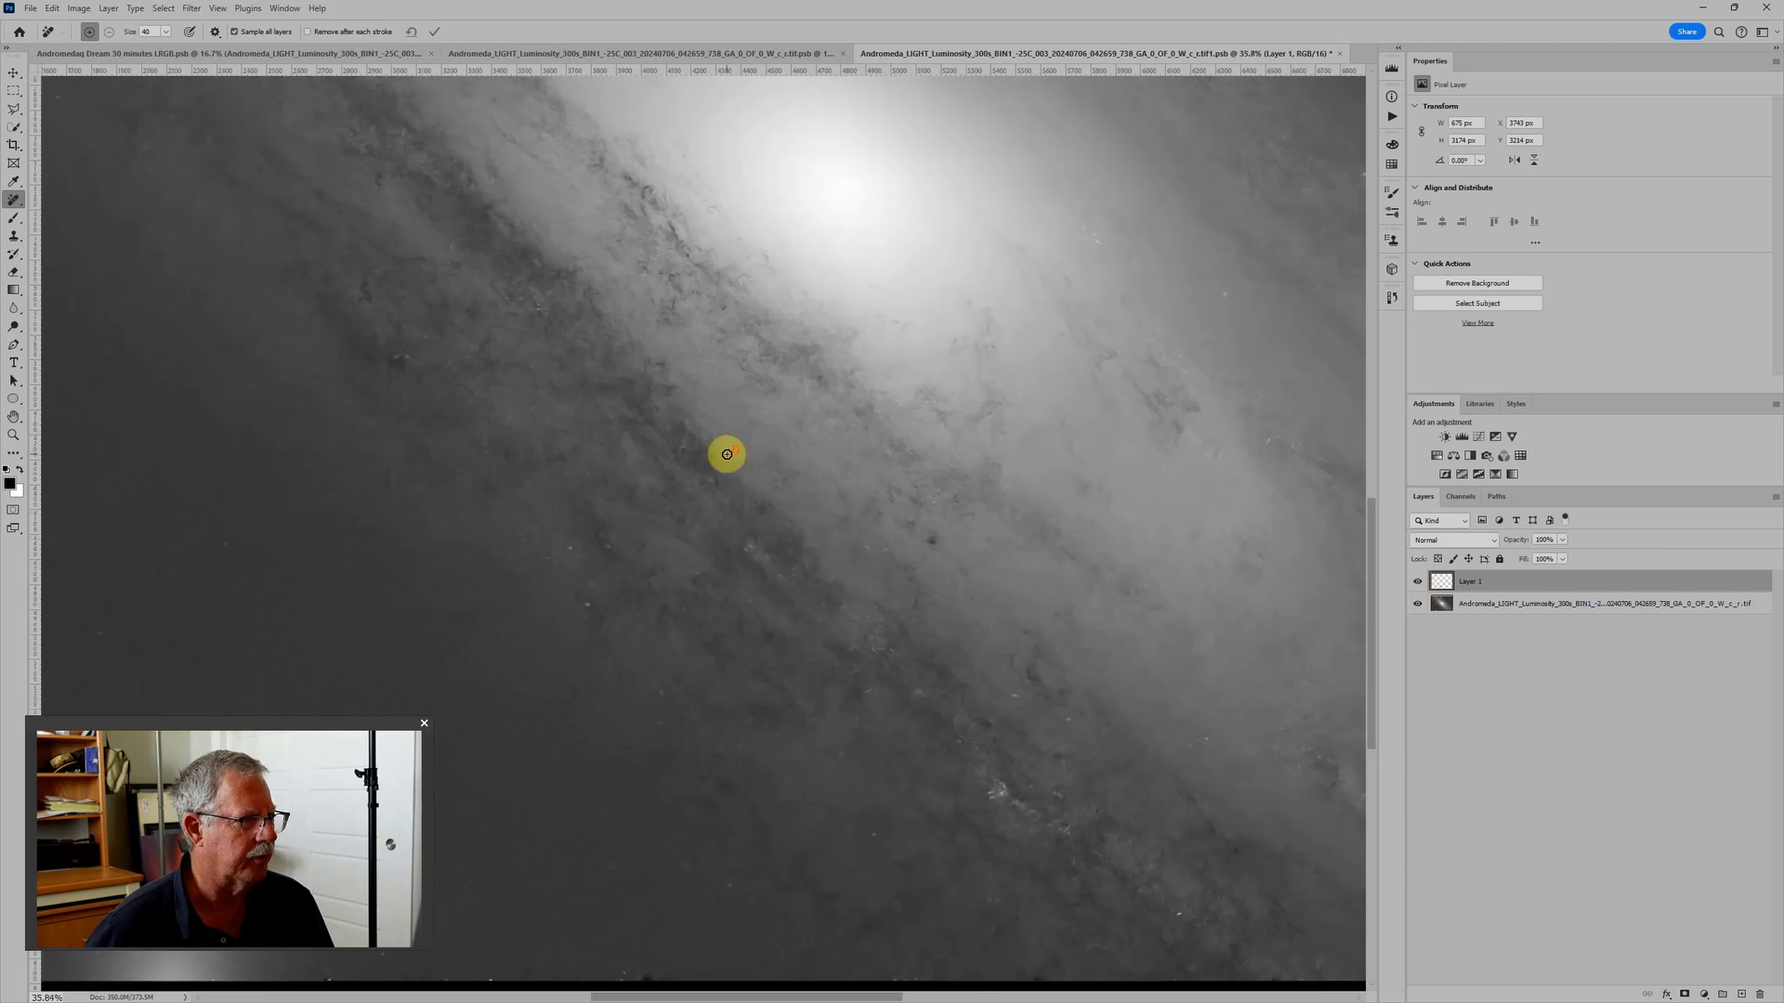
scroll(704, 457, down, 3)
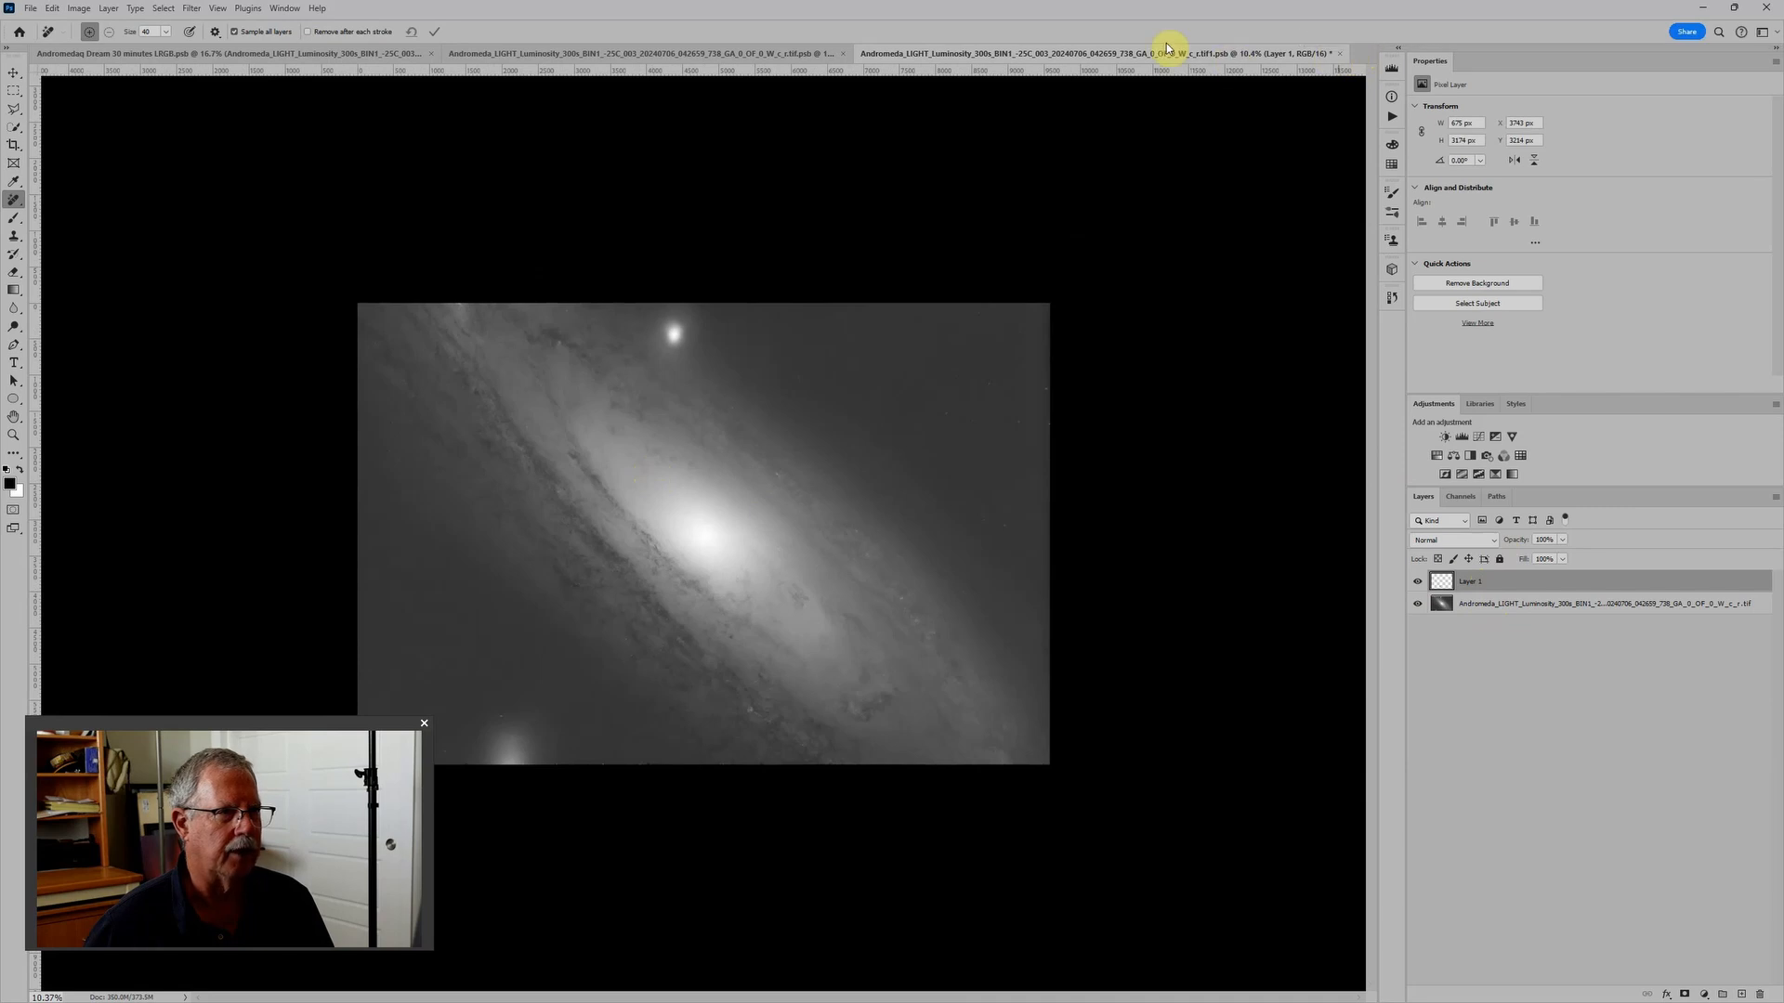
- Close the retouched inner smart object and the luminosity smart object containing it, saving the changes to both
click(1339, 53)
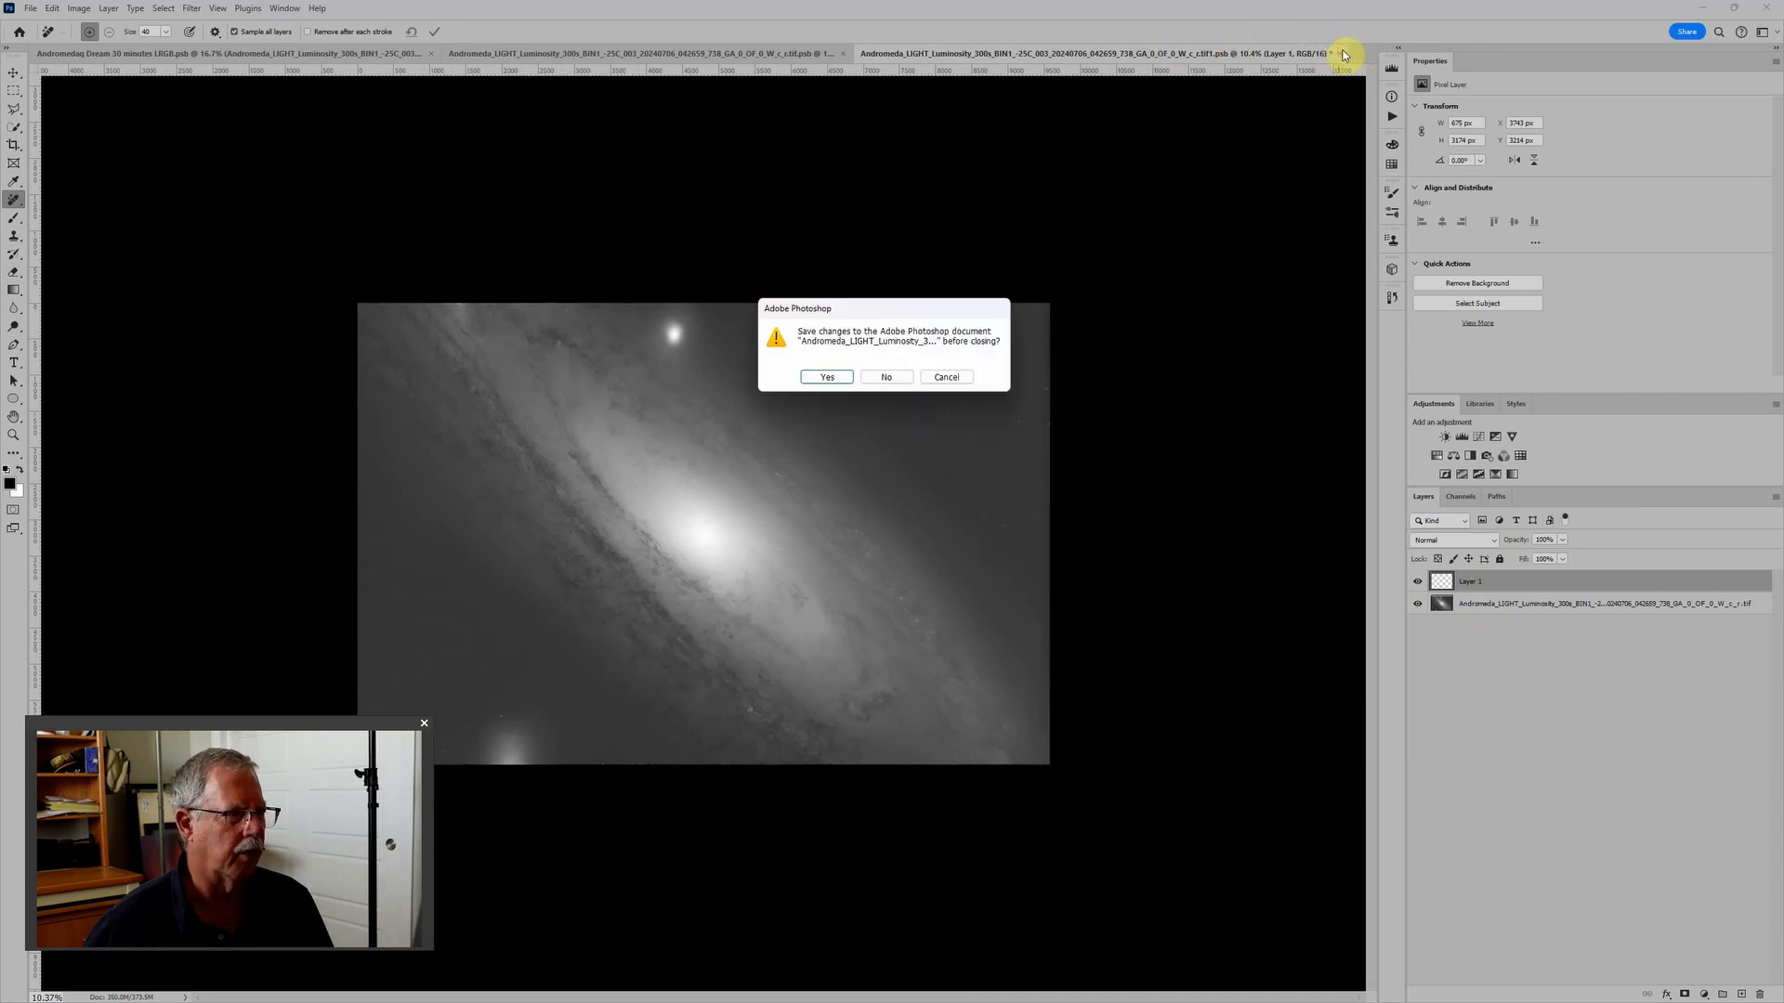
click(824, 378)
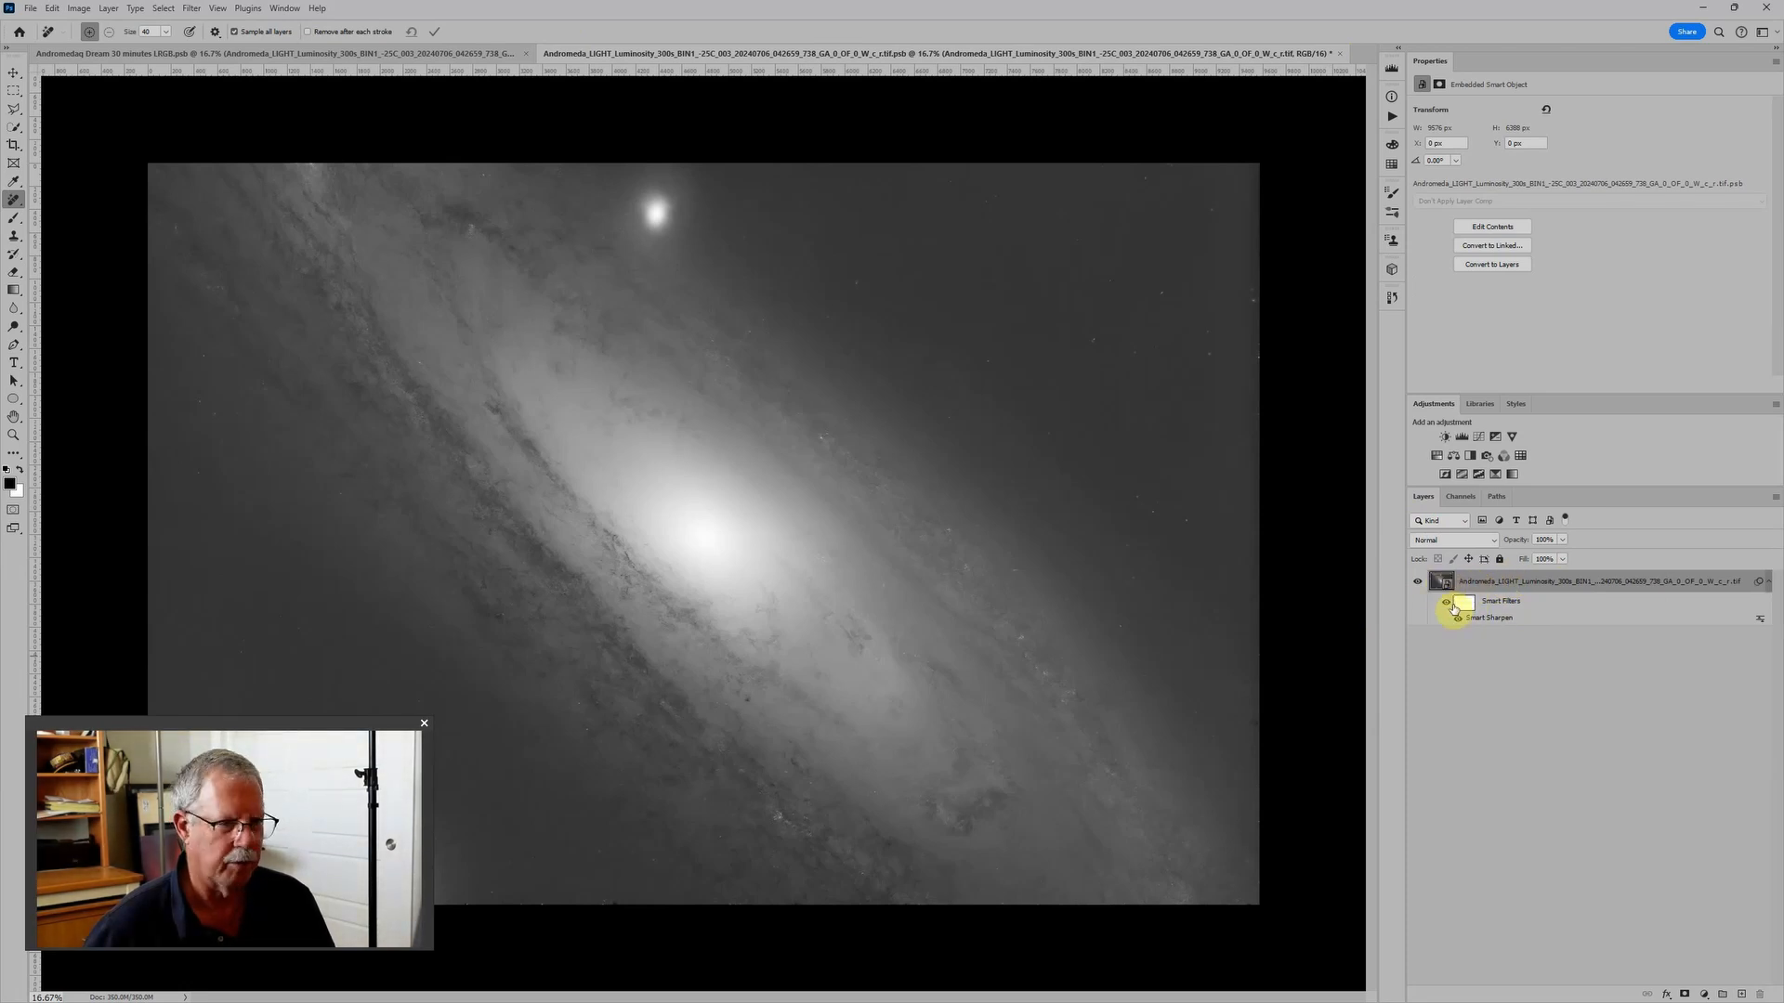
scroll(513, 852, up, 2)
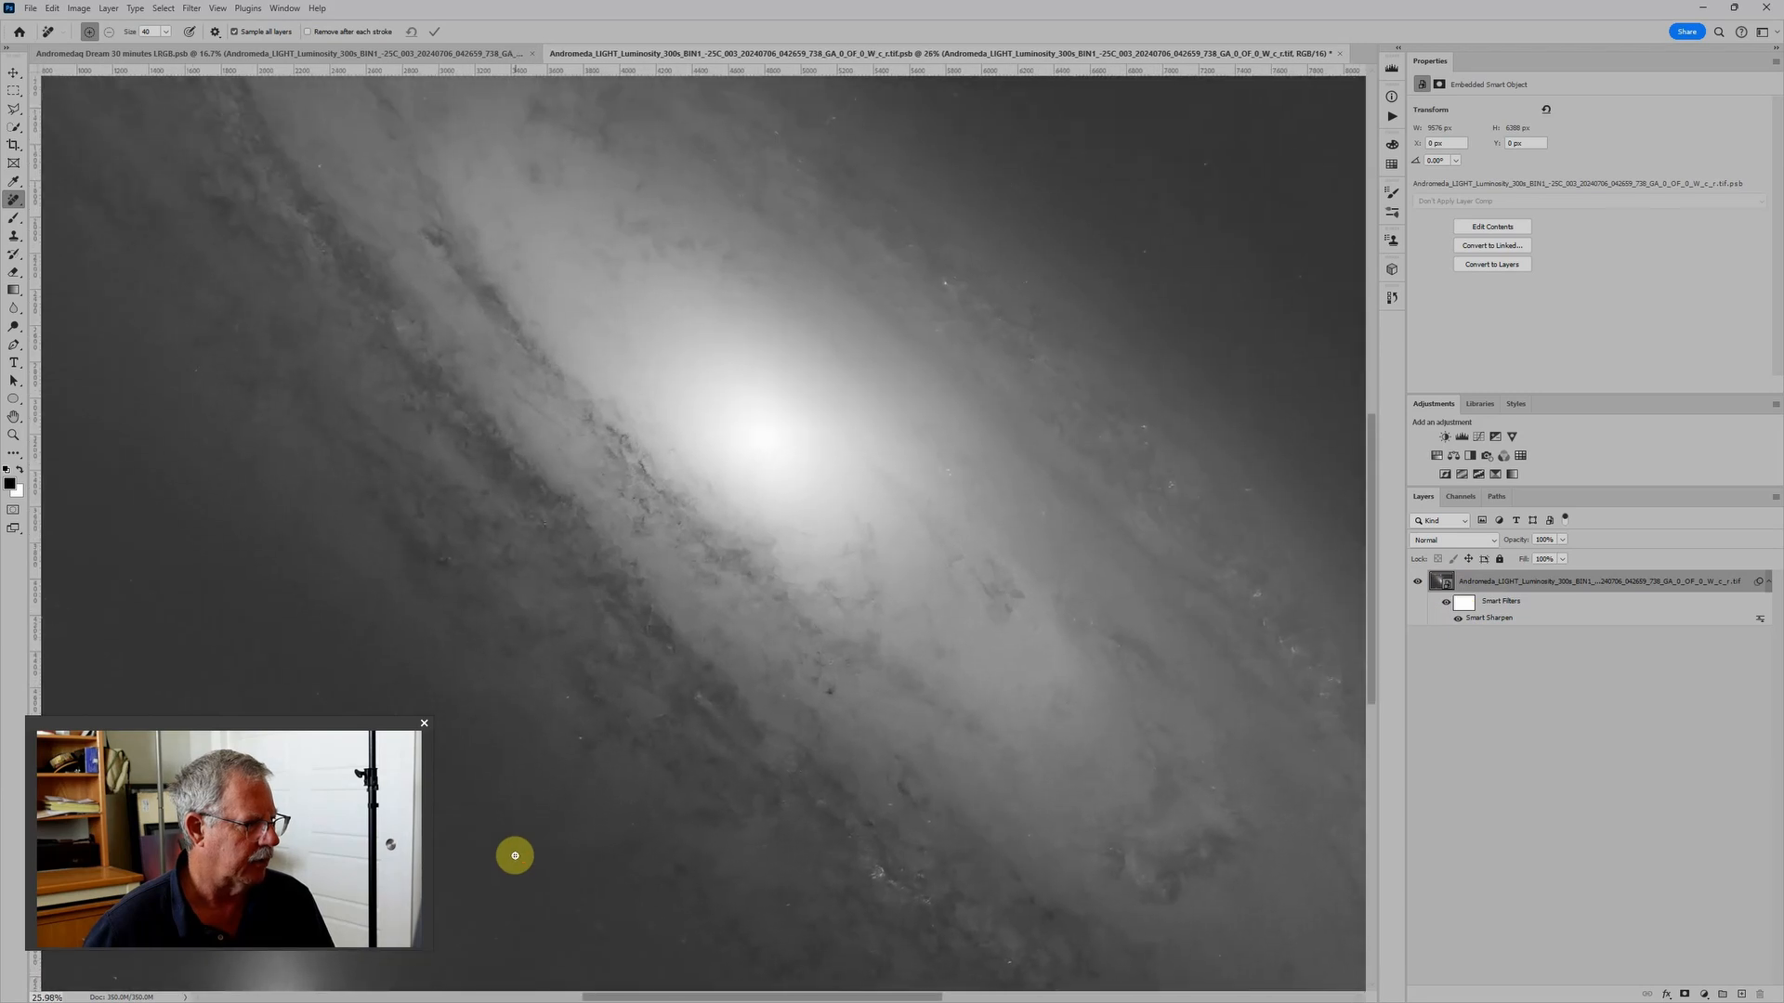
scroll(567, 826, down, 2)
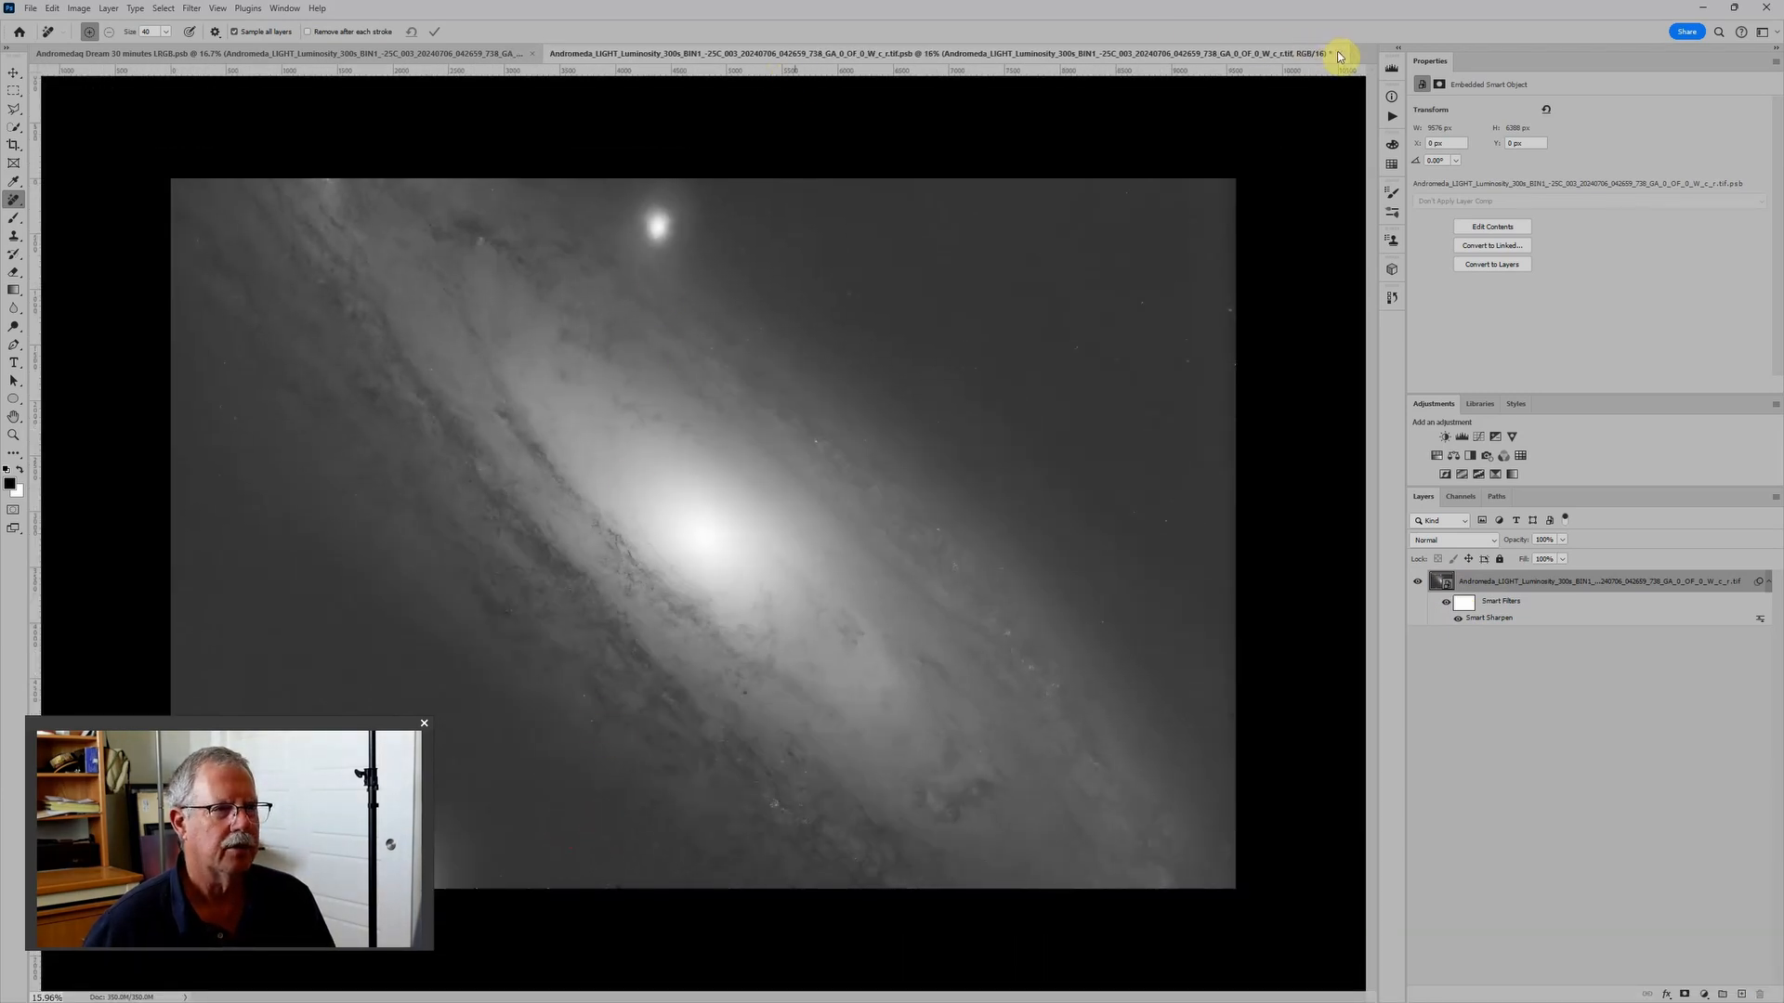
click(1340, 55)
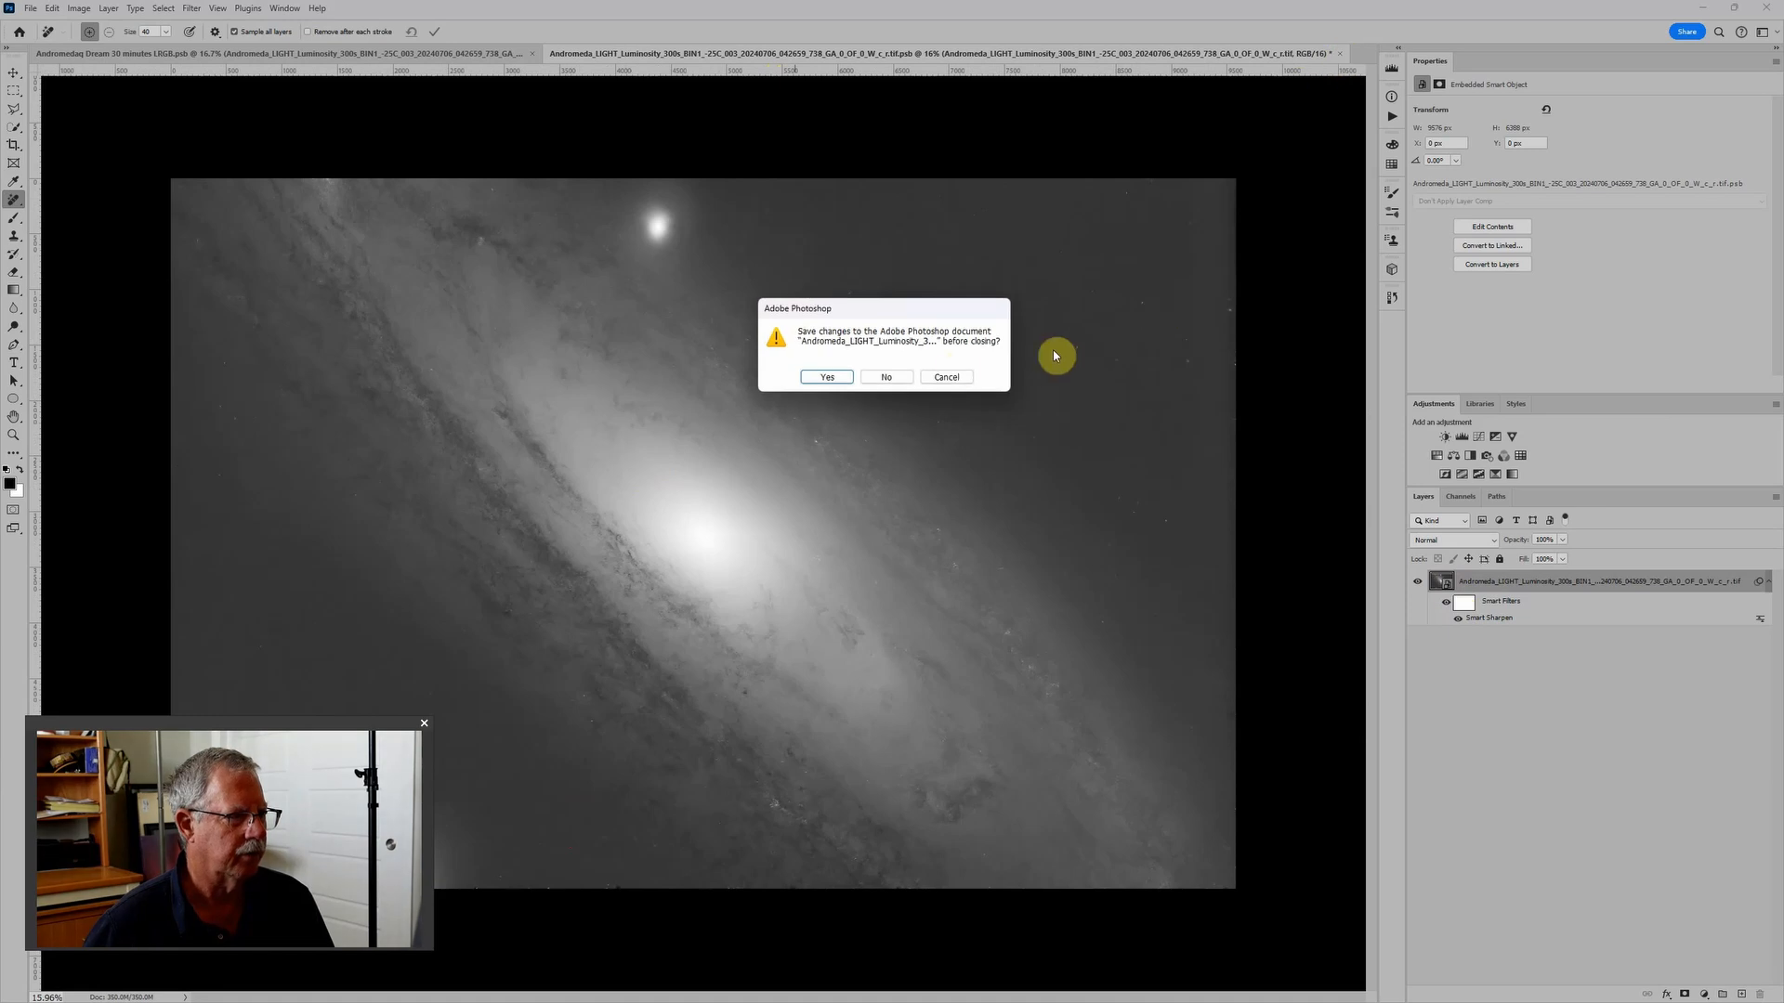
click(832, 375)
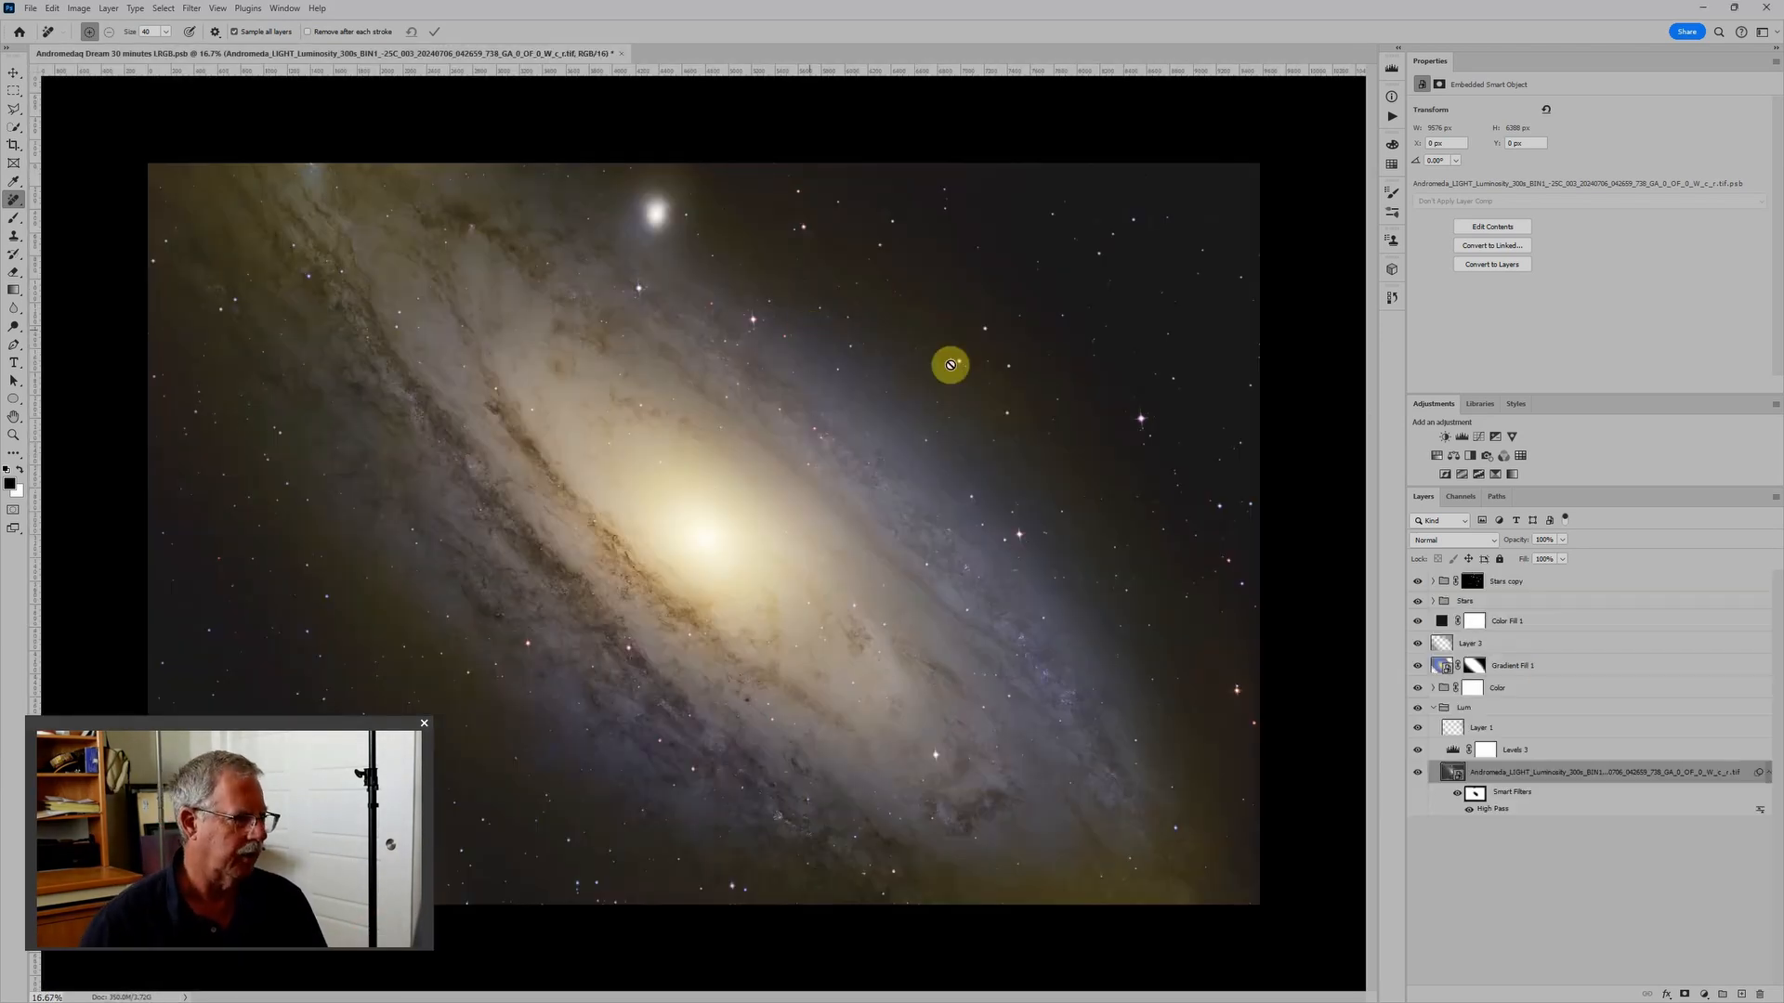
- Check the updated colour composite along the former satellite trail, and close the main document with its changes saved
scroll(892, 485, down, 2)
scroll(893, 485, down, 1)
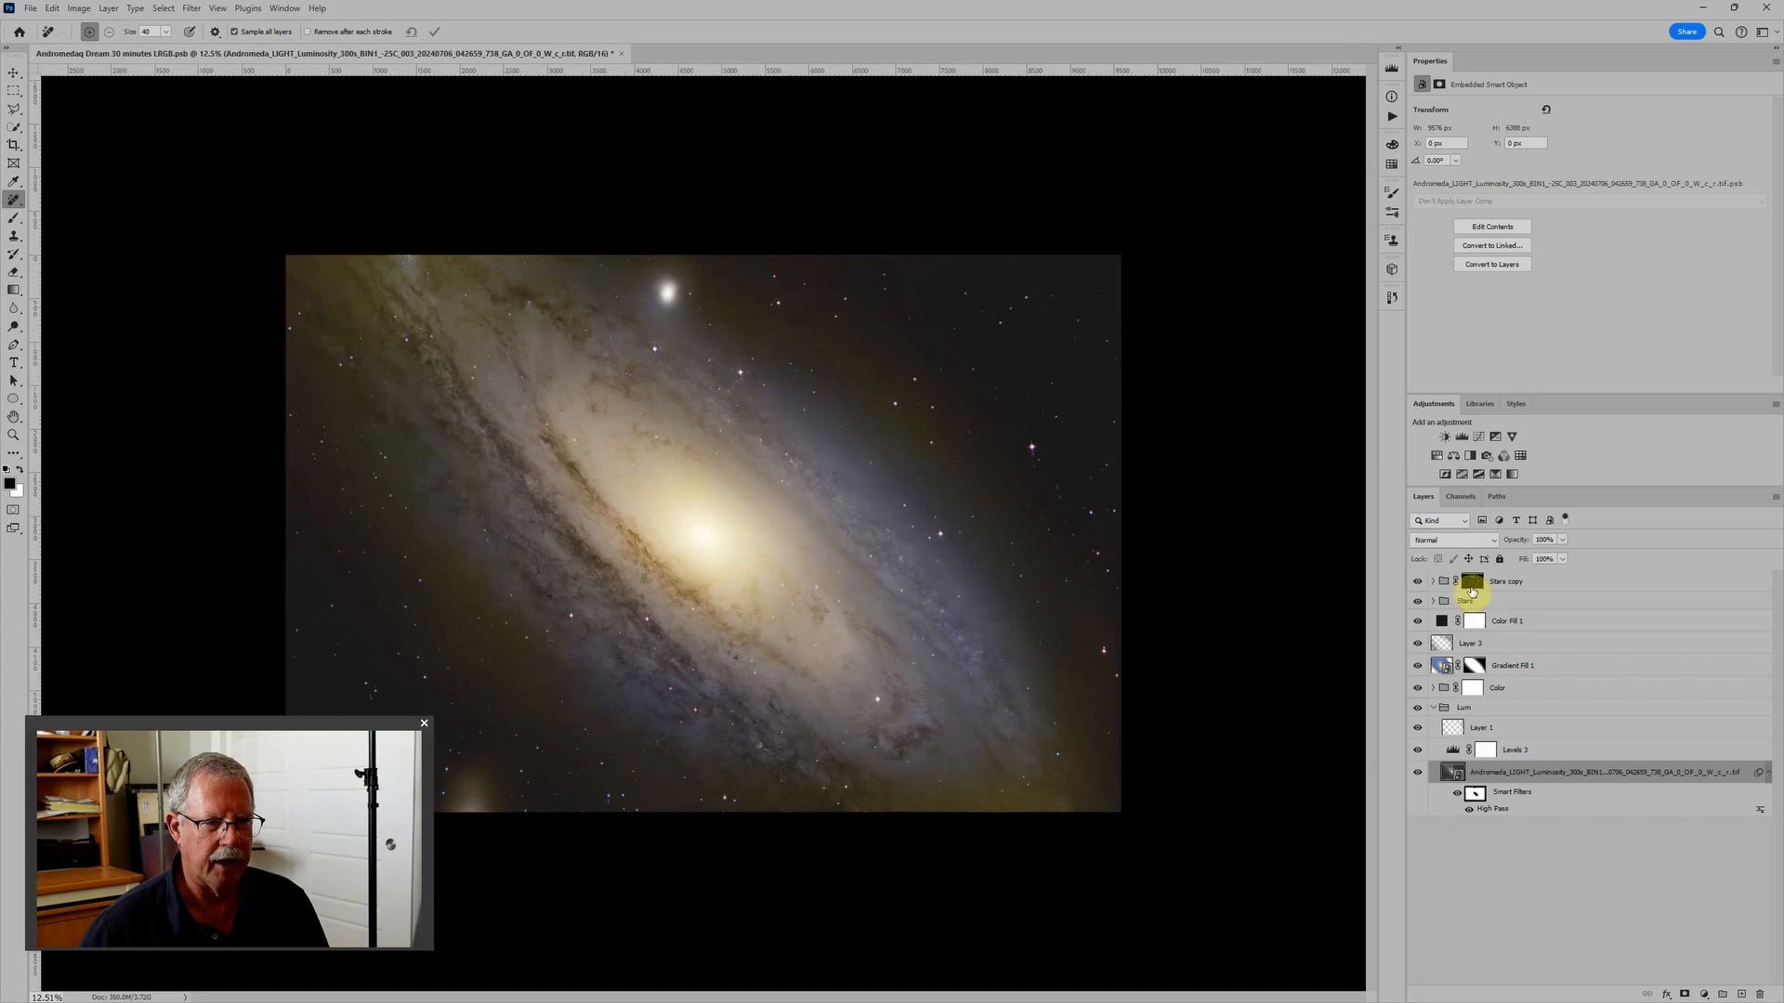
scroll(576, 827, up, 6)
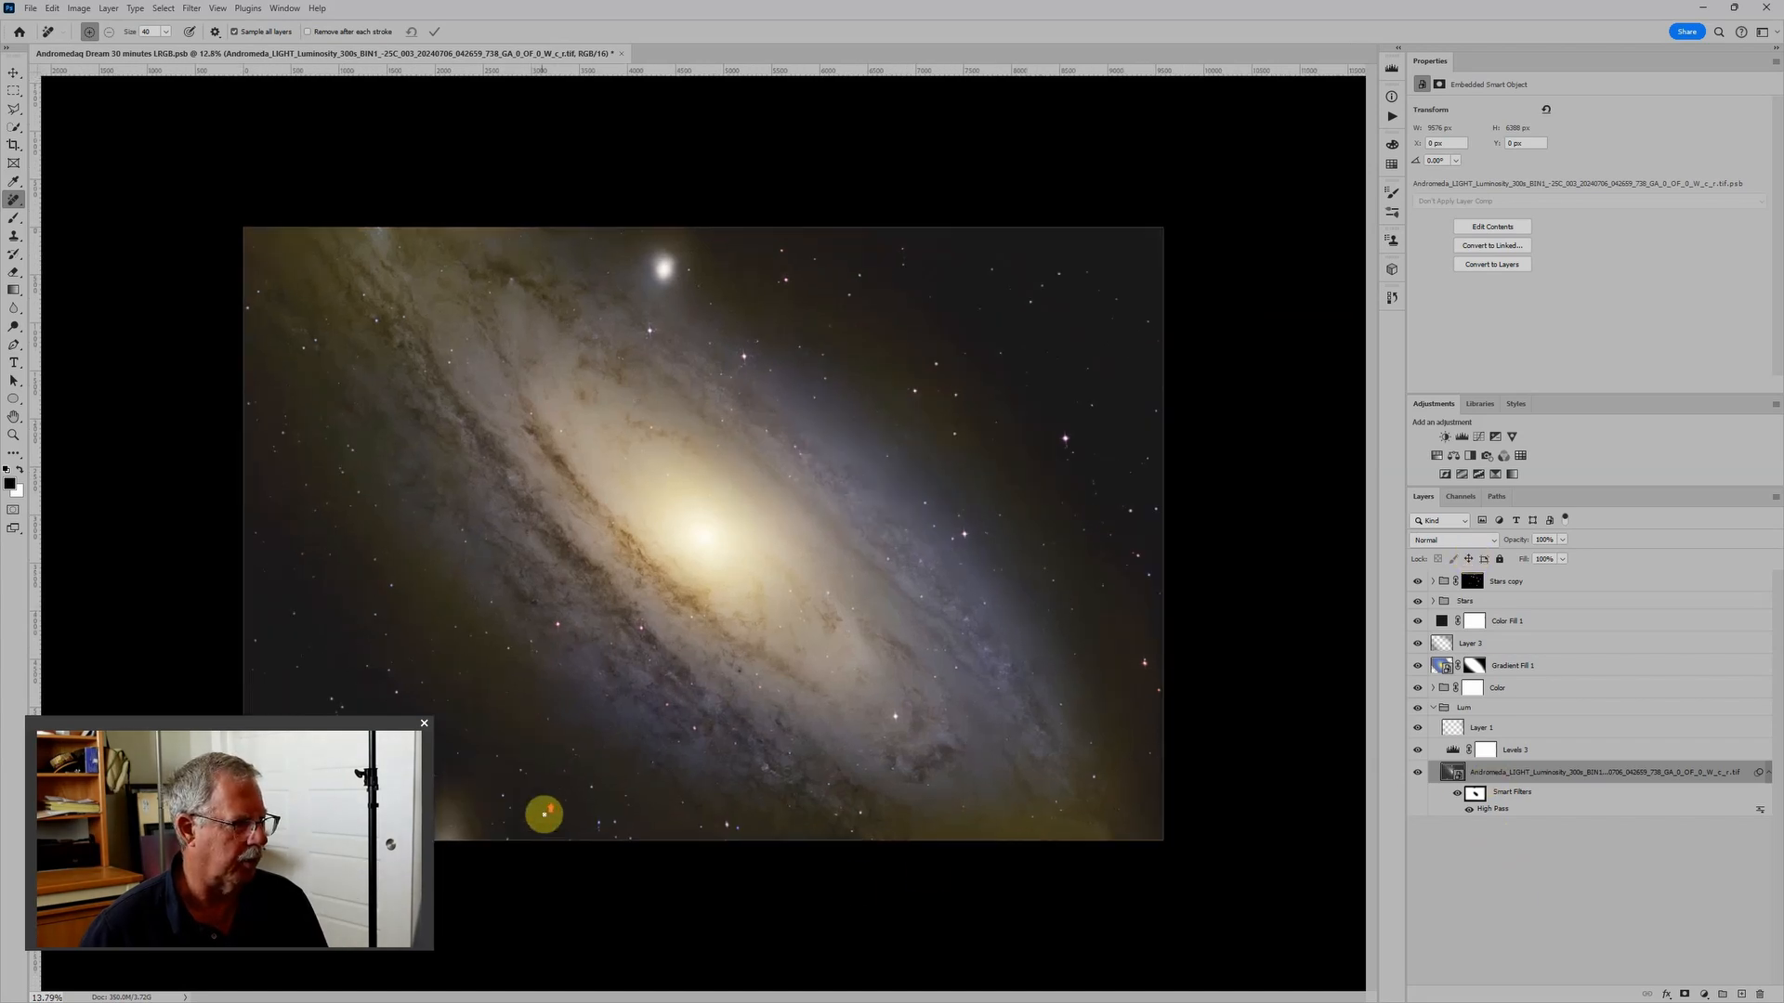
scroll(561, 928, up, 1)
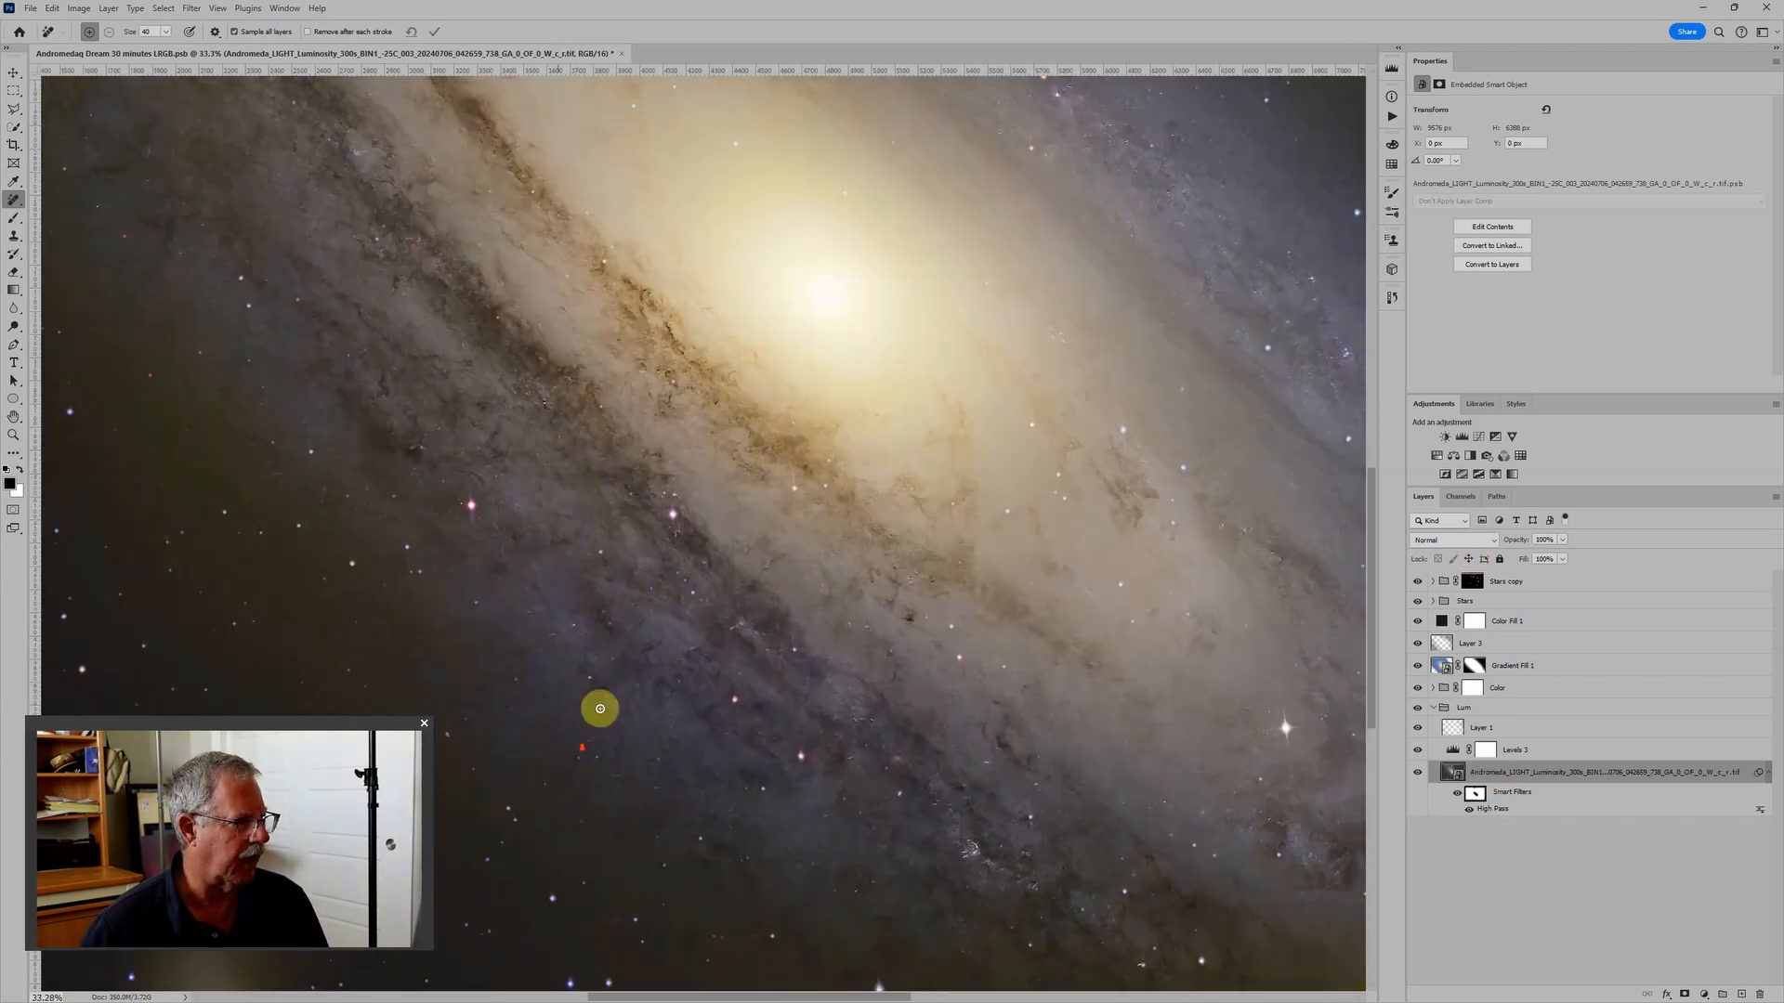
scroll(632, 688, down, 5)
scroll(633, 688, down, 1)
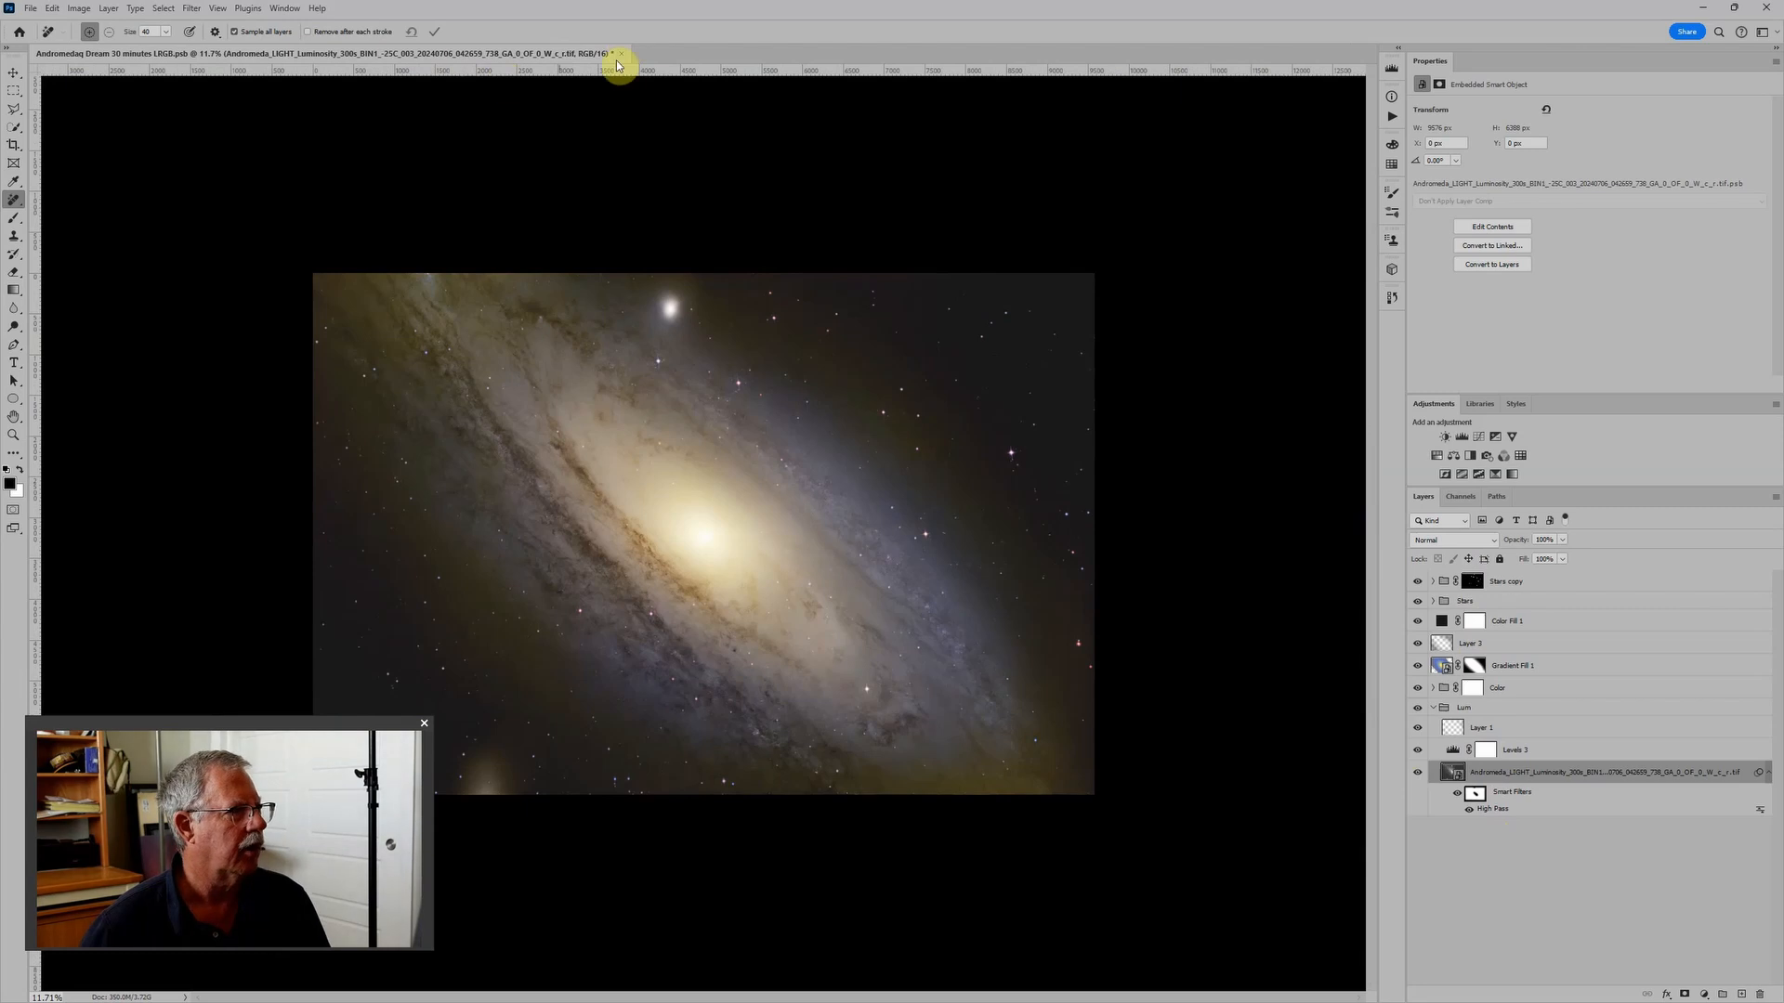
click(622, 54)
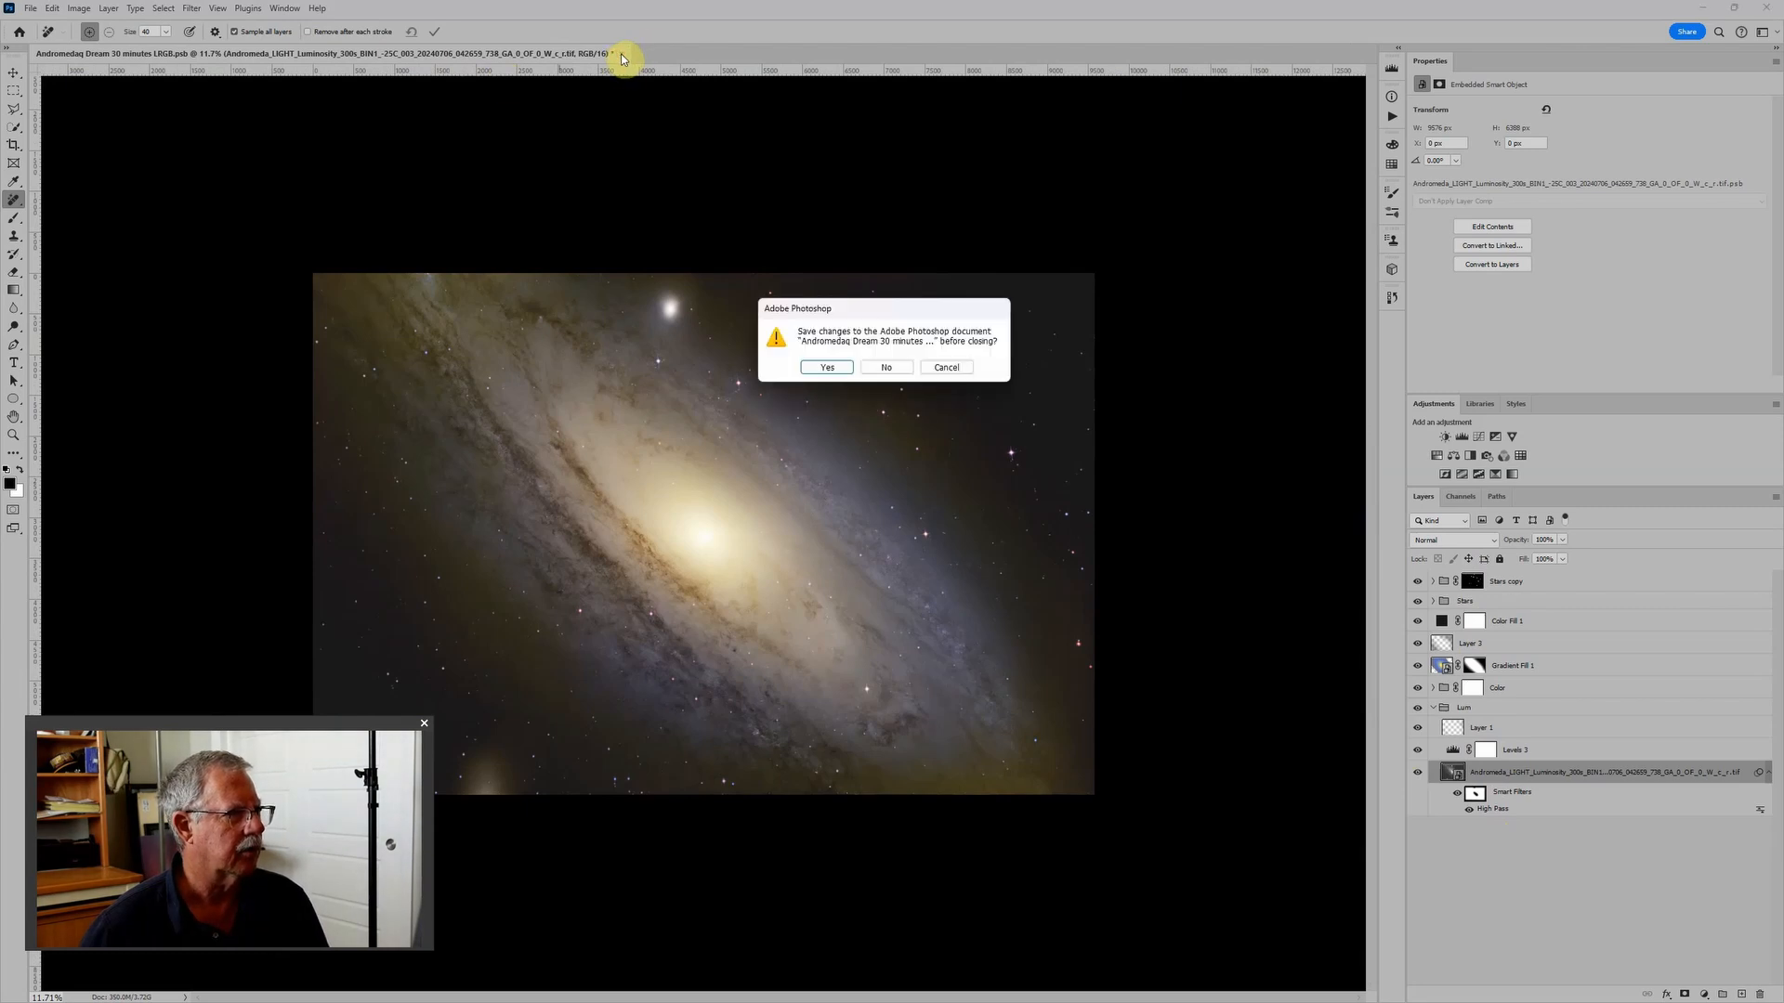
click(837, 368)
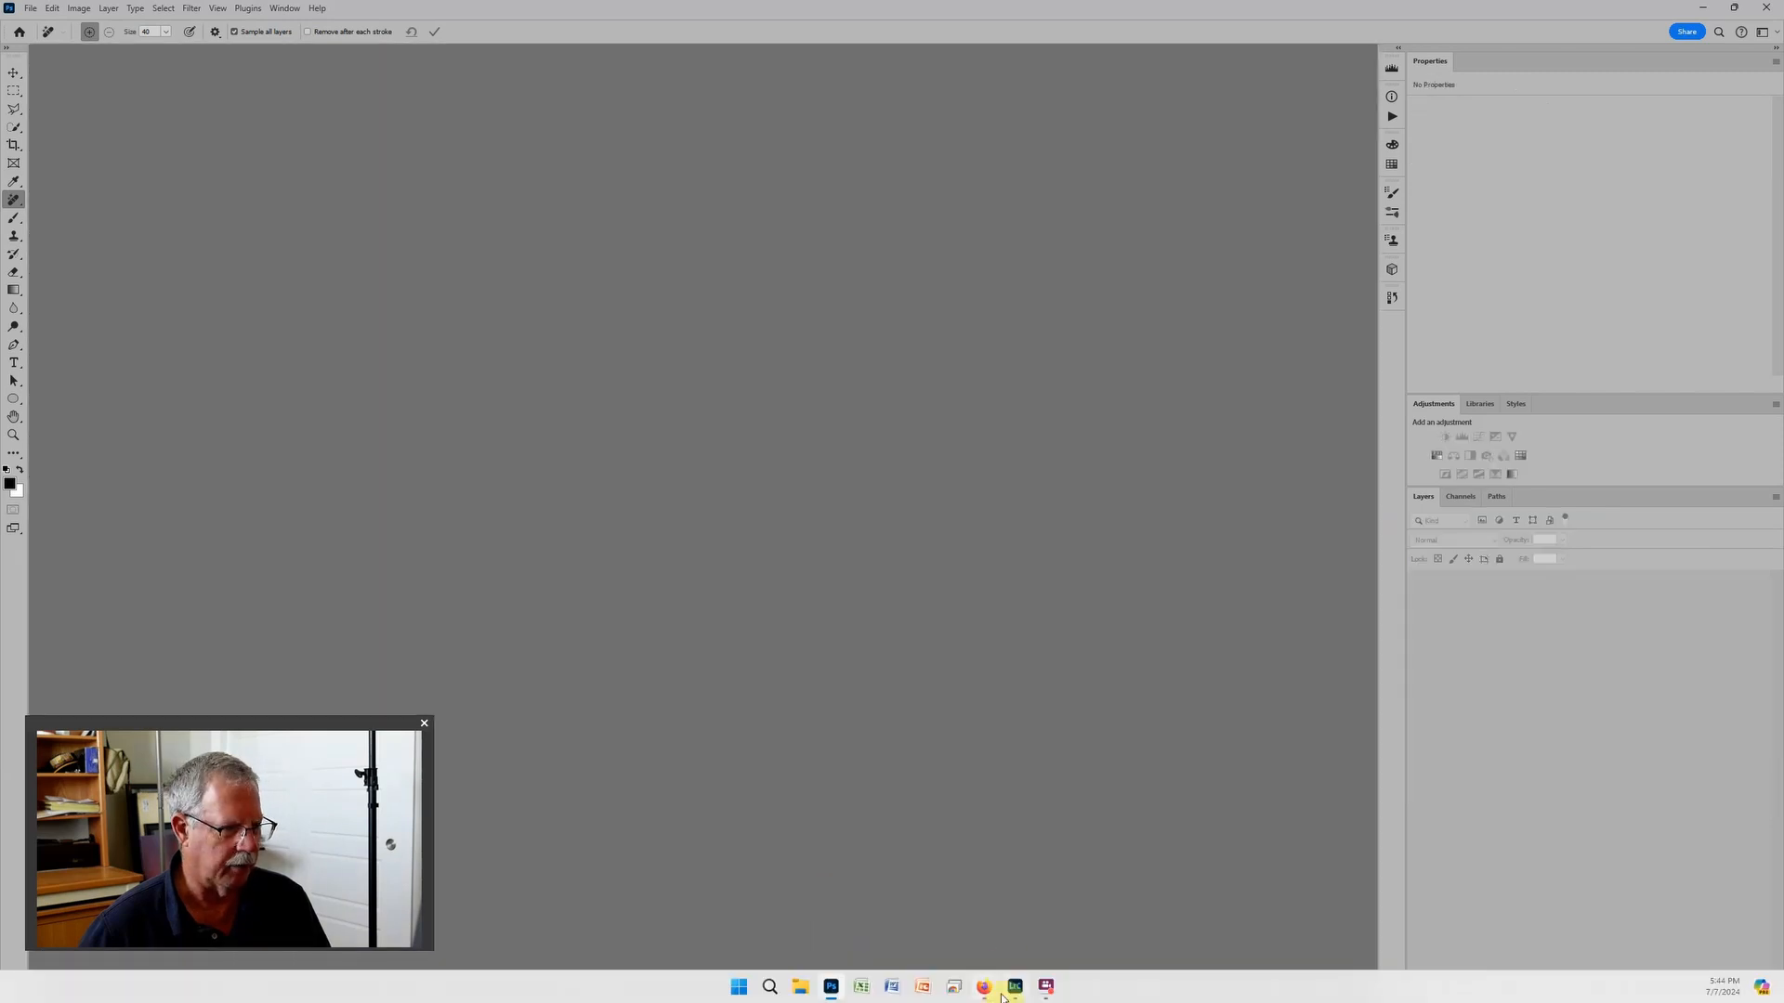
- Switch to Lightroom Classic and select the saved Andromeda LRGB image in the 2024 Photos folder after browsing its neighbours
click(1013, 991)
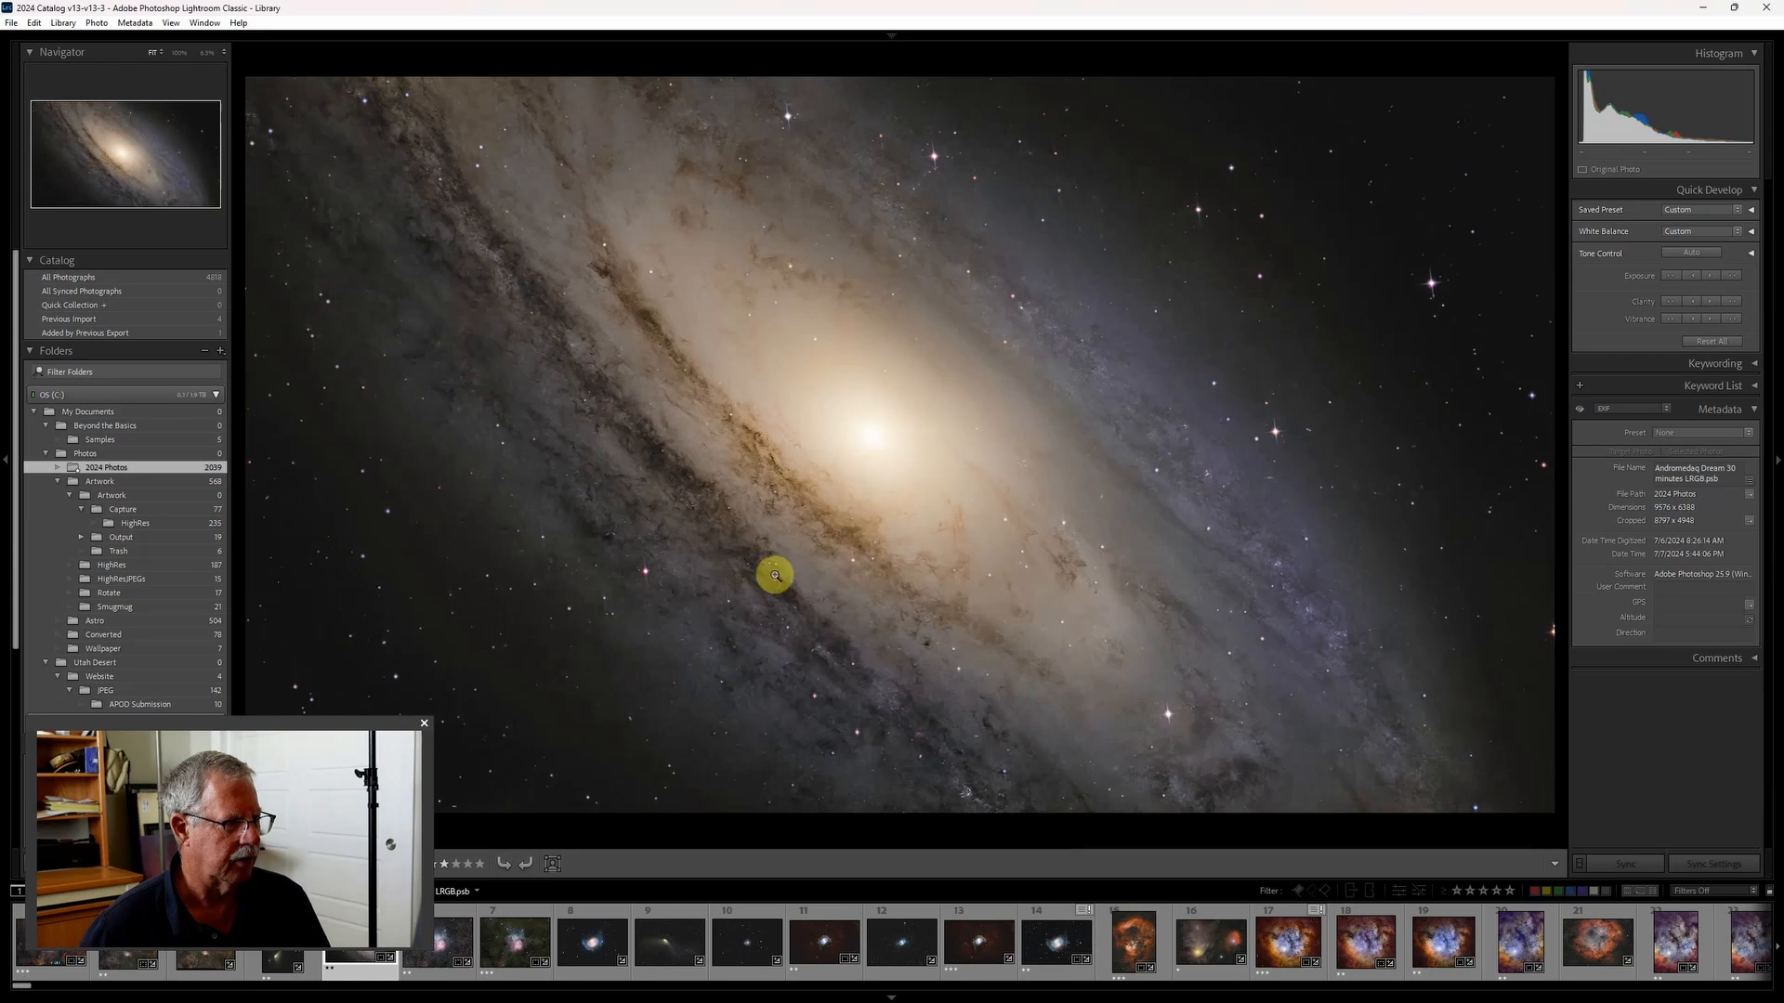
key(Right)
key(Right)
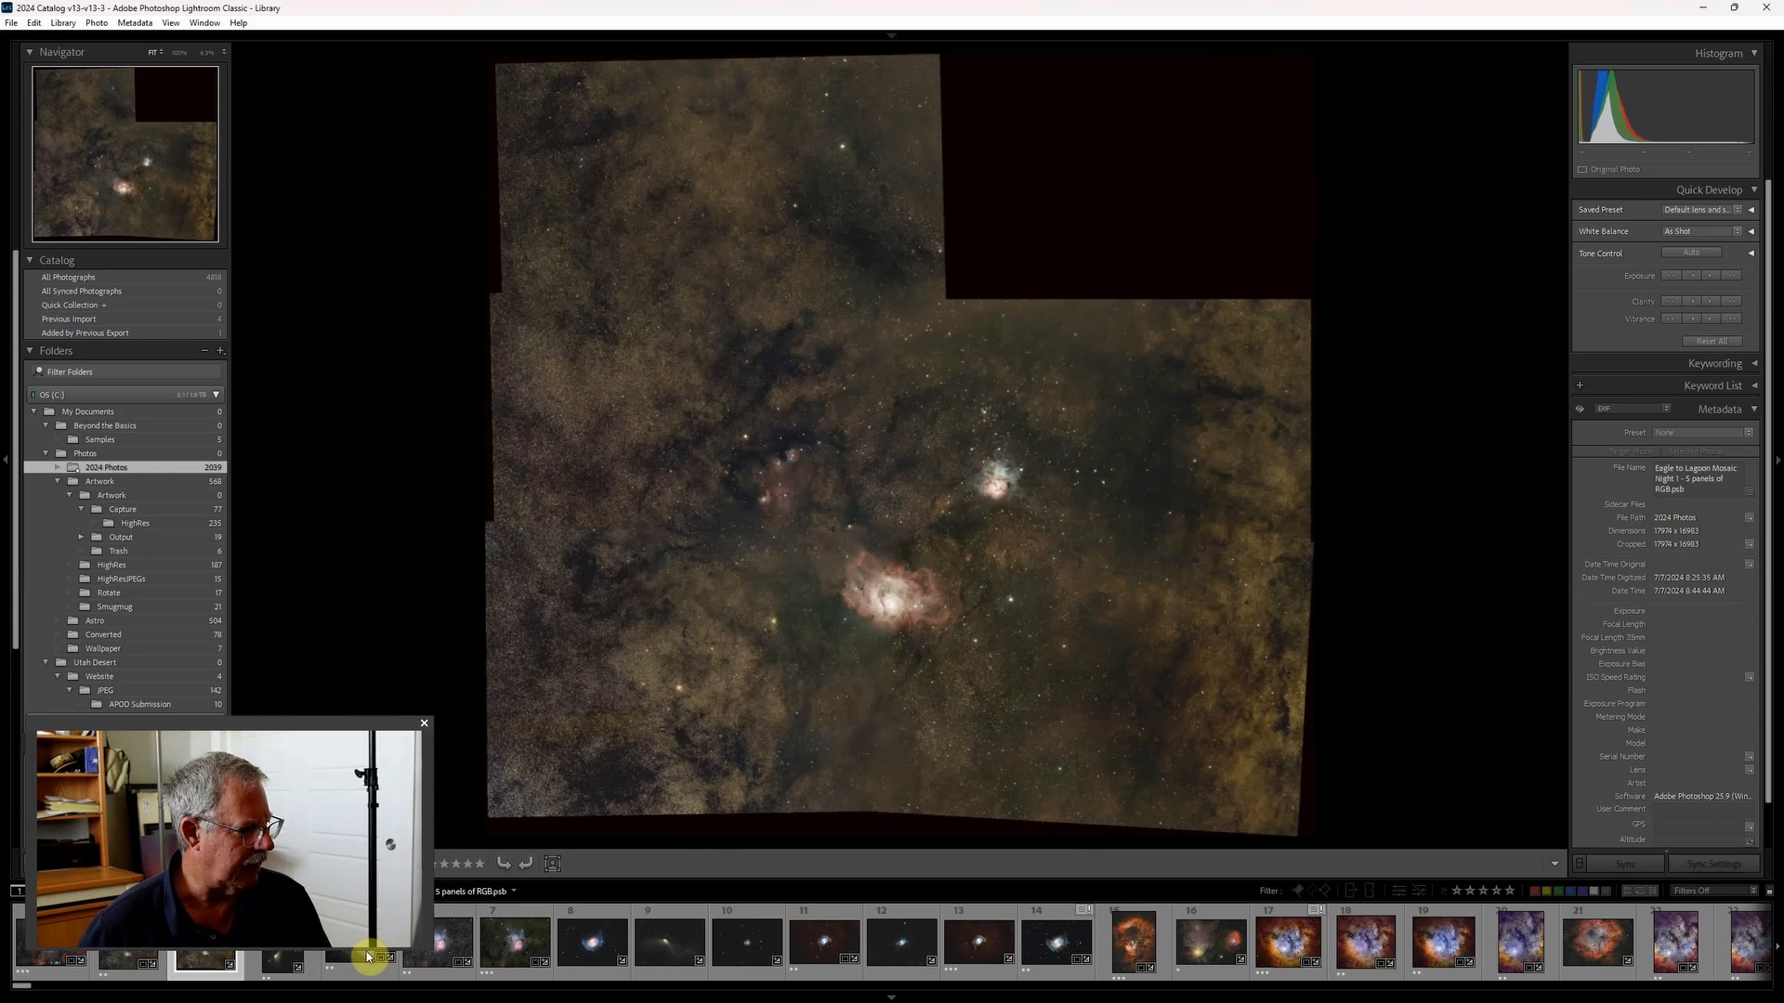
click(337, 964)
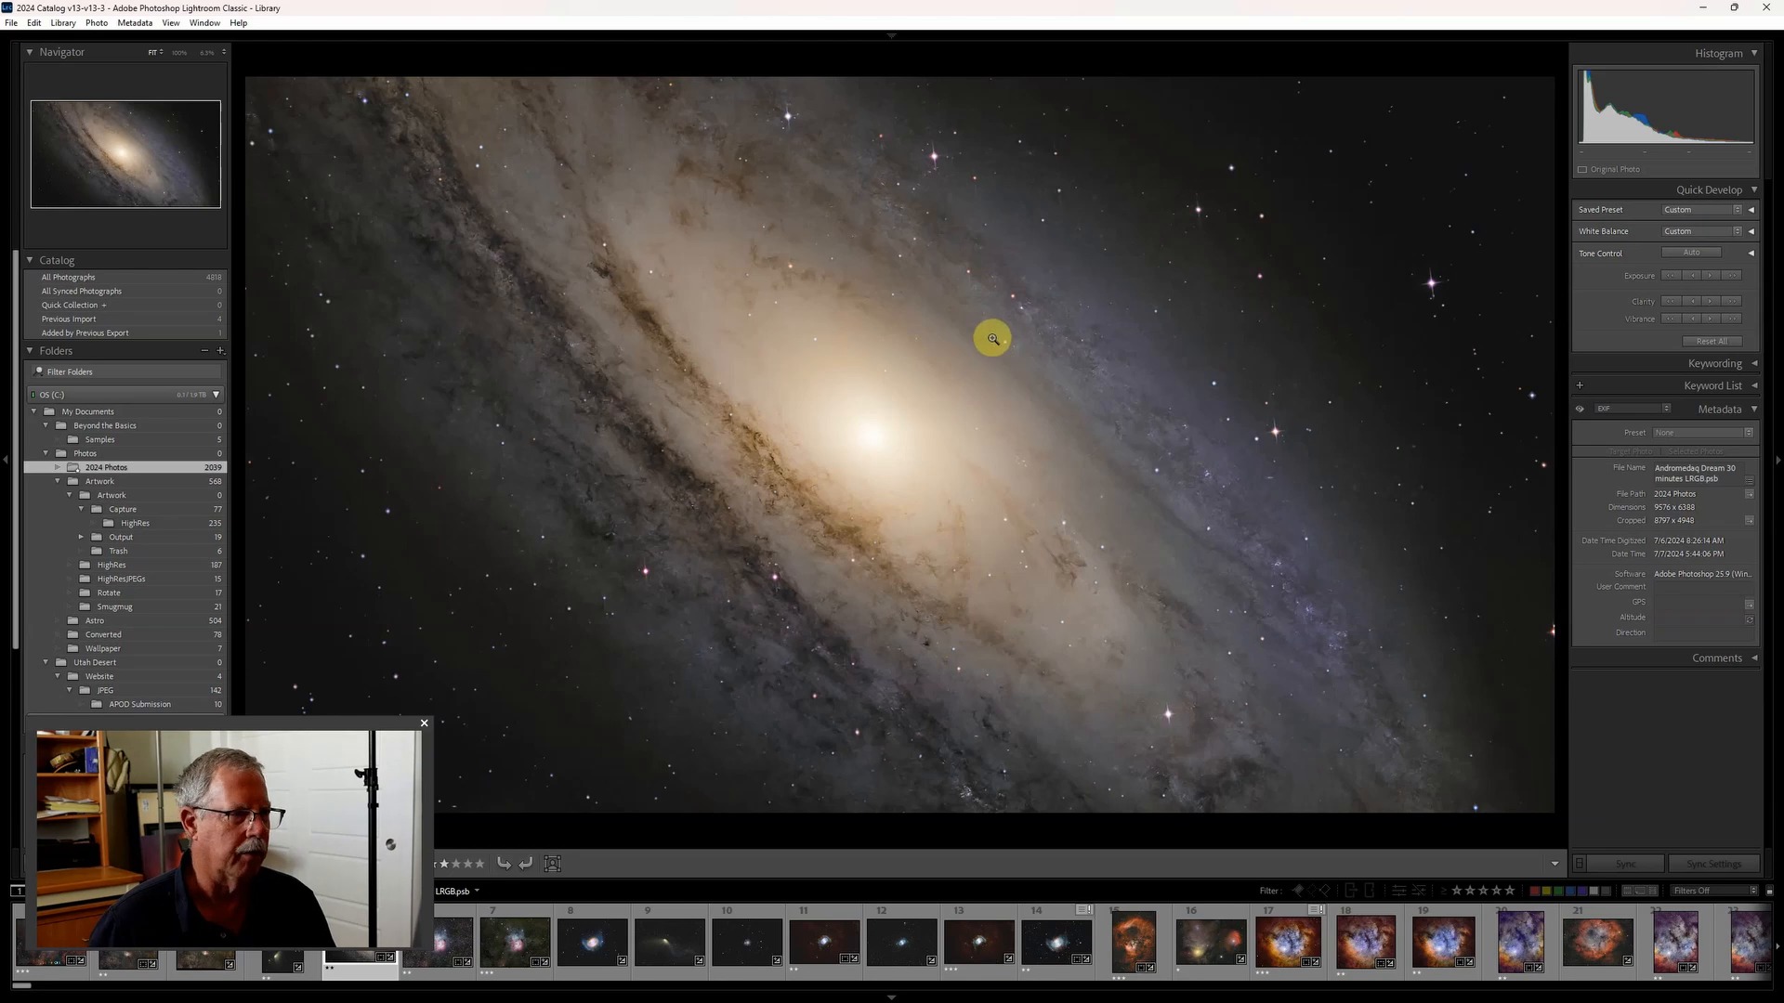
- Open the Andromeda LRGB image from Lightroom in Adobe Photoshop 2024 using the Edit Original option
right_click(959, 379)
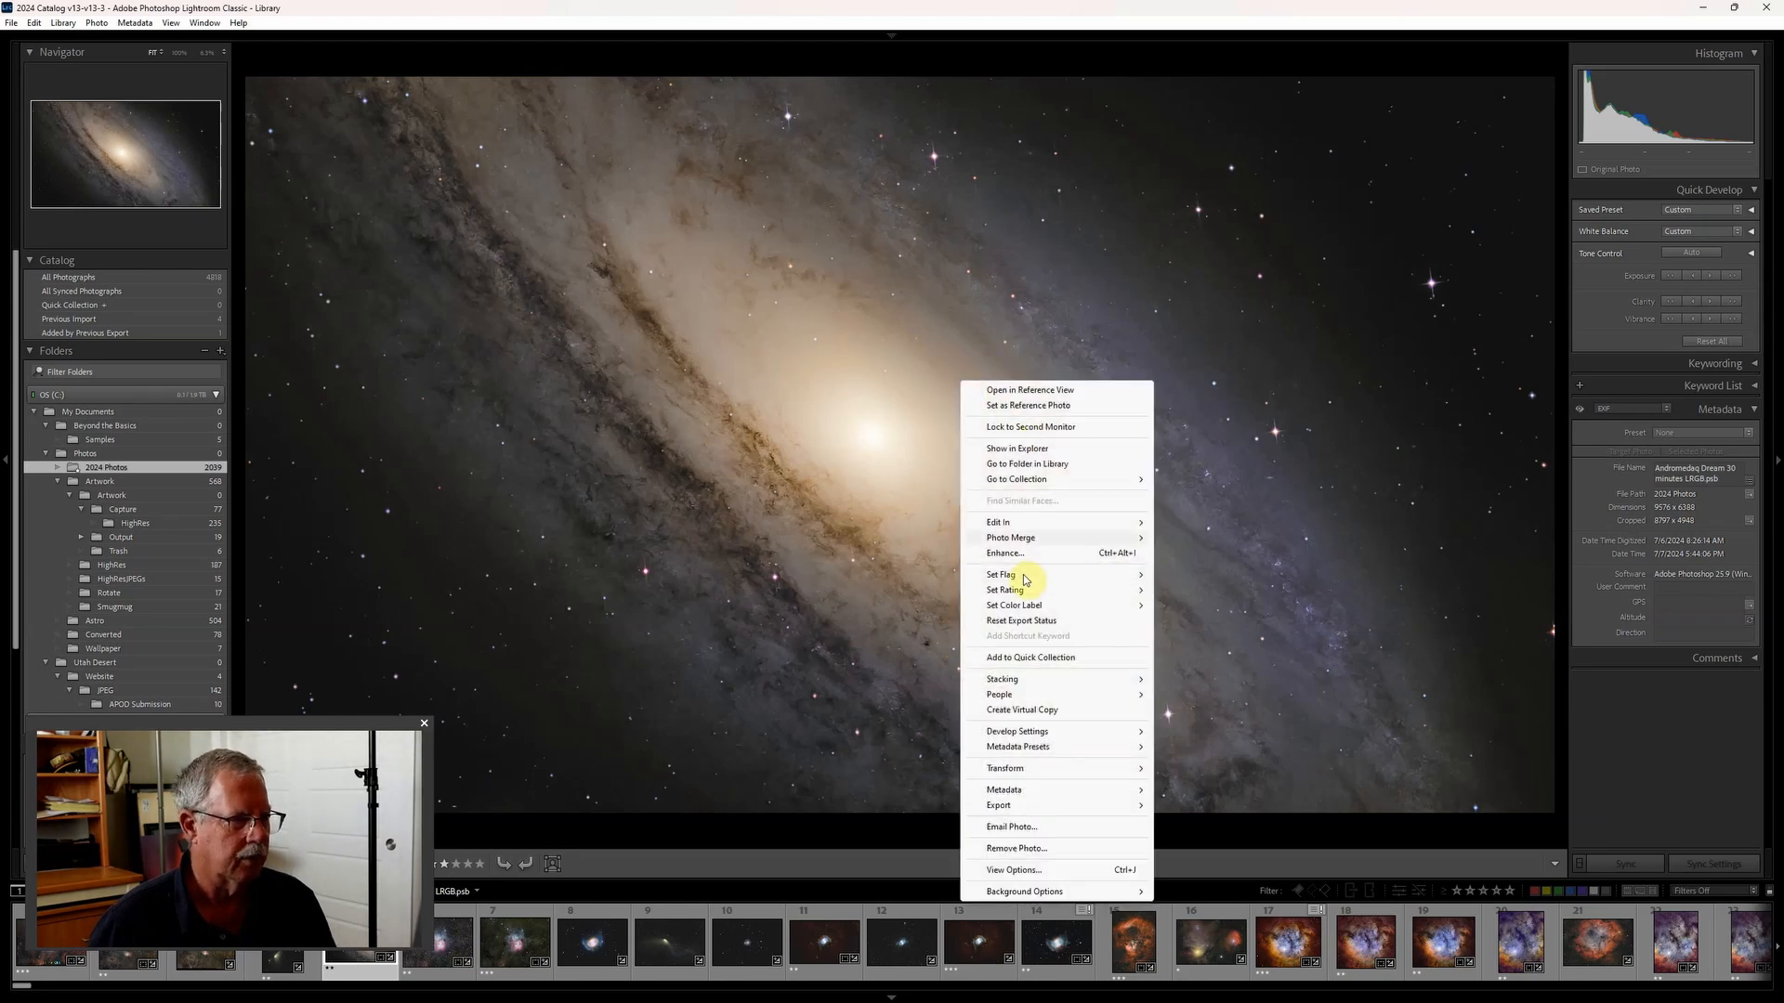
mouse_move(1022, 522)
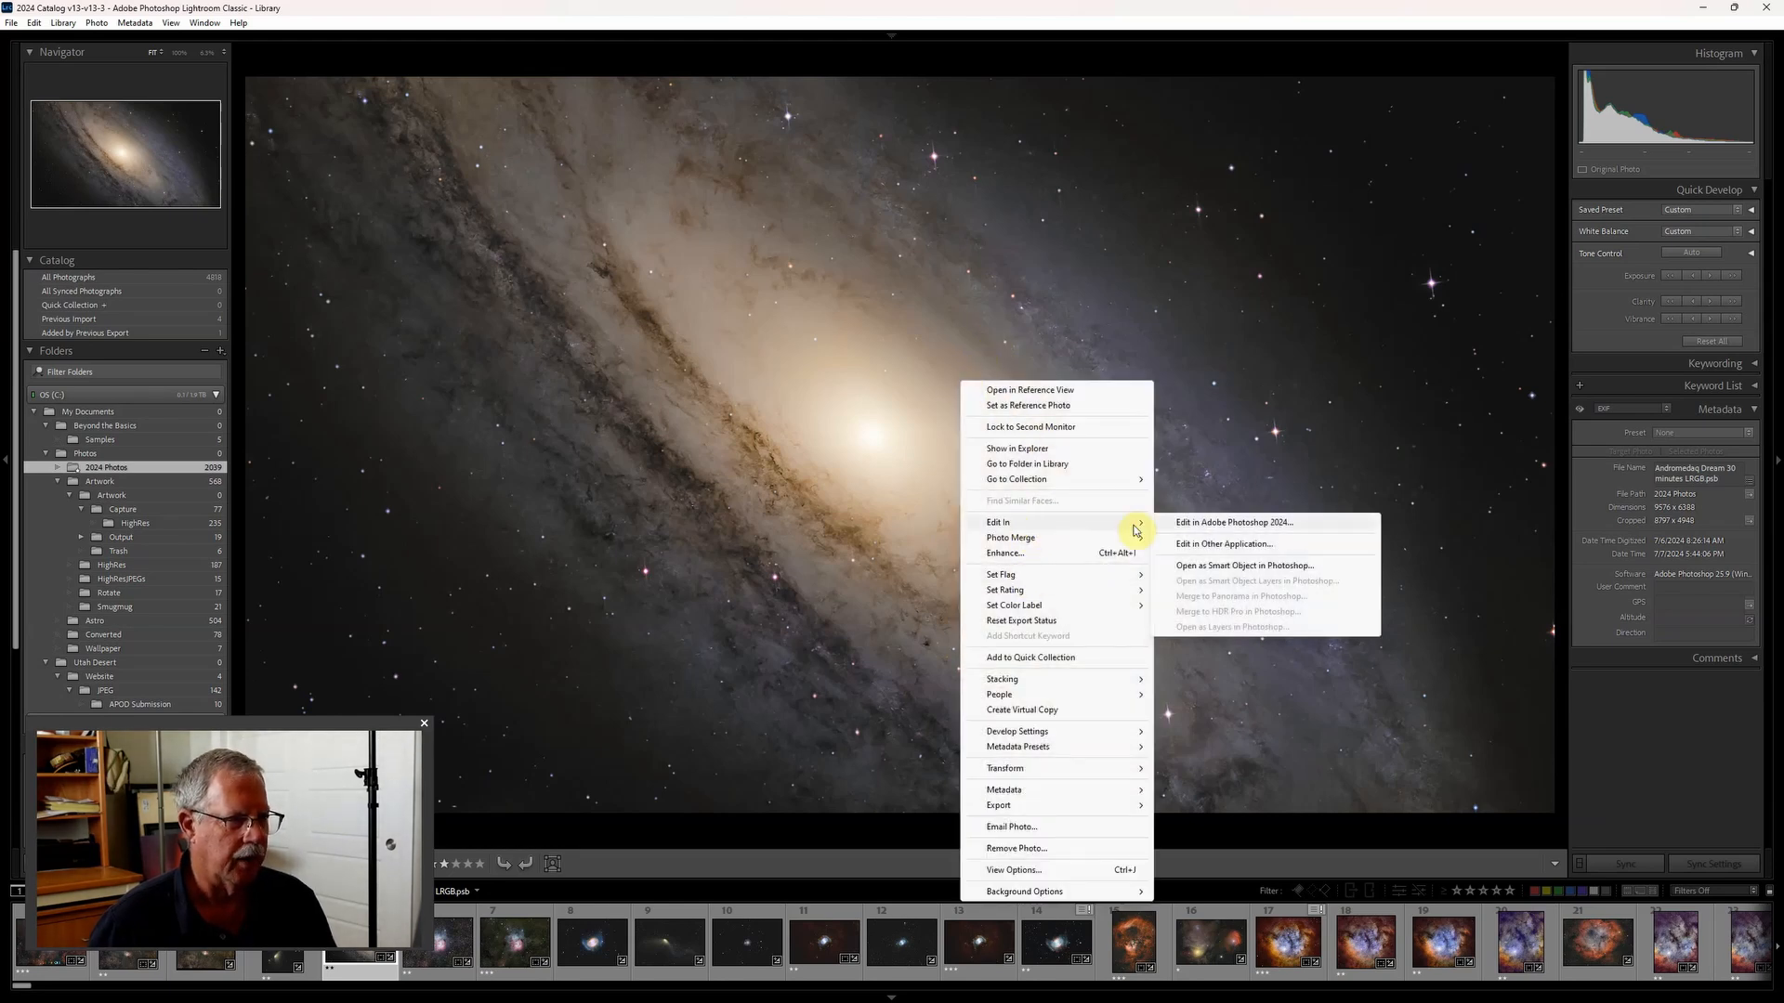
click(1219, 526)
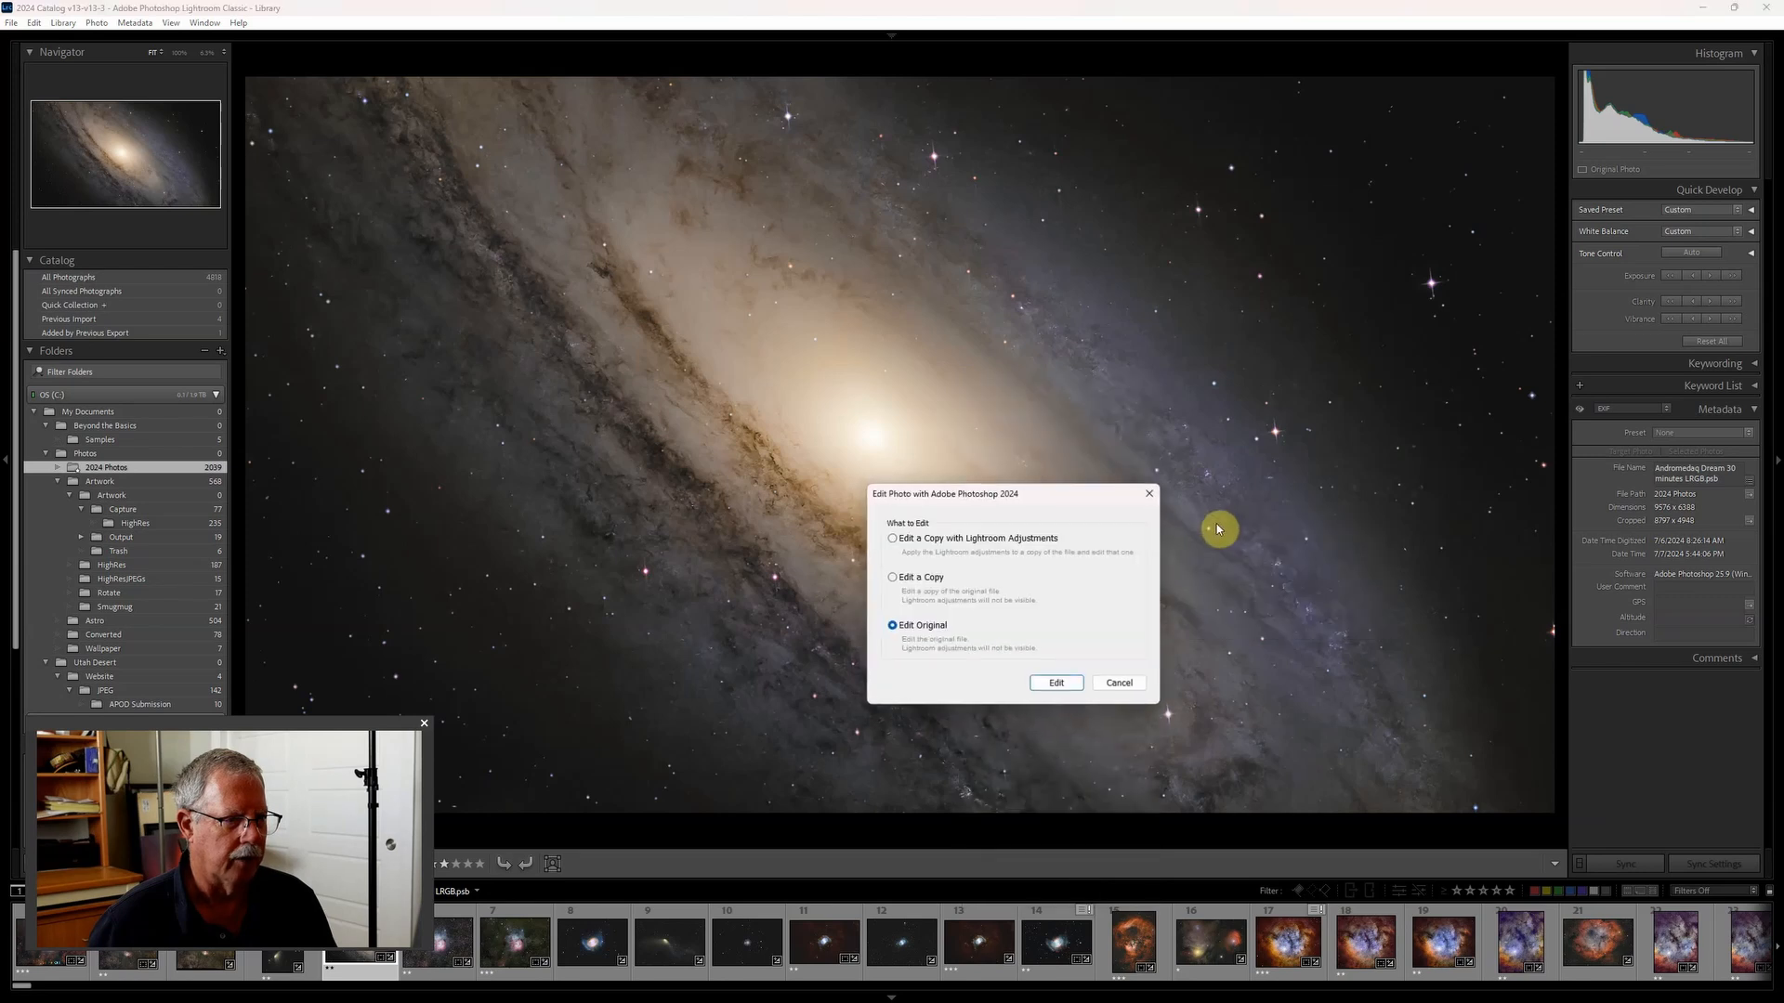
click(1059, 683)
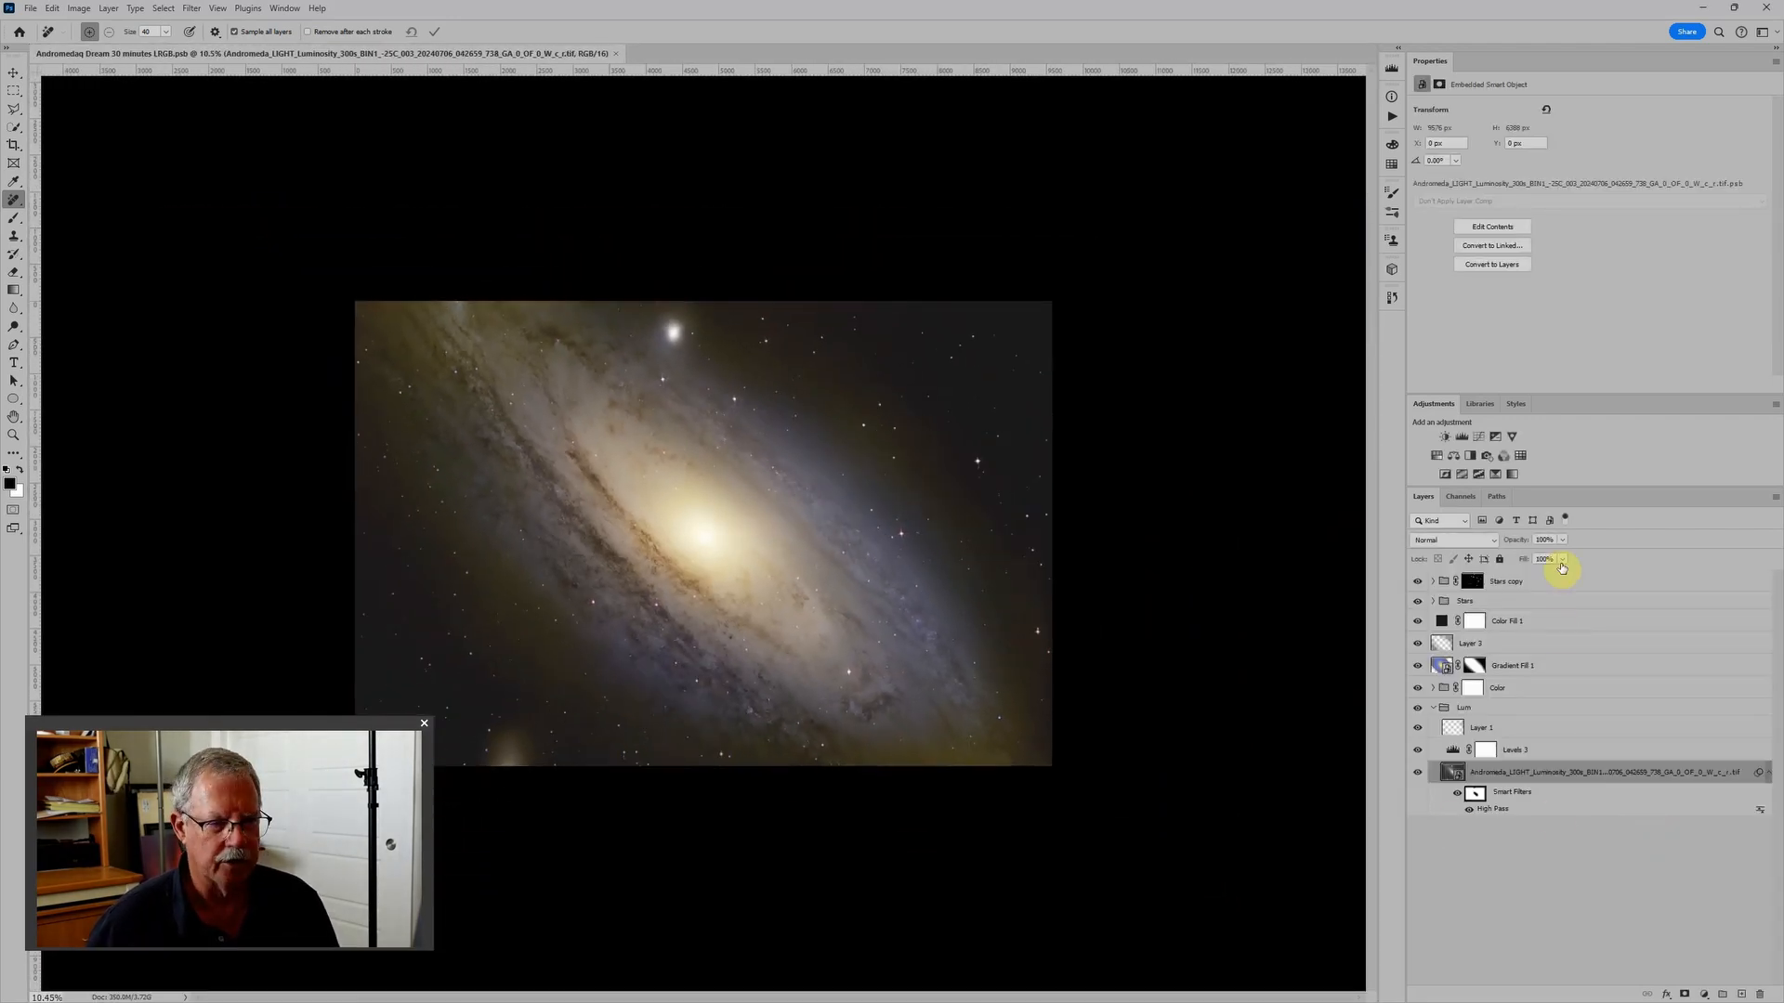
- Open the luminosity smart object and the one nested inside it, and hide the retouching on Layer 1 to inspect the original trail
double_click(1458, 777)
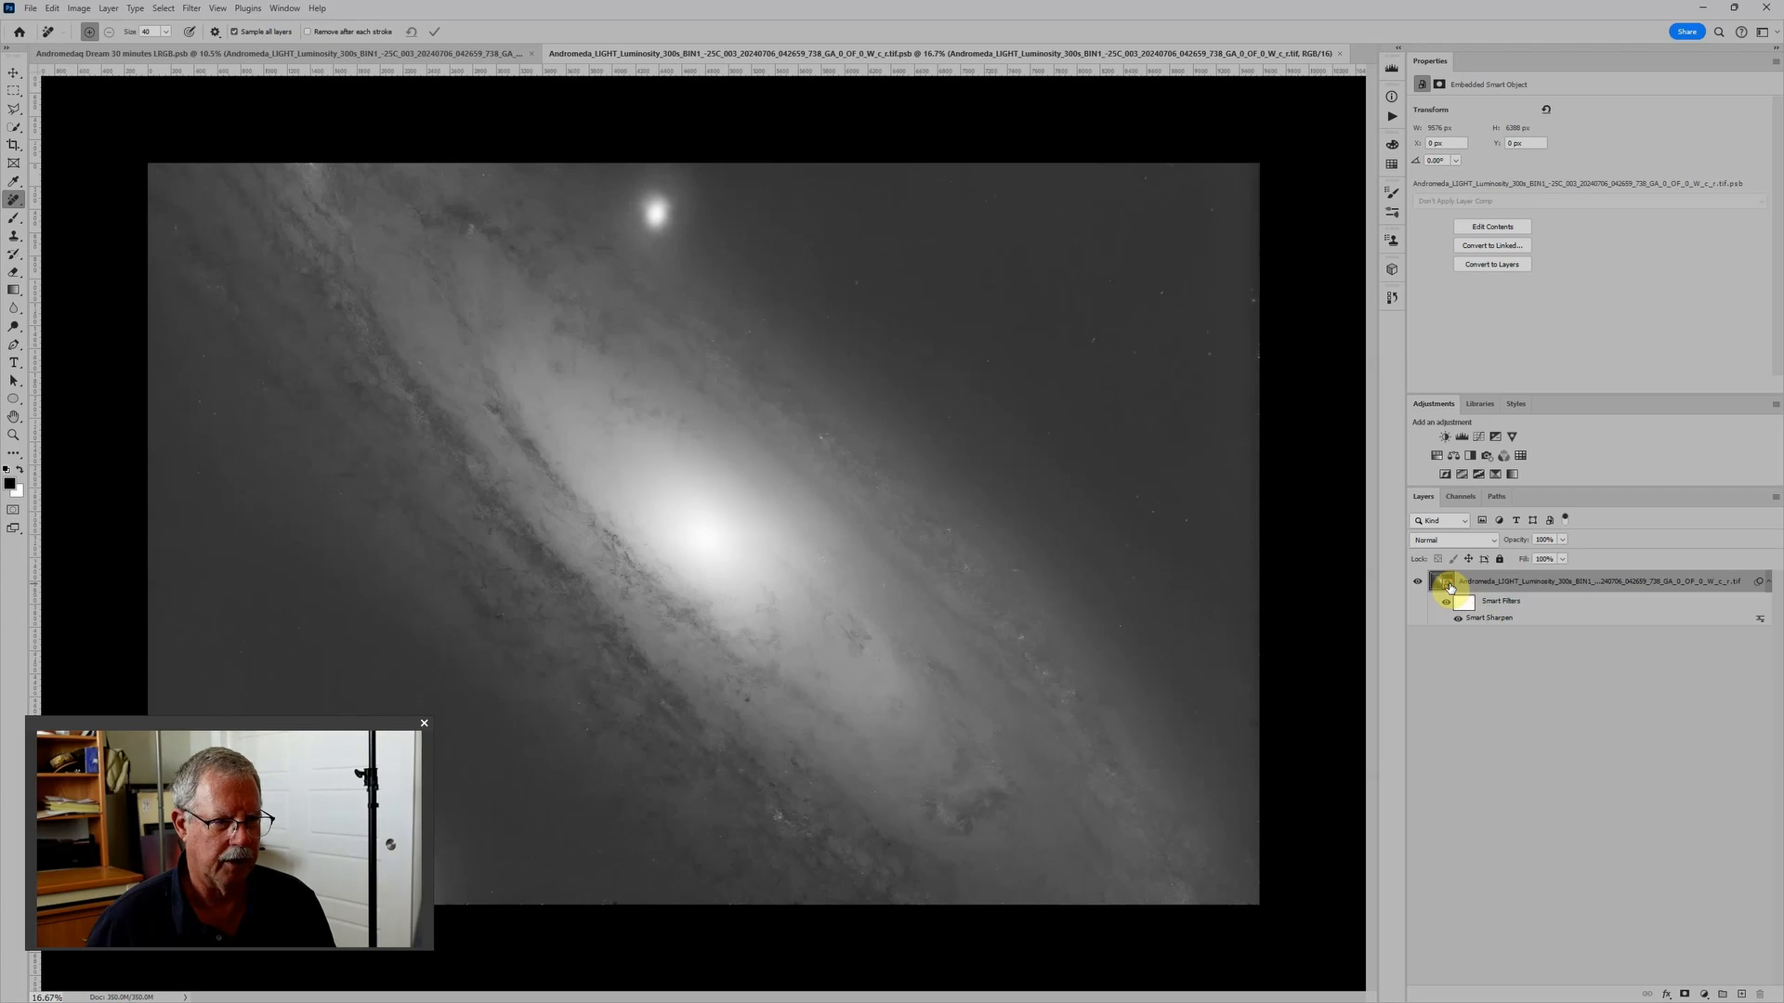
double_click(1450, 587)
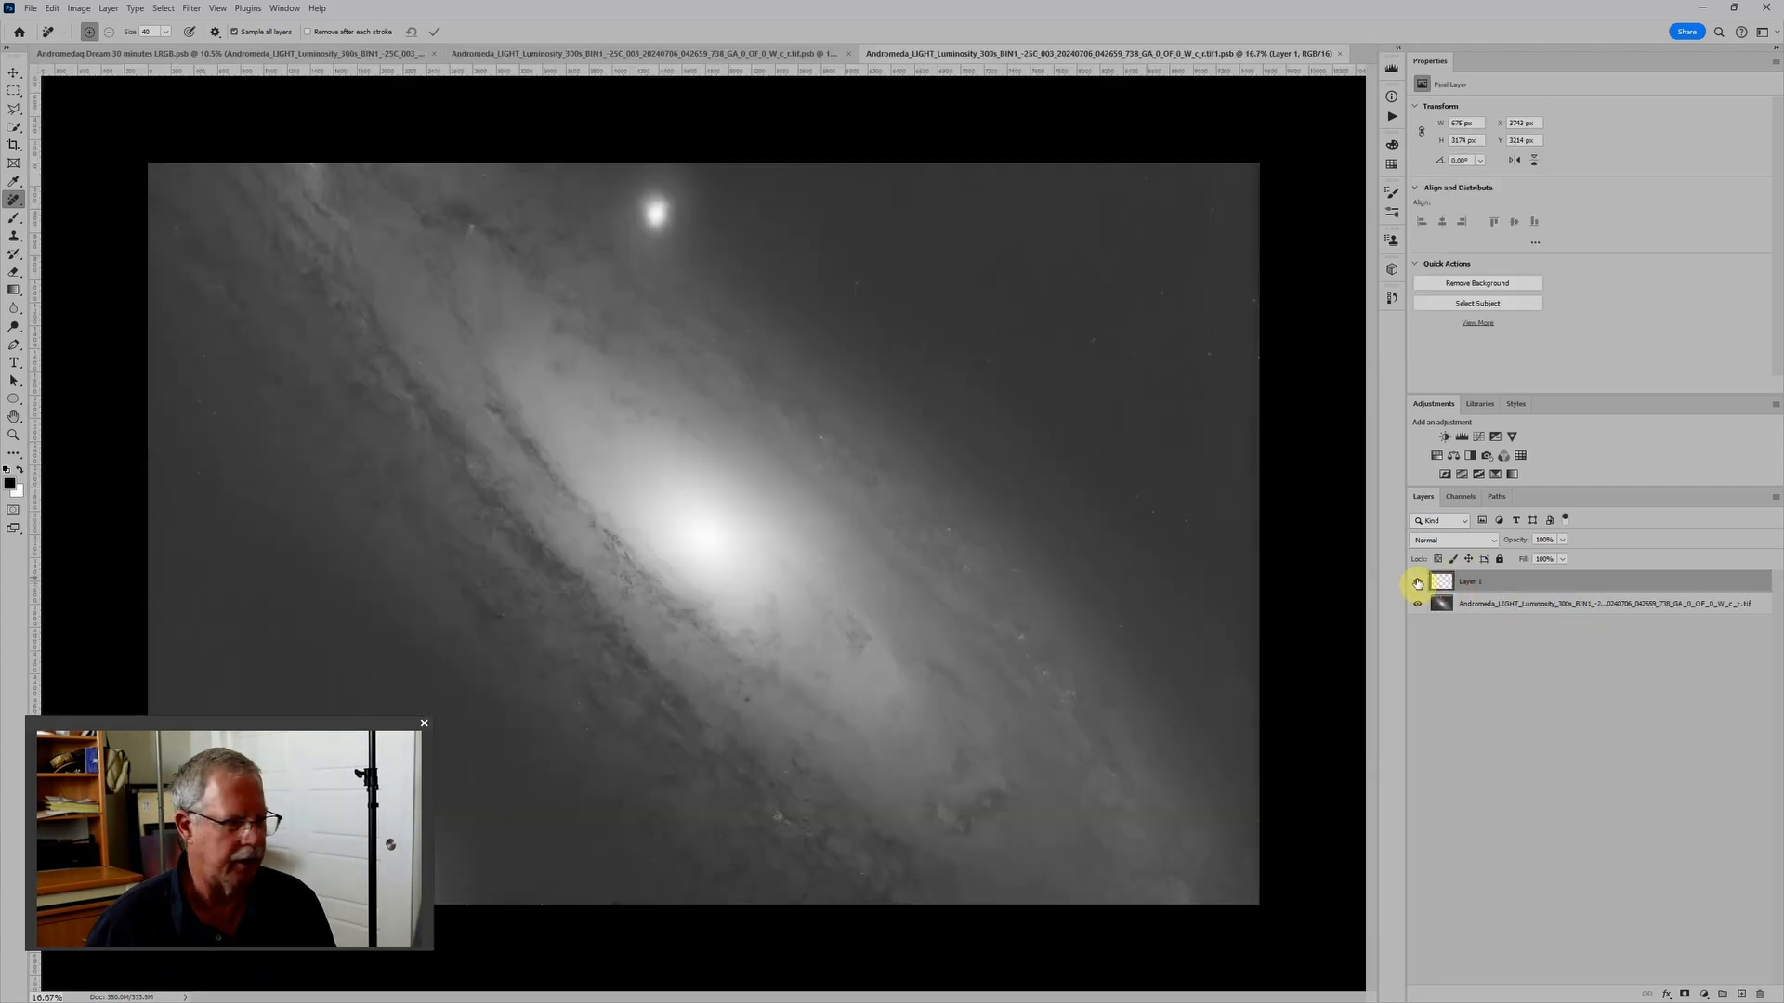
click(1416, 583)
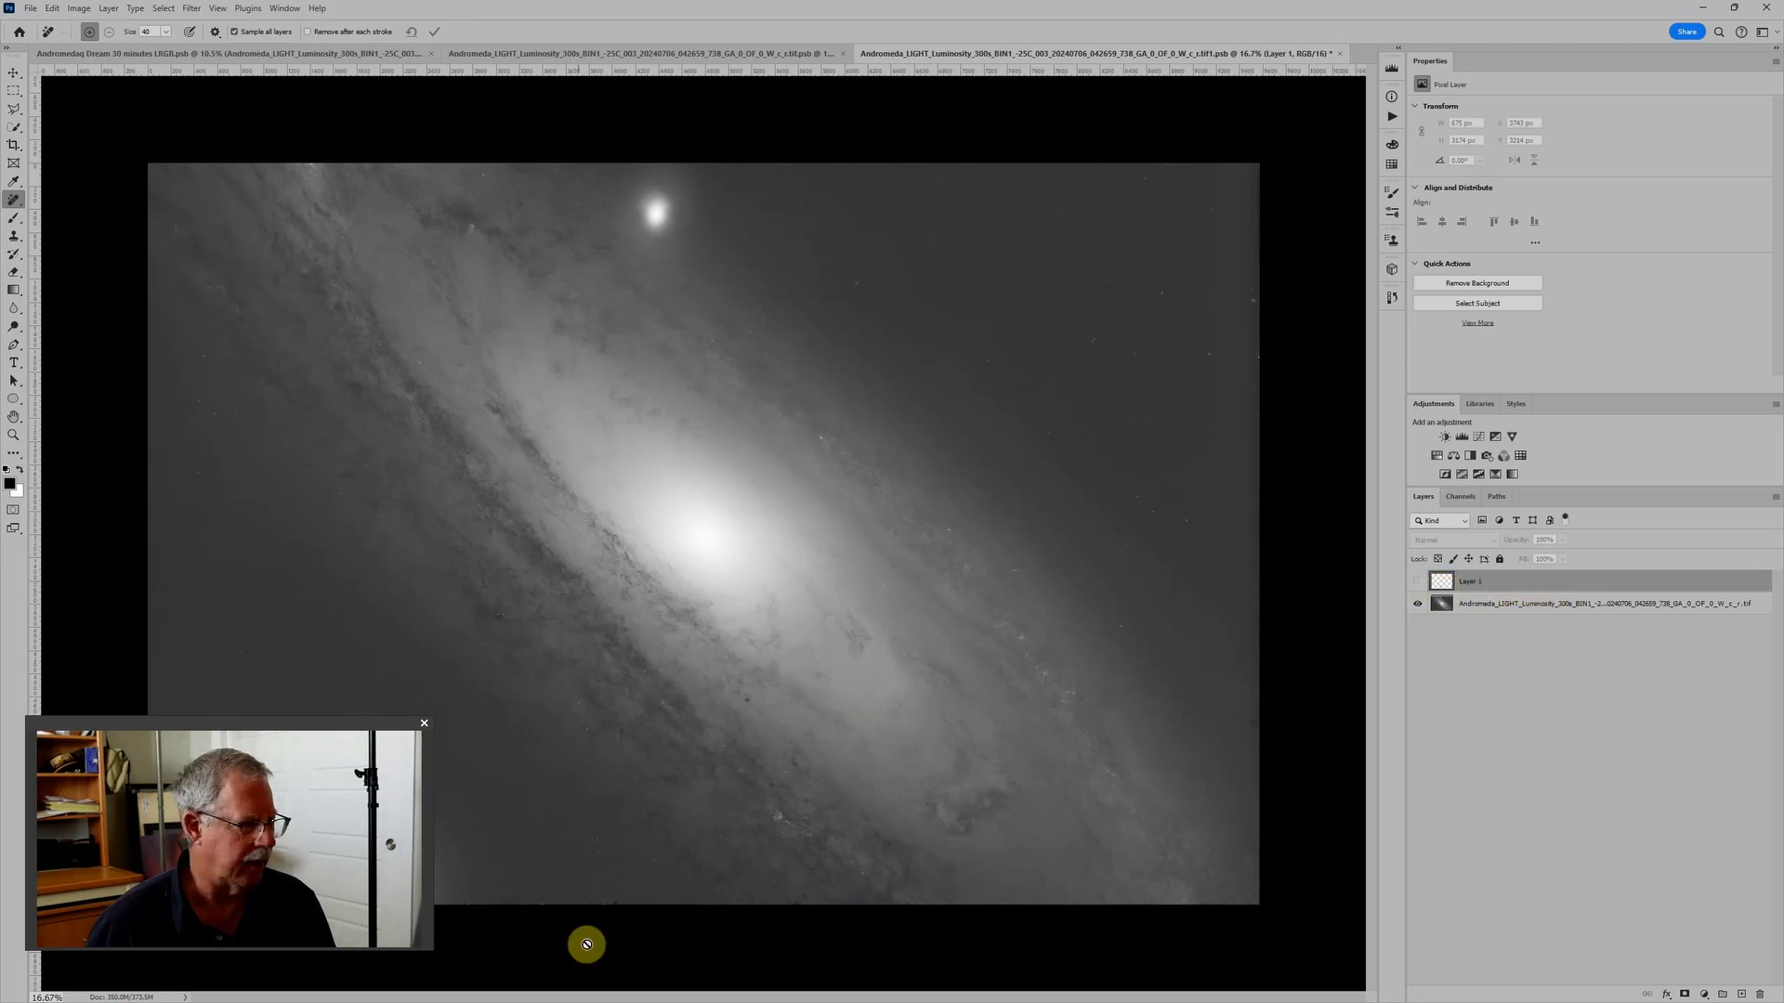
scroll(577, 916, up, 5)
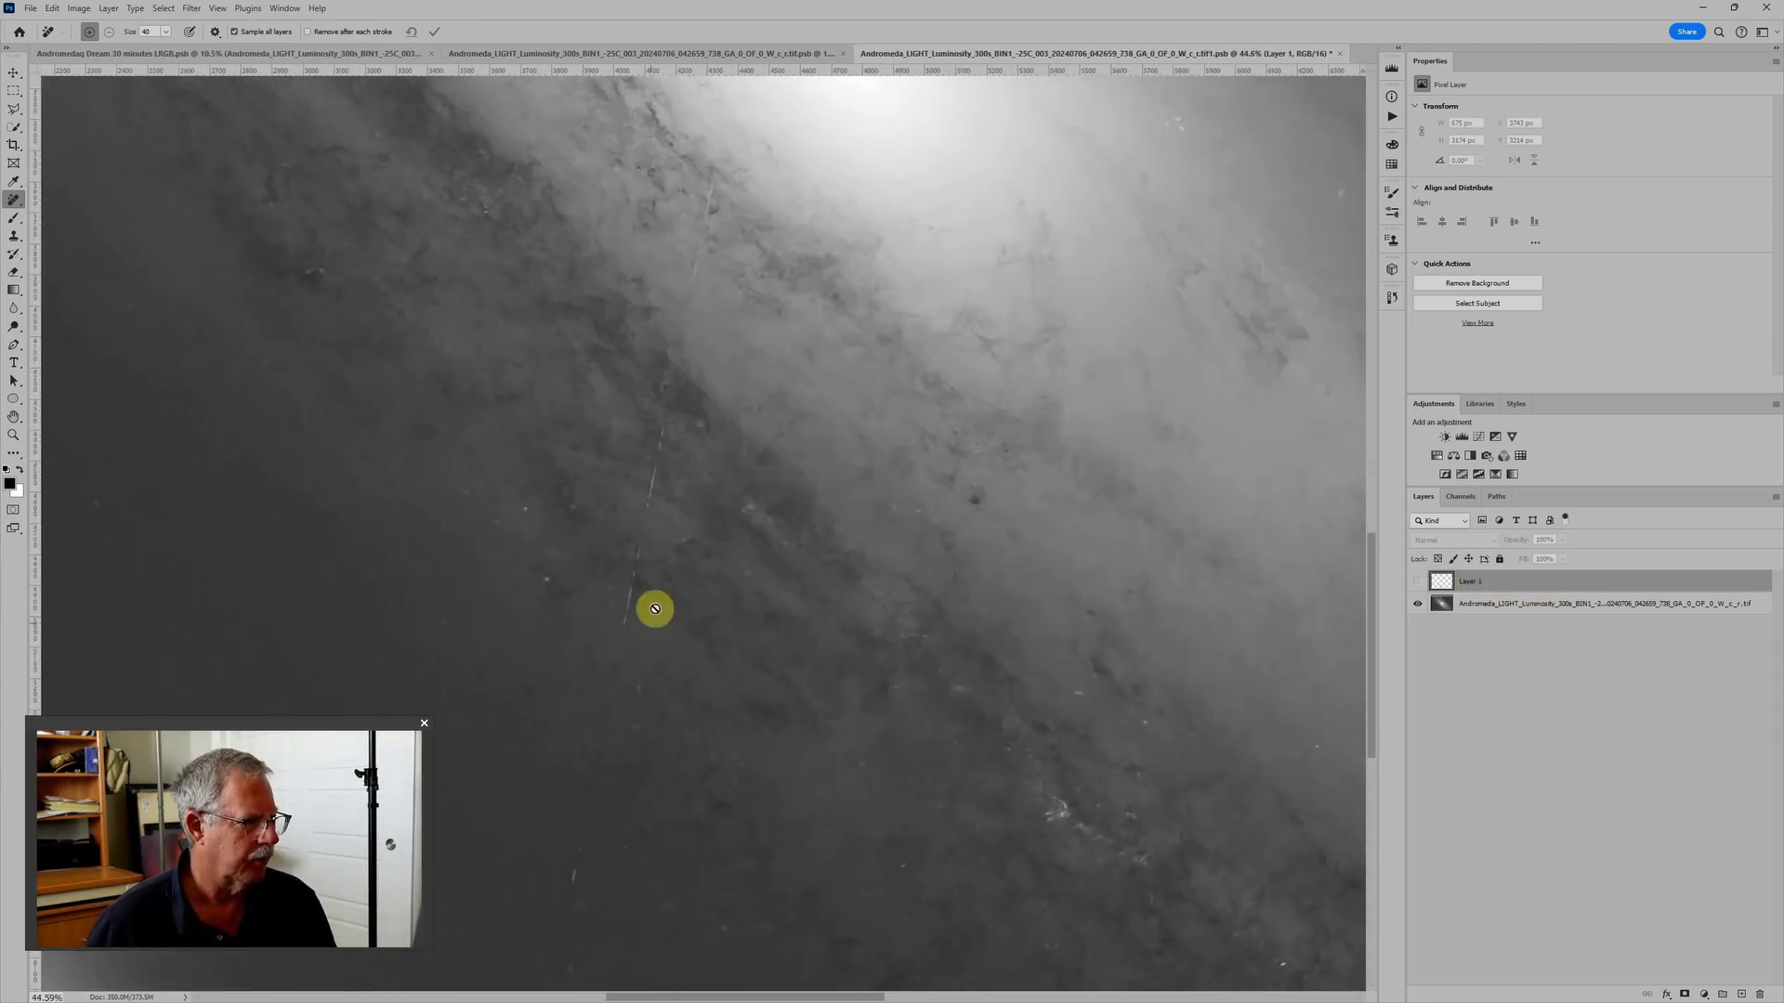
- Close the nested luminosity smart object with Layer 1 hidden and its parent smart object, saving the changes in both
scroll(625, 785, down, 2)
scroll(627, 783, down, 5)
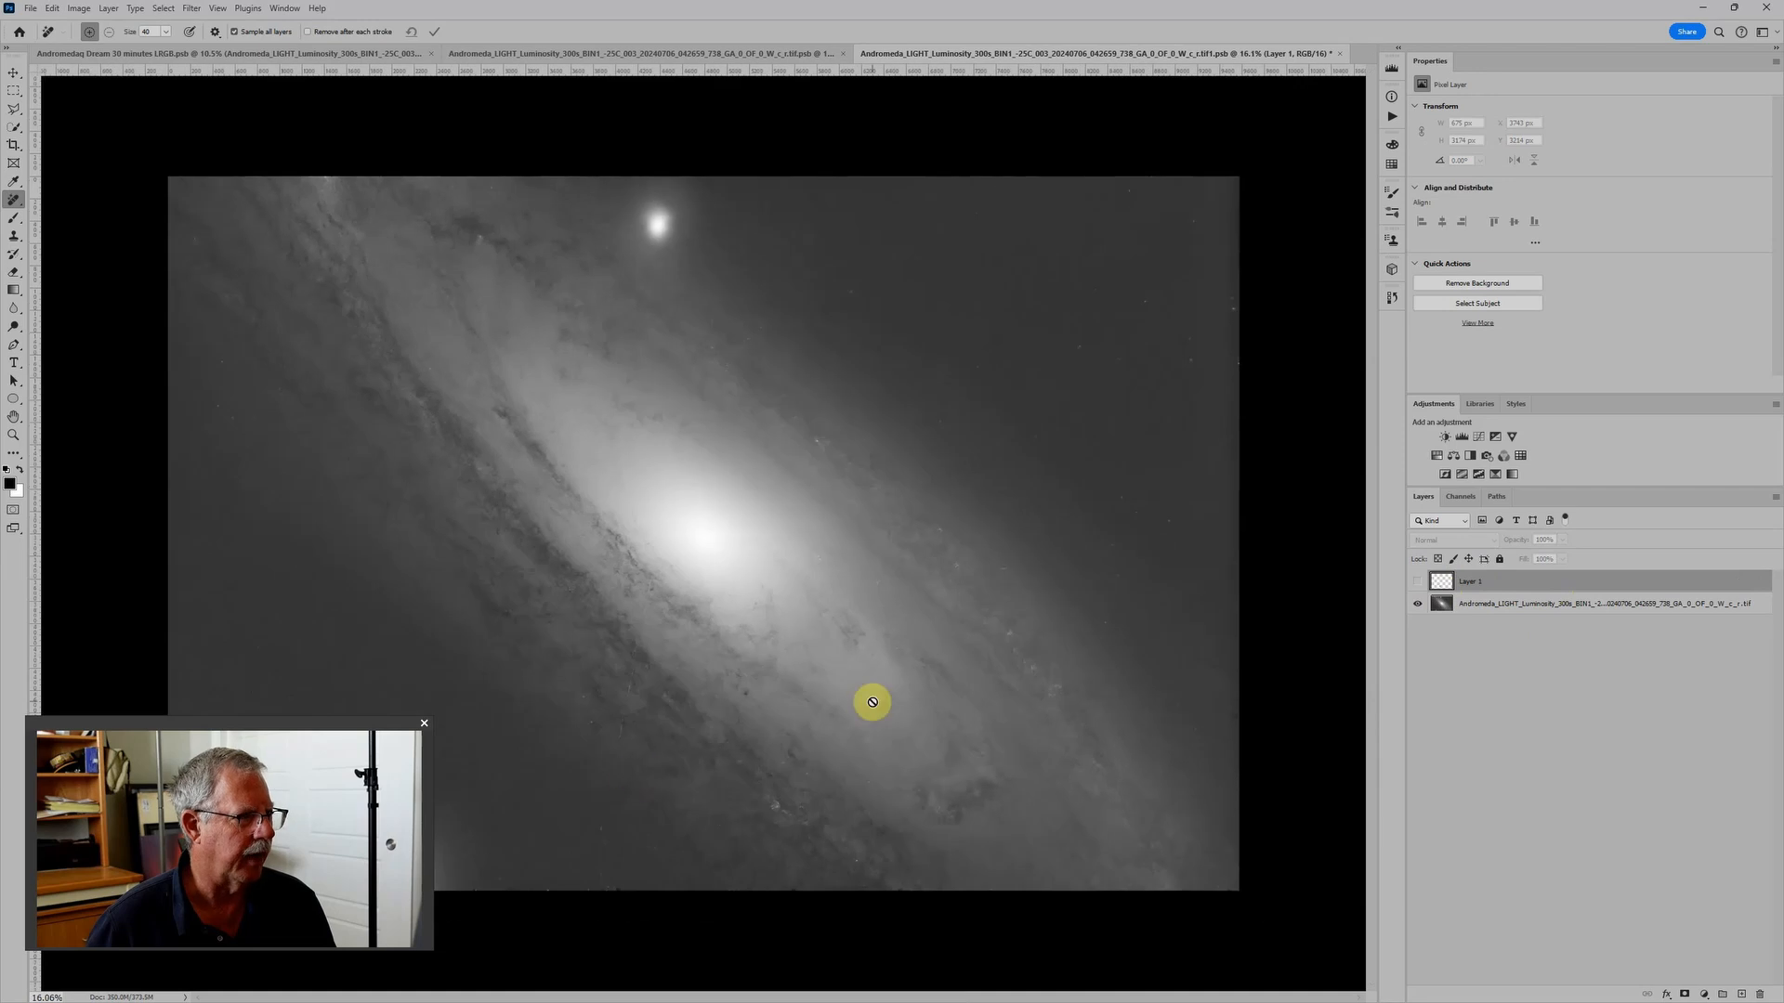
click(1338, 53)
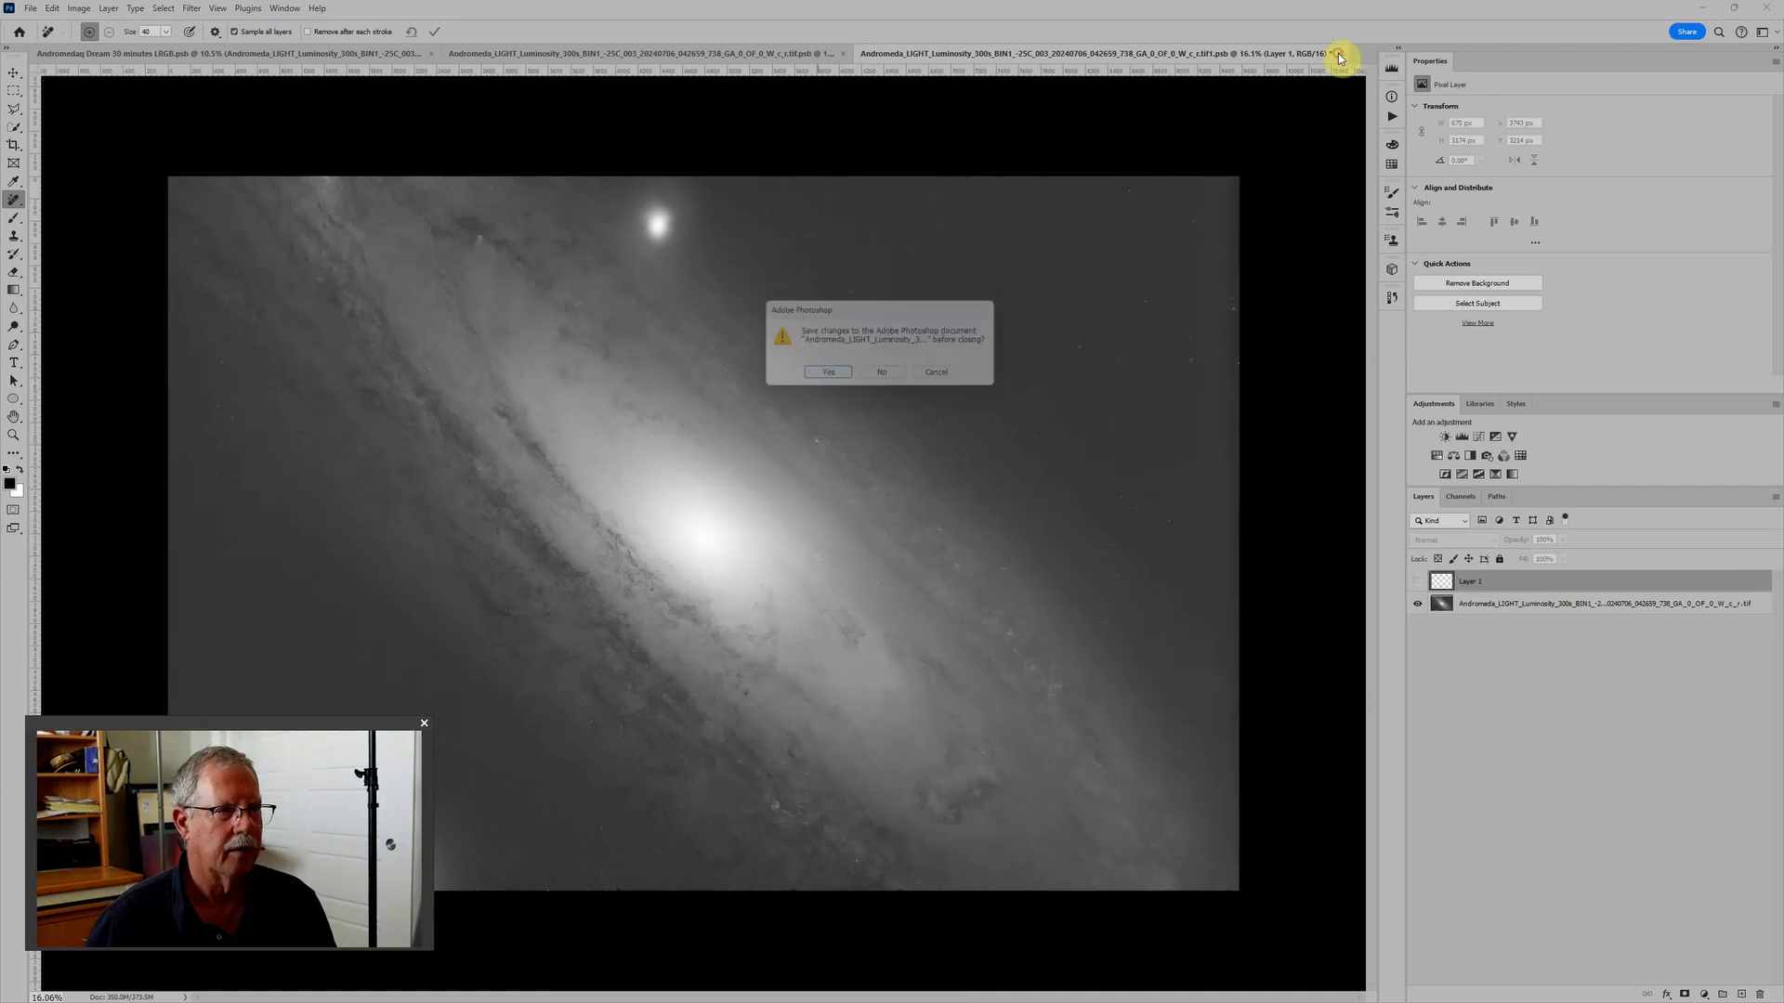
click(826, 378)
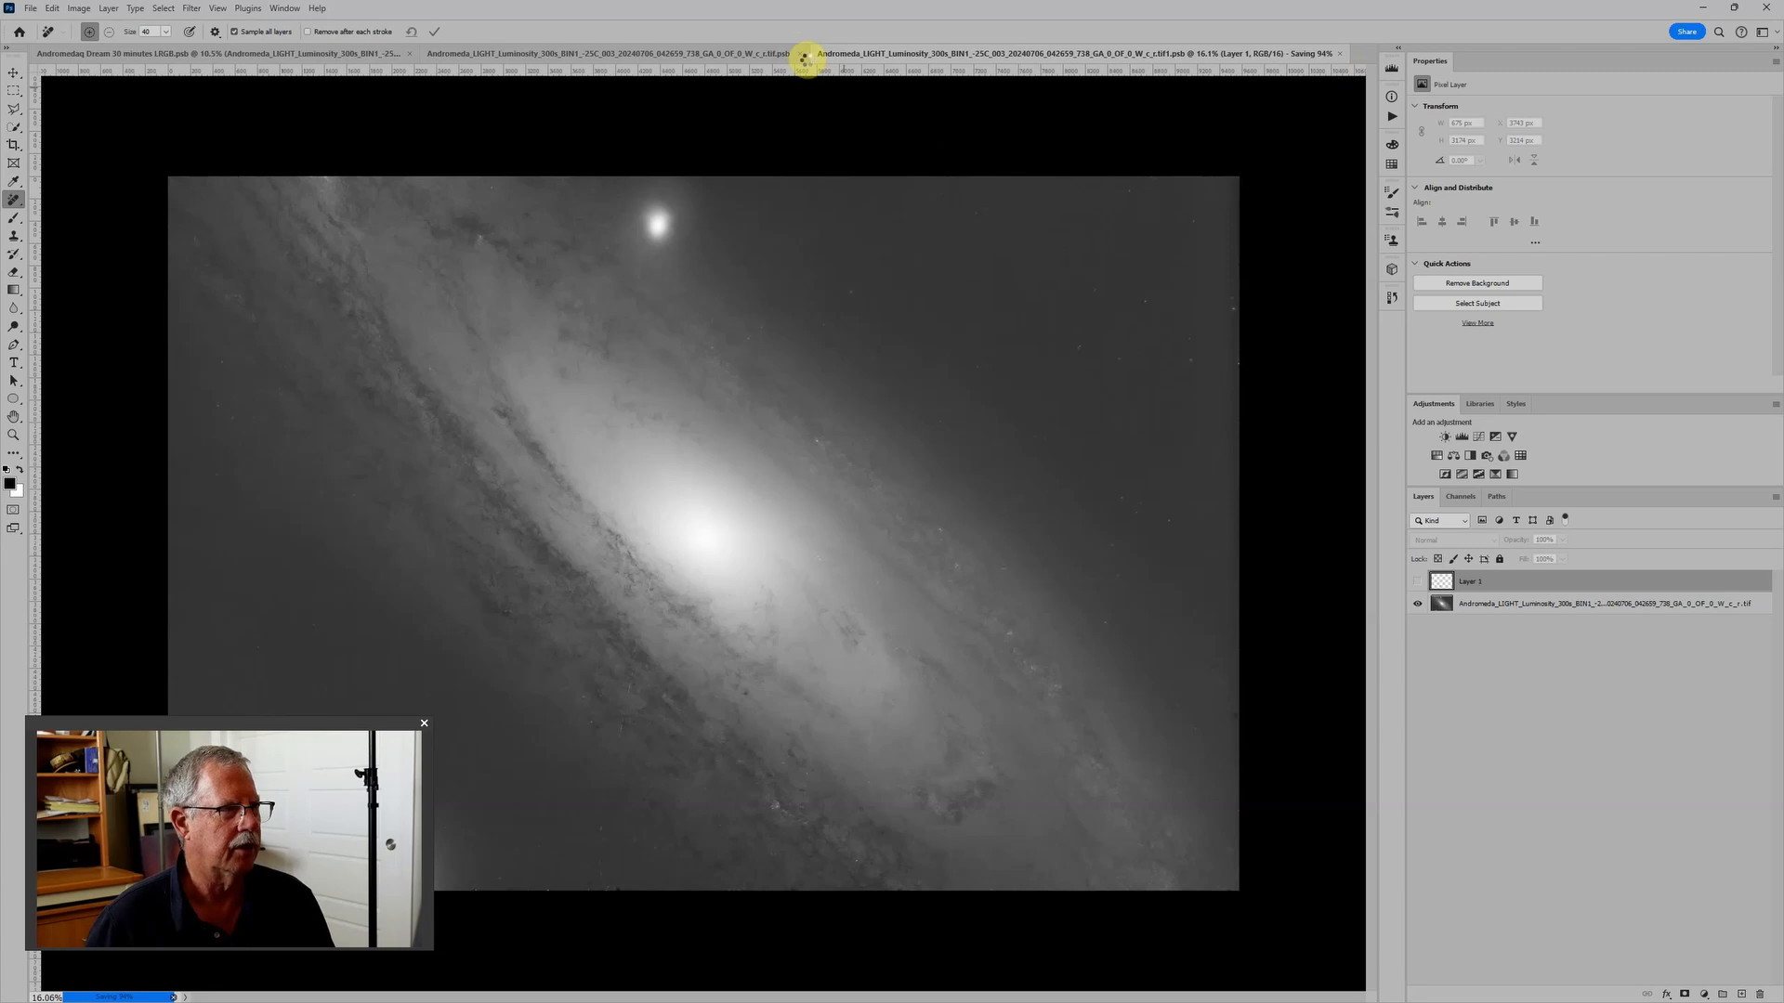
click(1338, 54)
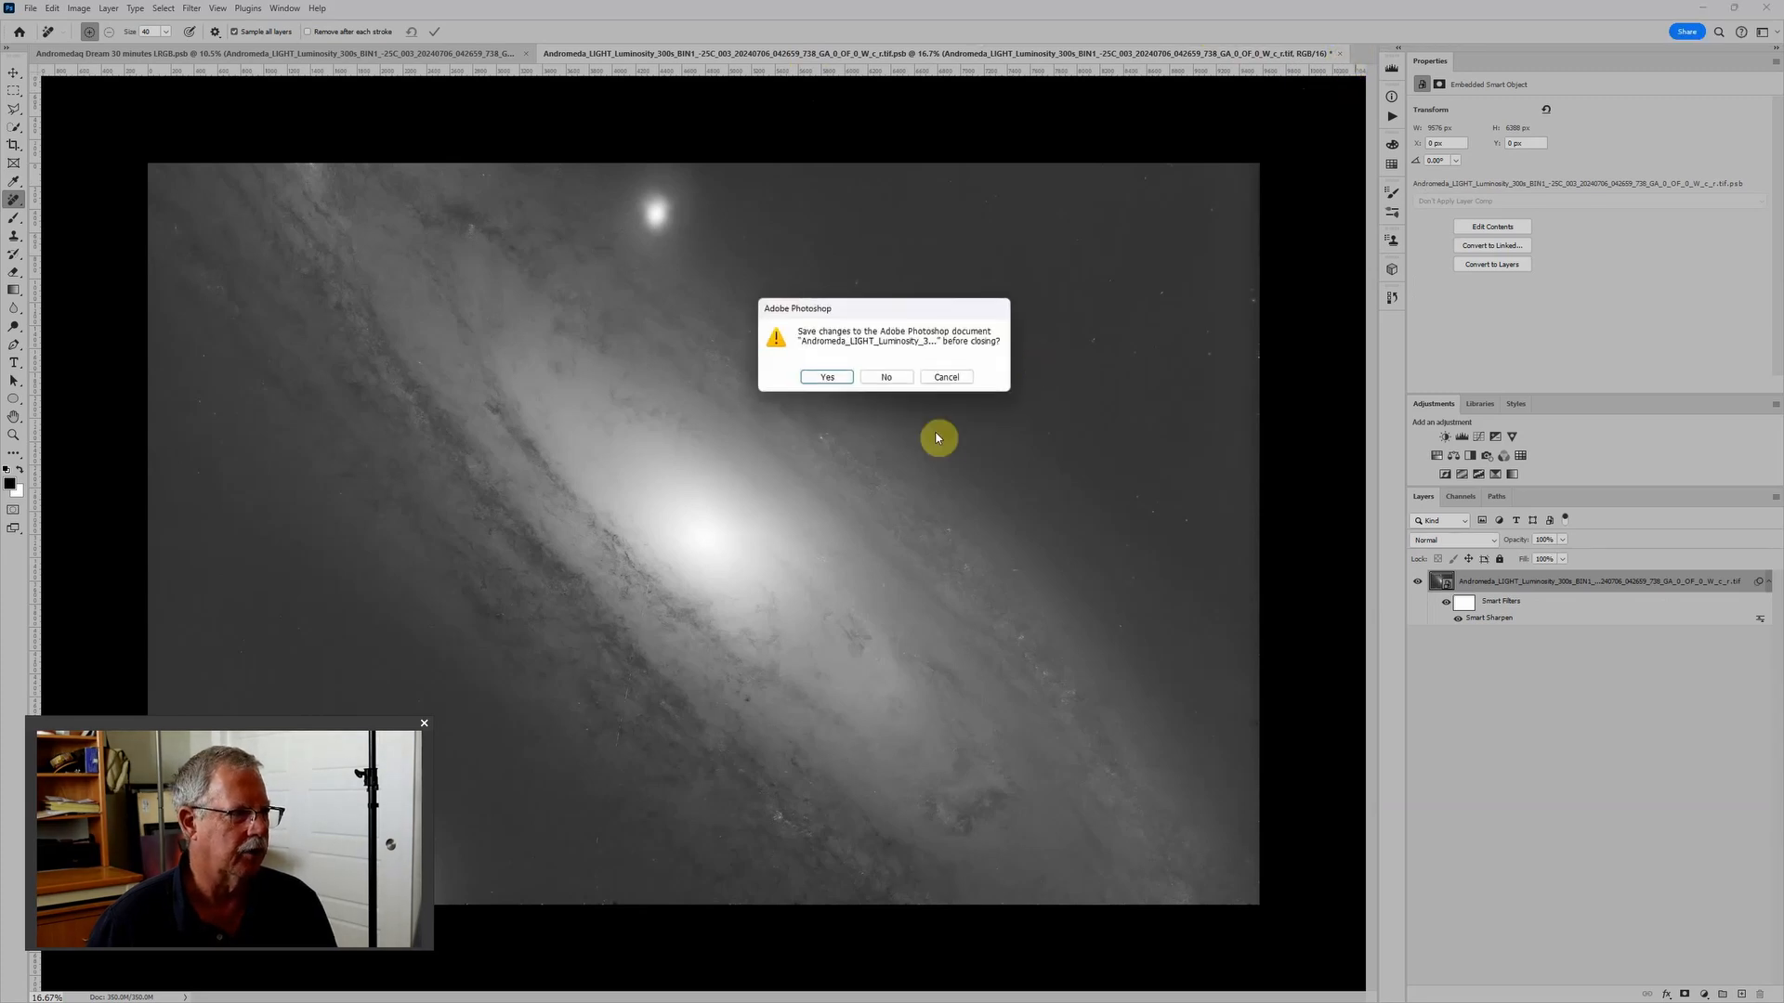
click(836, 377)
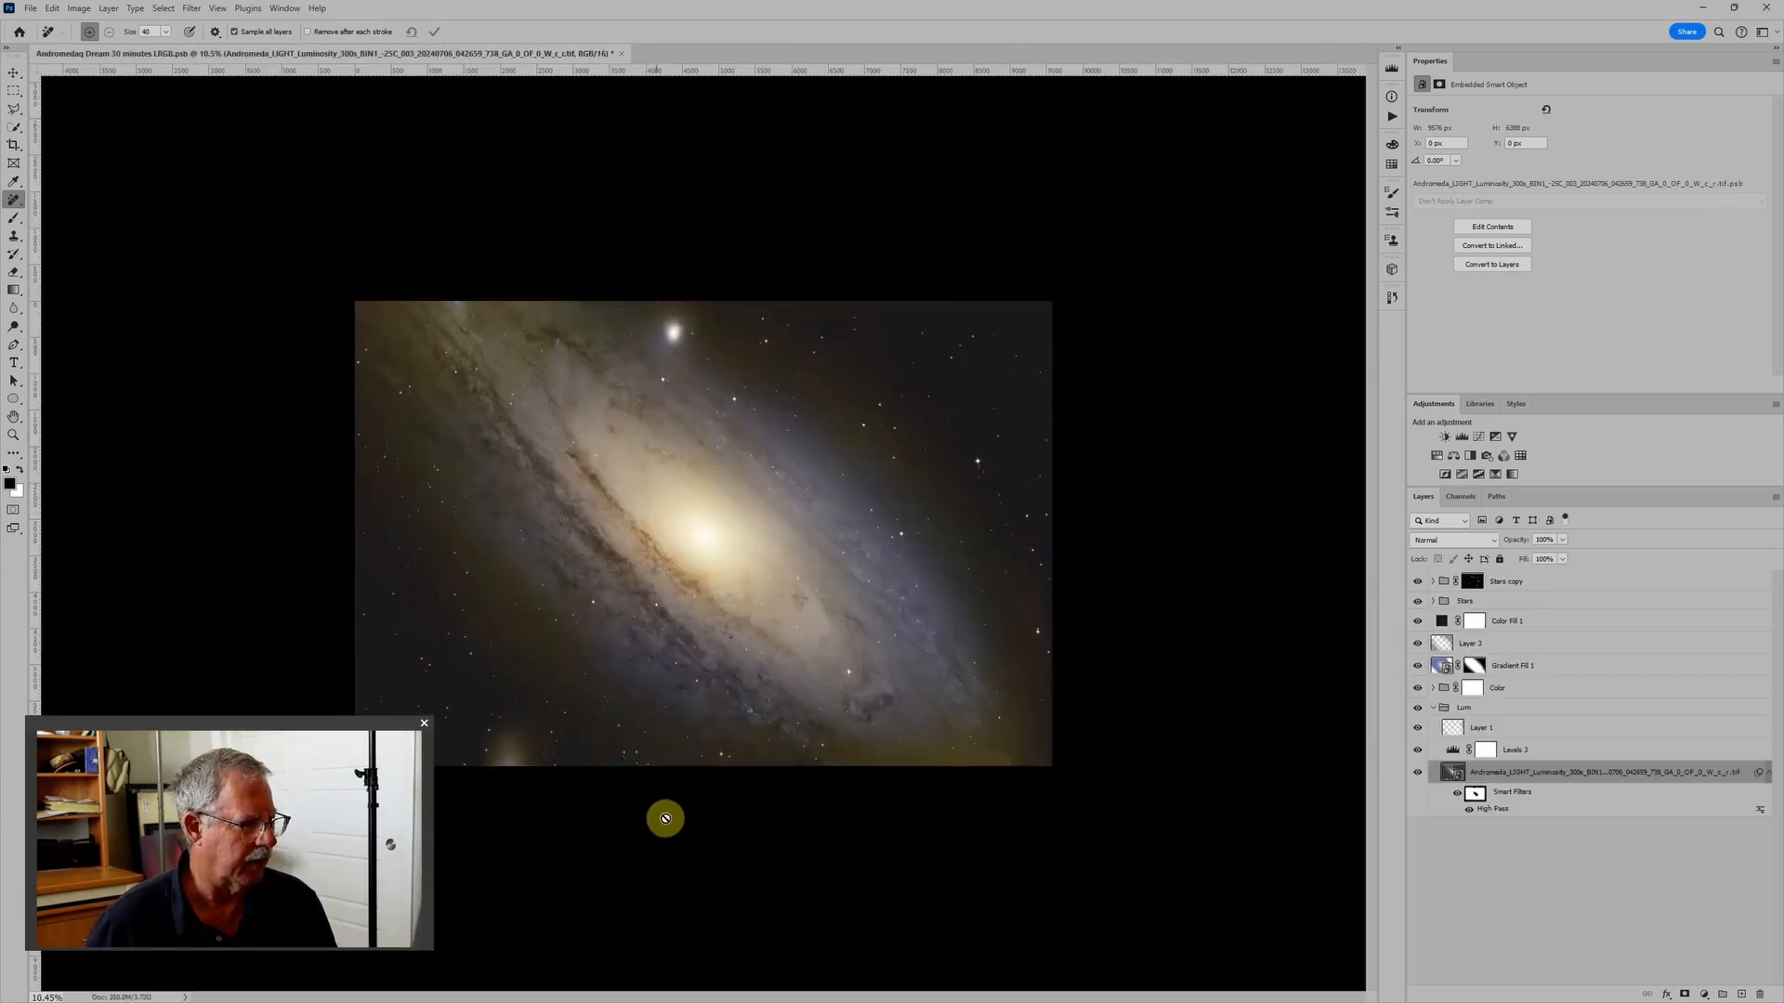
- Close the main Andromeda LRGB composite with its changes saved, and switch to Lightroom Classic
scroll(625, 767, up, 8)
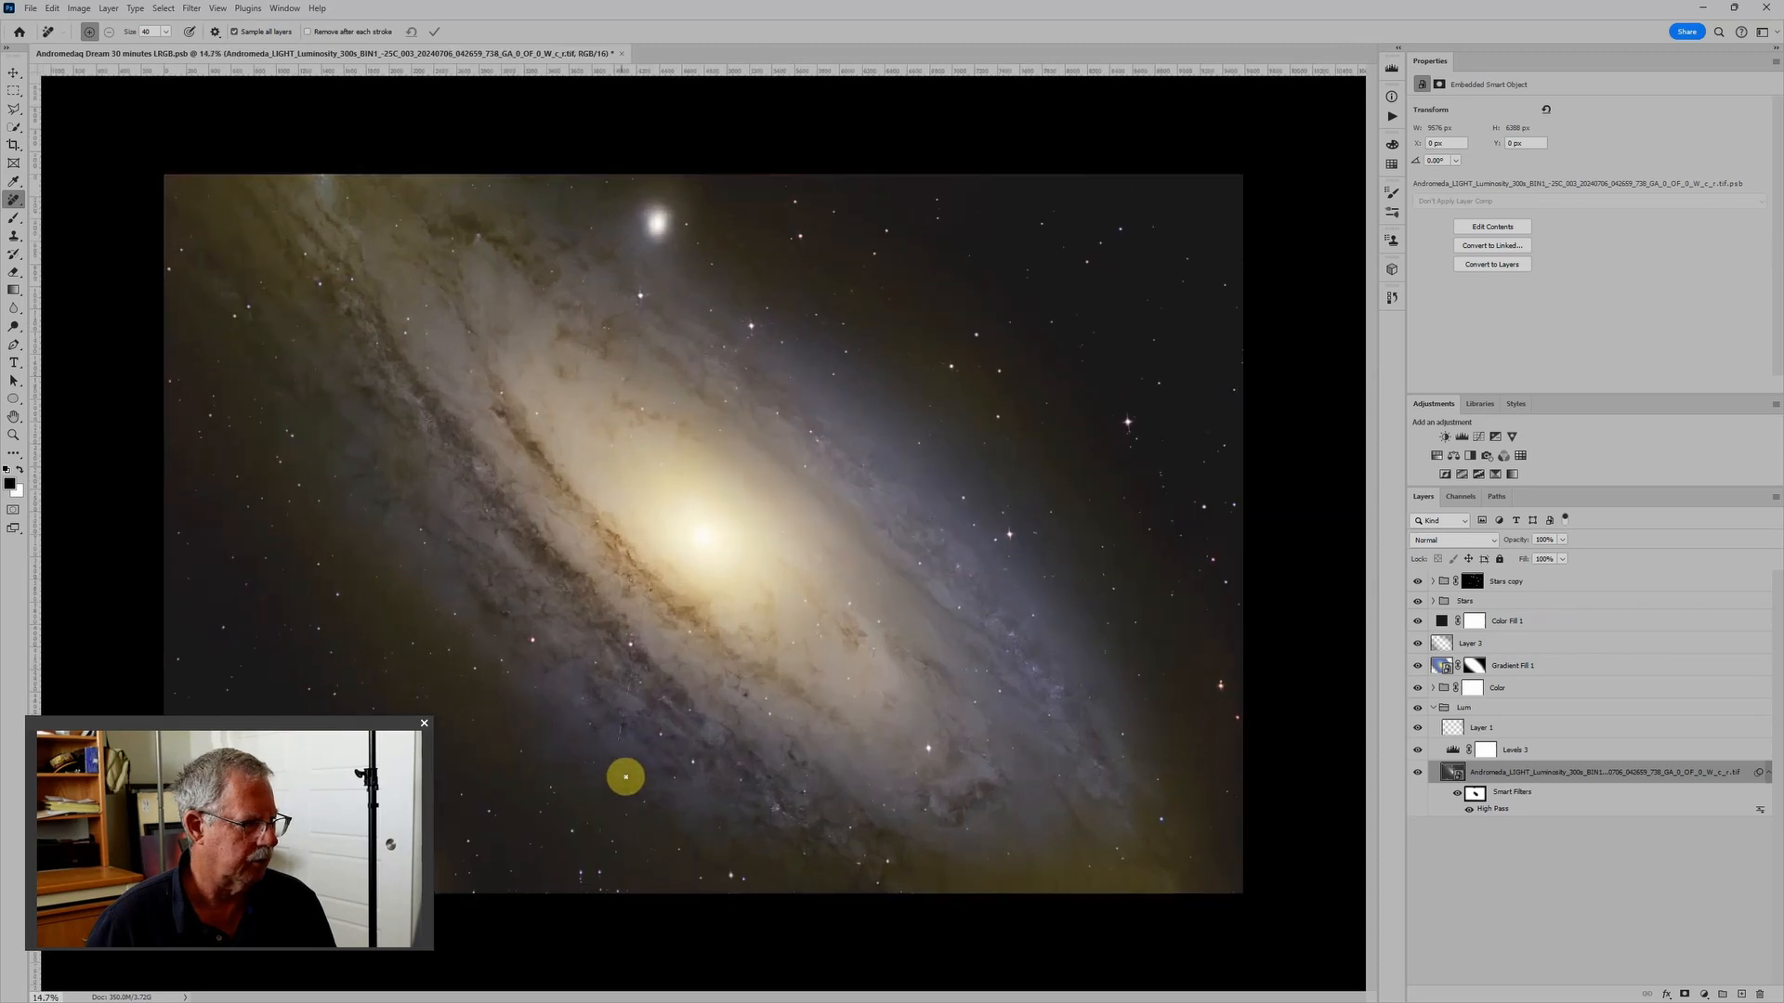
scroll(621, 962, down, 7)
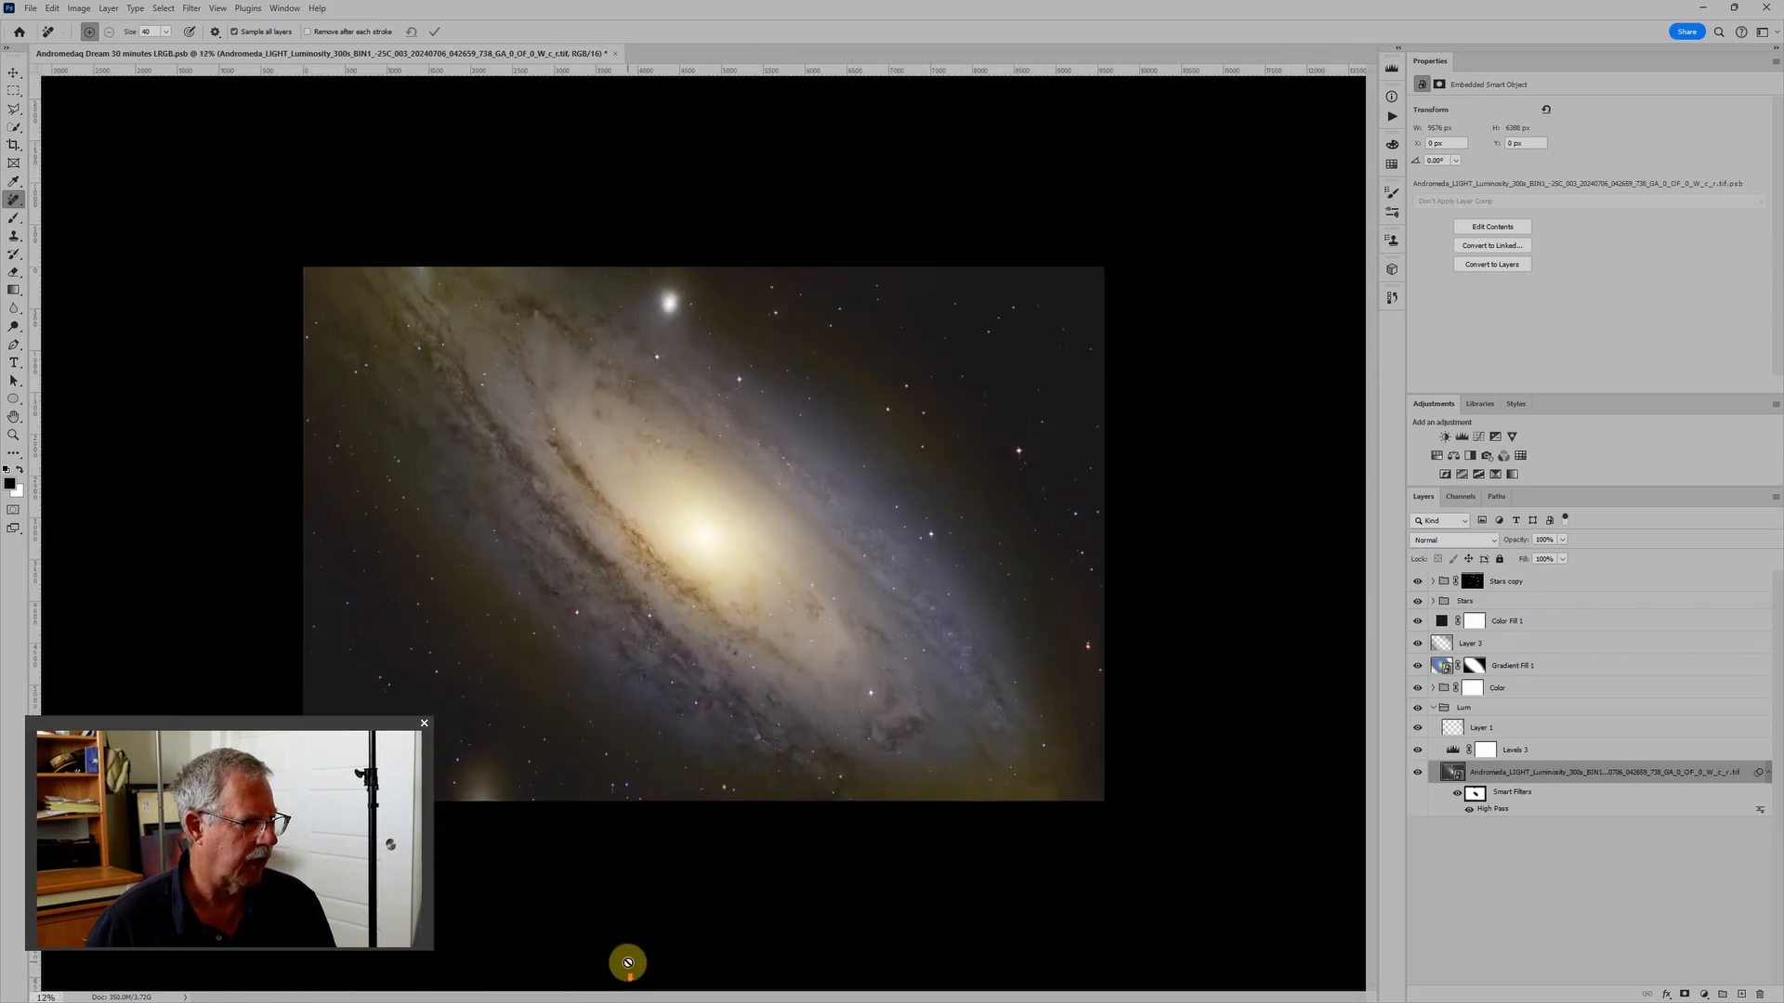
click(615, 53)
click(834, 368)
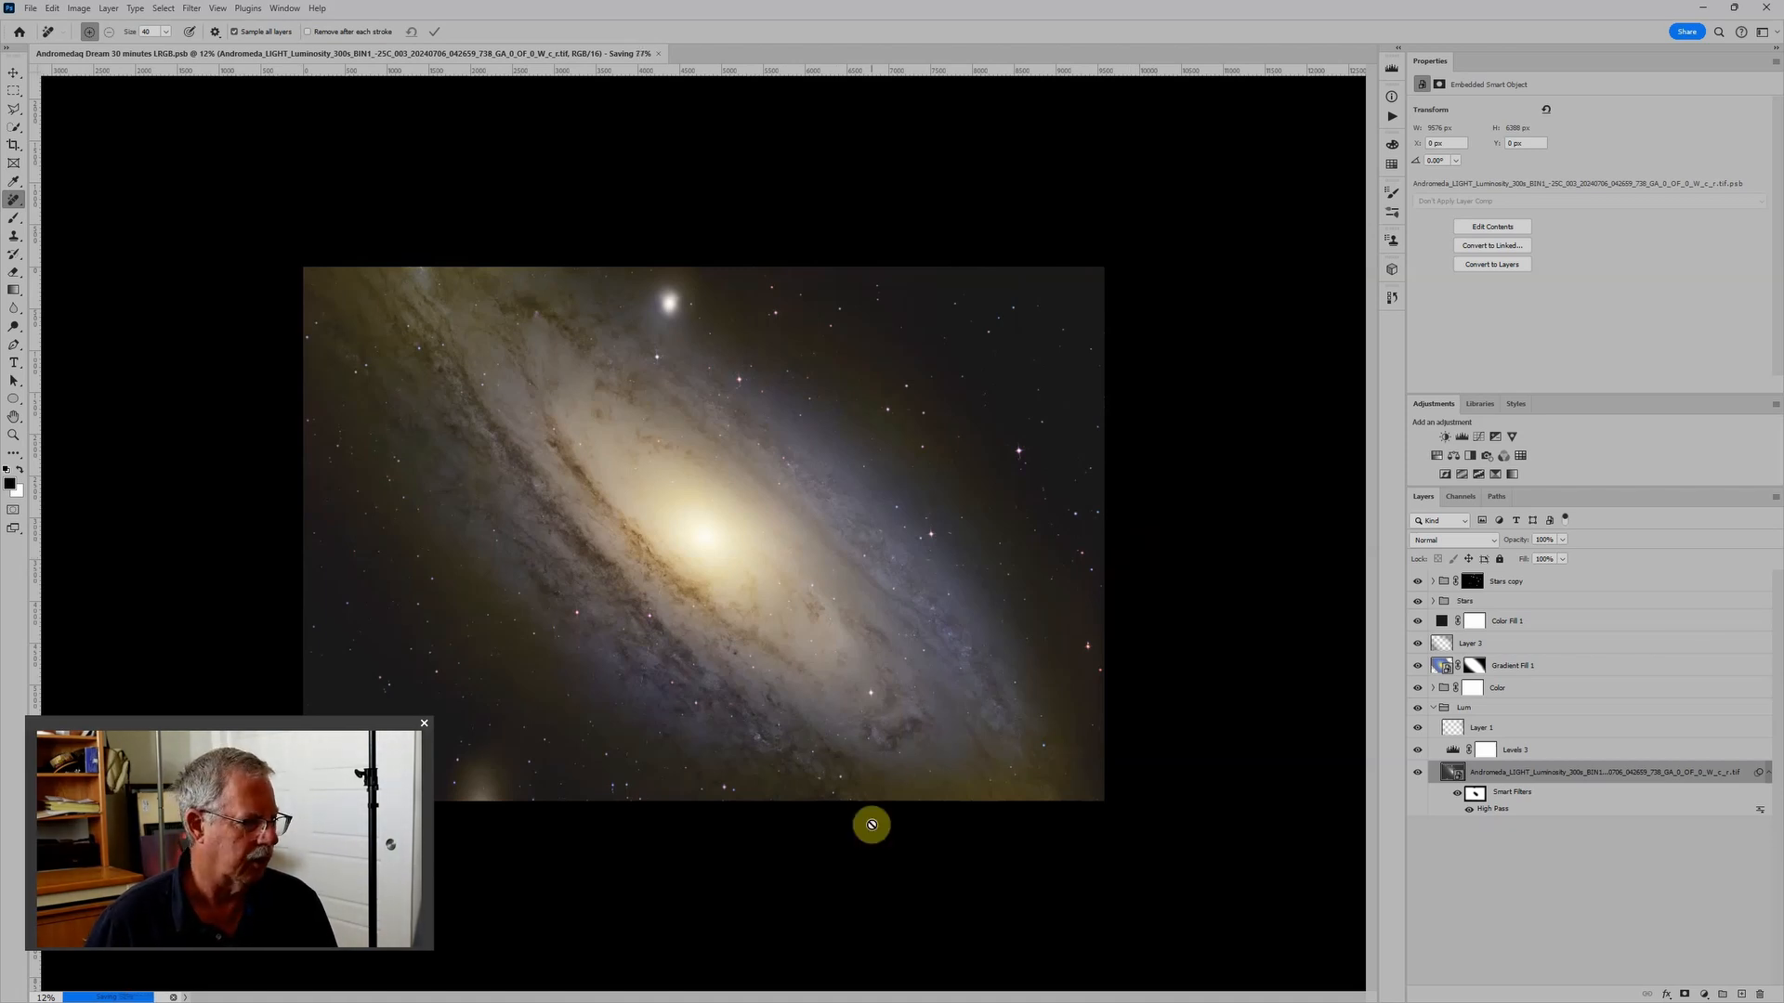
mouse_move(930, 999)
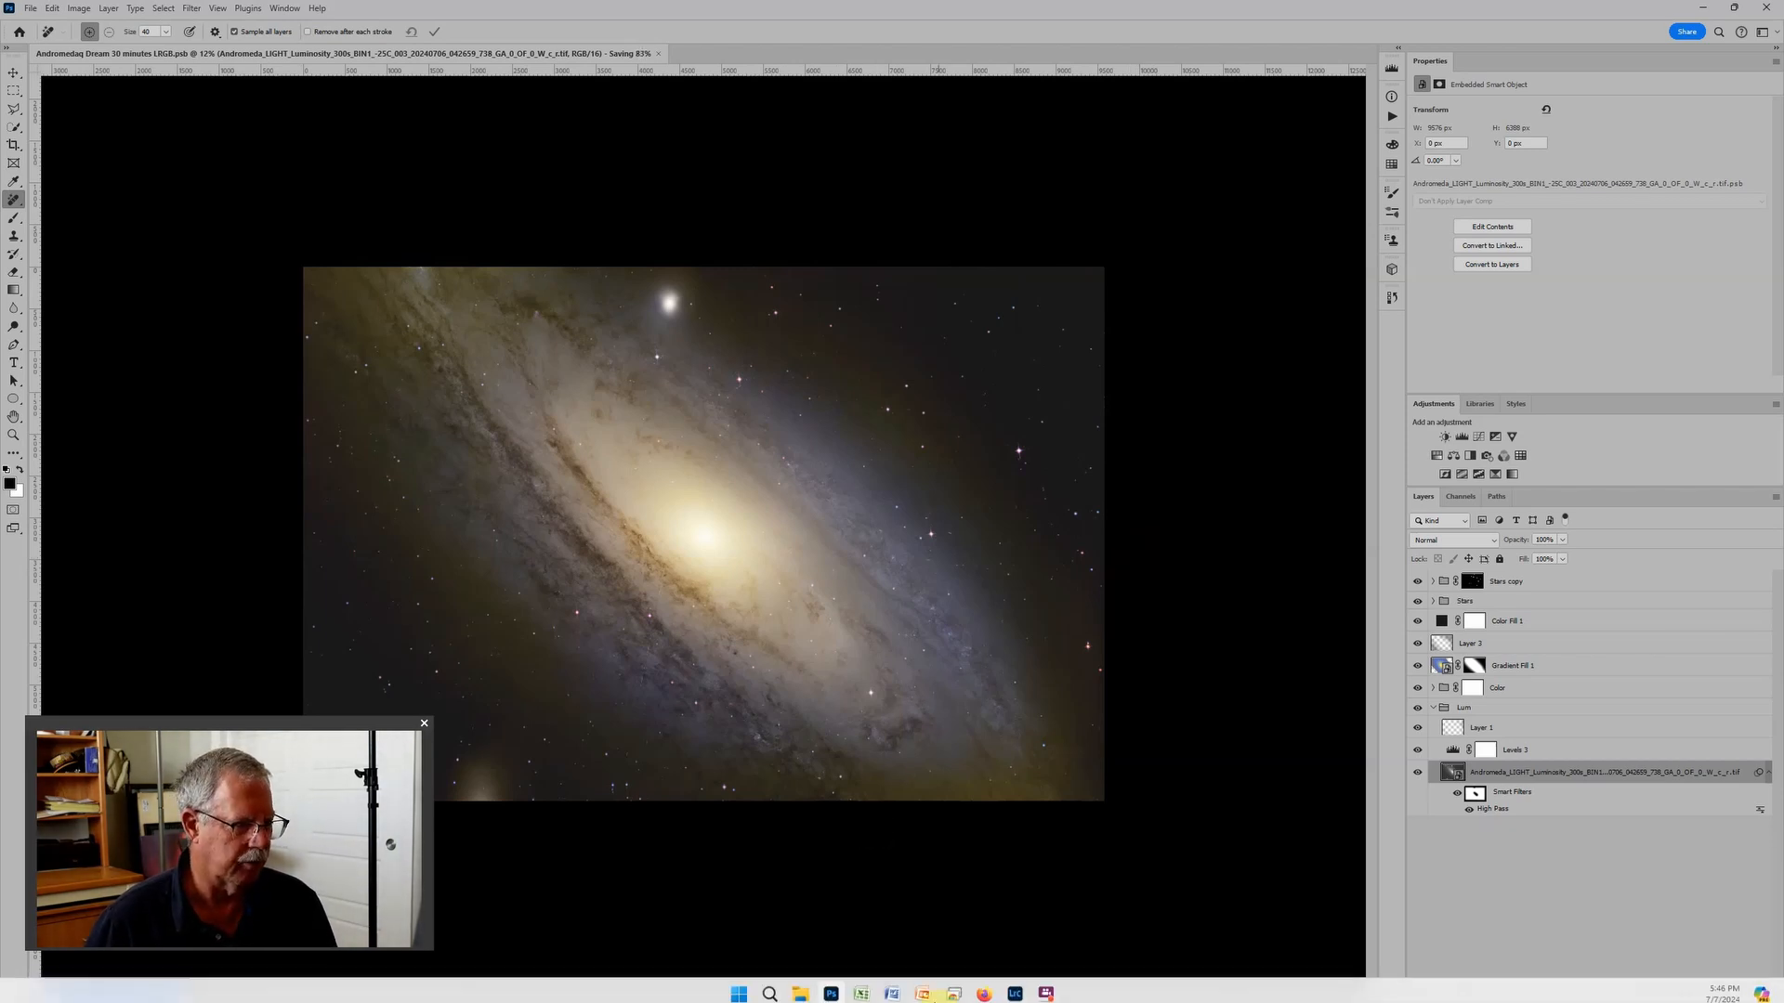
click(1014, 990)
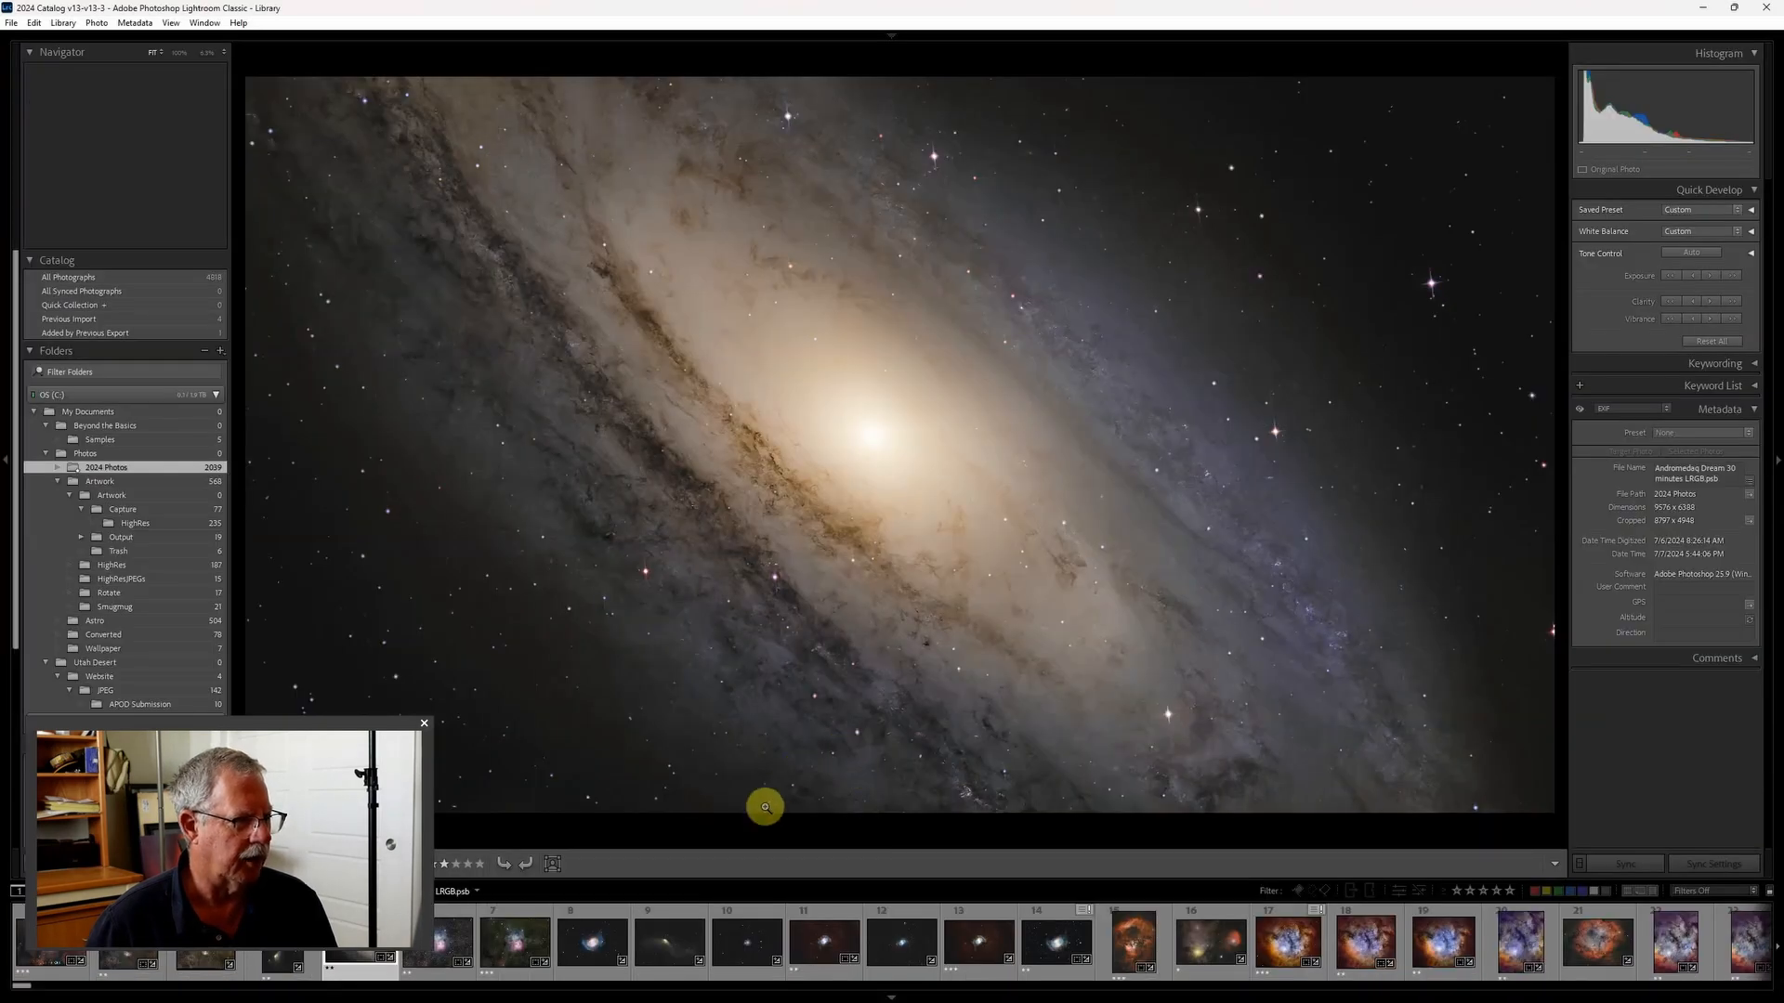